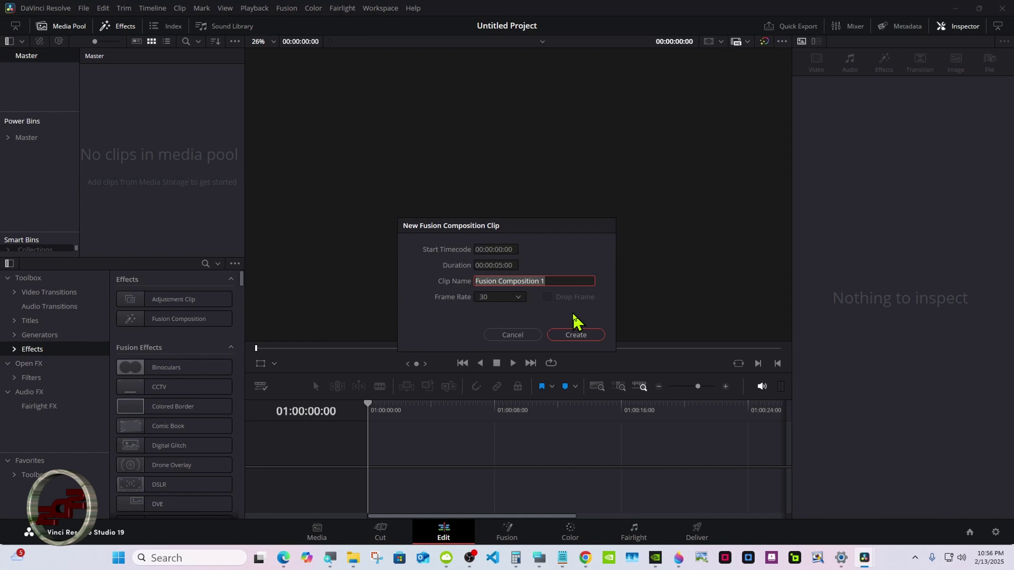
Create the Fusion Composition 1 clip, place it on the timeline and open it in Fusion.
click(576, 334)
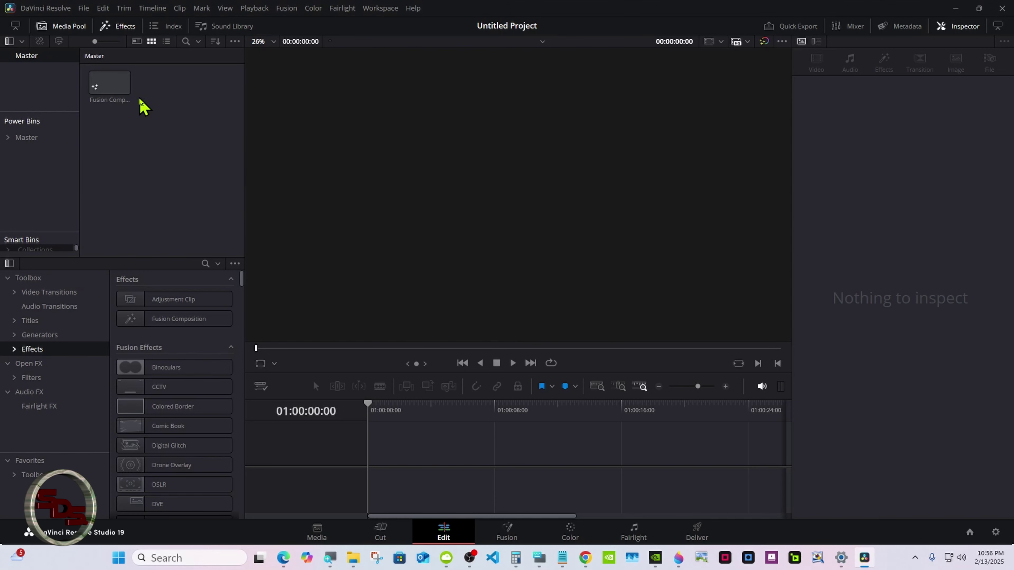
drag(116, 89, 416, 301)
click(506, 531)
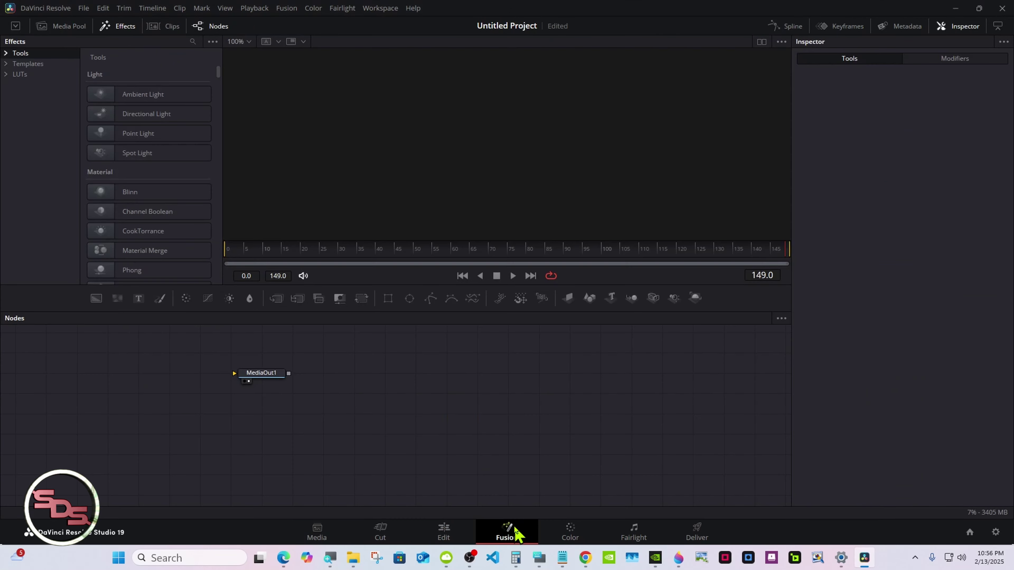
key(ctrl+super+o)
drag(636, 403, 771, 393)
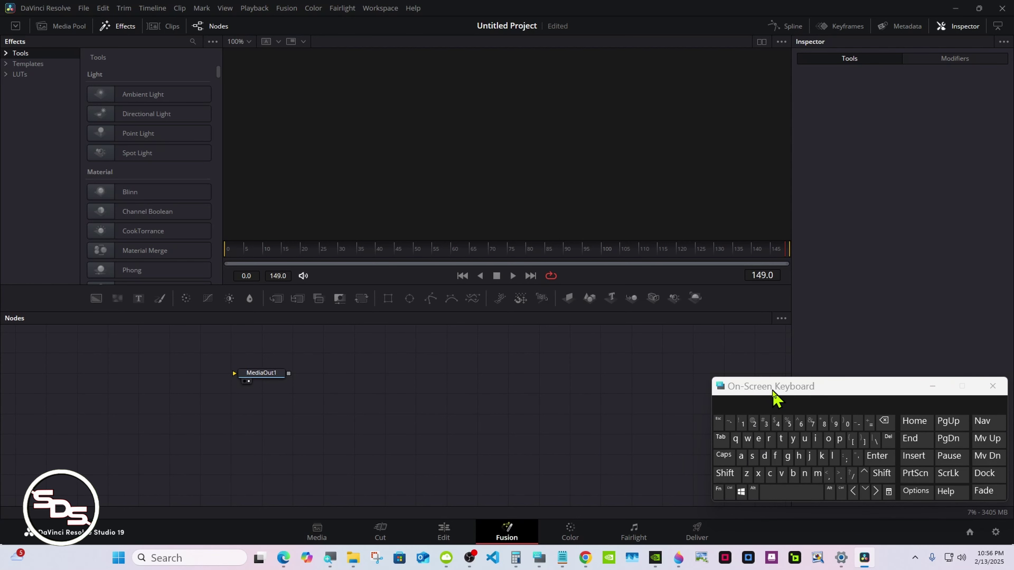
click(932, 386)
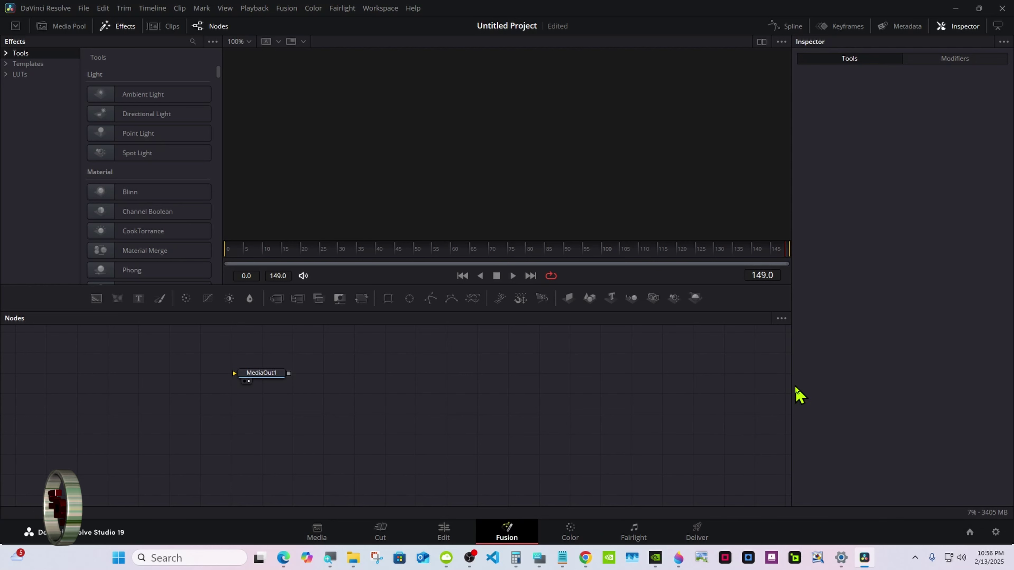
Add a Background node feeding MediaOut1, with room between the two nodes, and set its alpha to 0.
drag(279, 374, 618, 394)
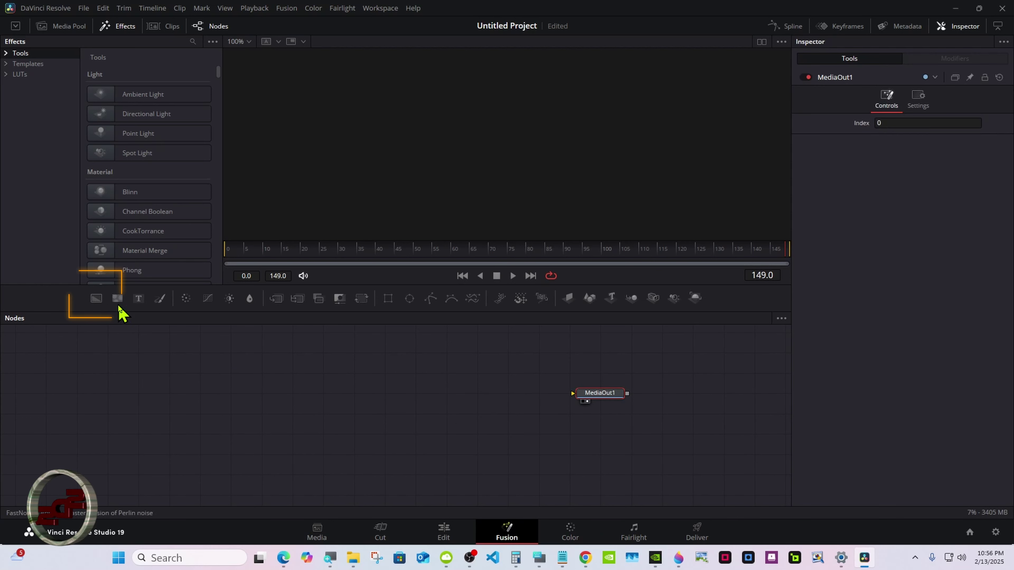
drag(96, 302, 594, 399)
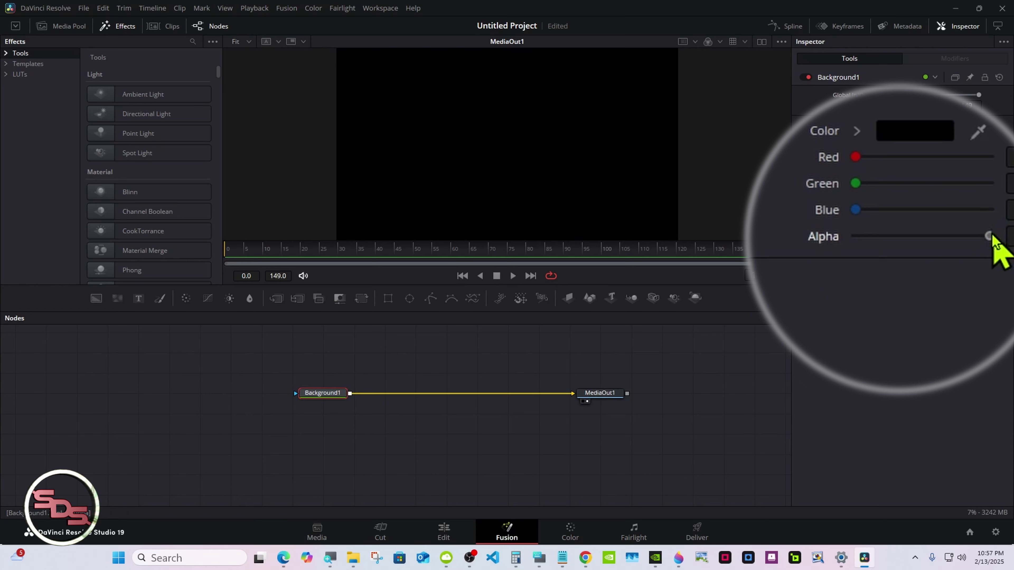
drag(989, 235, 796, 249)
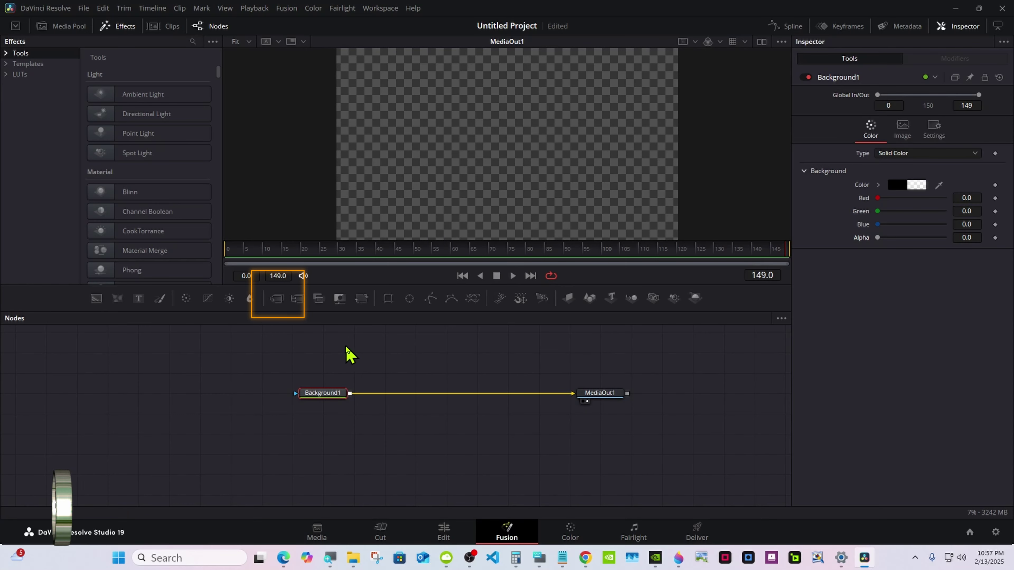
Insert three Merge nodes in a row between Background1 and MediaOut1.
click(280, 302)
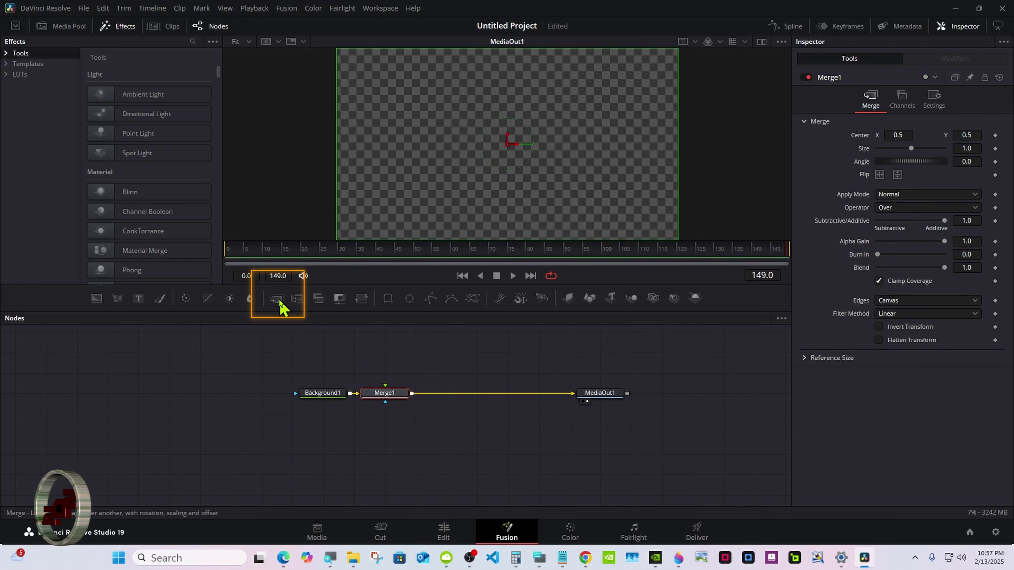
click(279, 302)
click(279, 302)
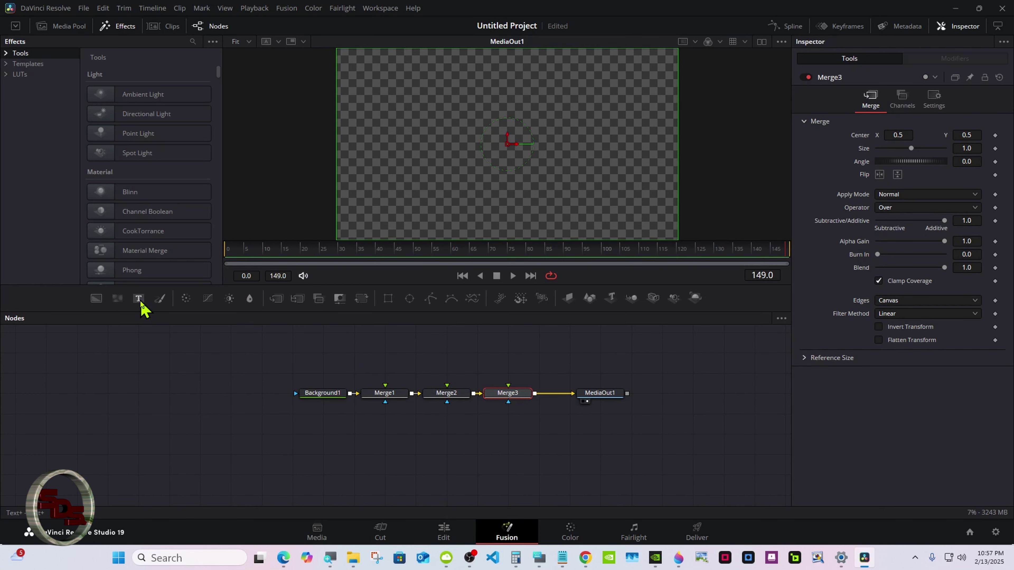
Connect a Text+ node to Merge3 as foreground and apply the TimeCode modifier to its text.
drag(138, 299, 514, 413)
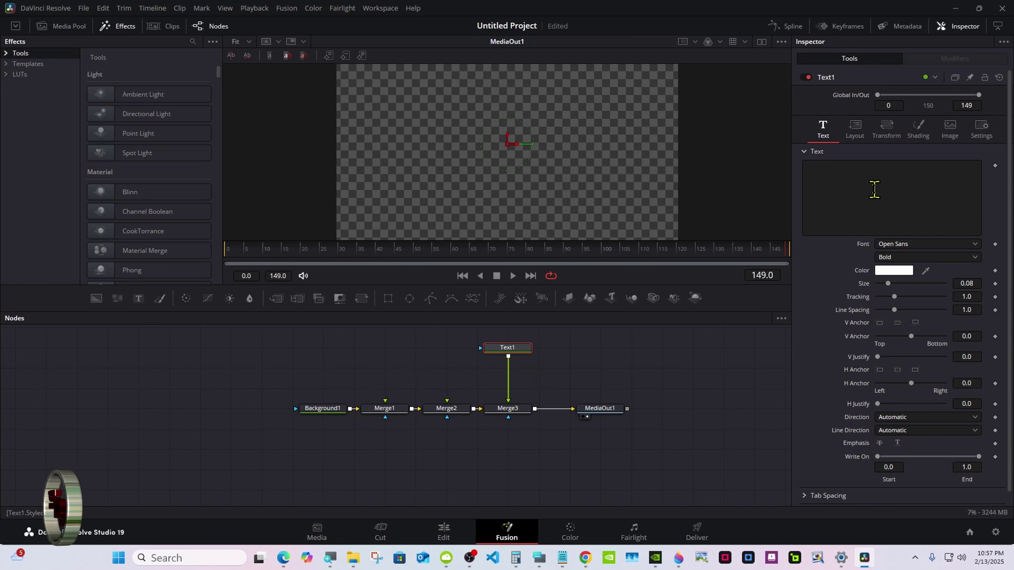
right_click(874, 189)
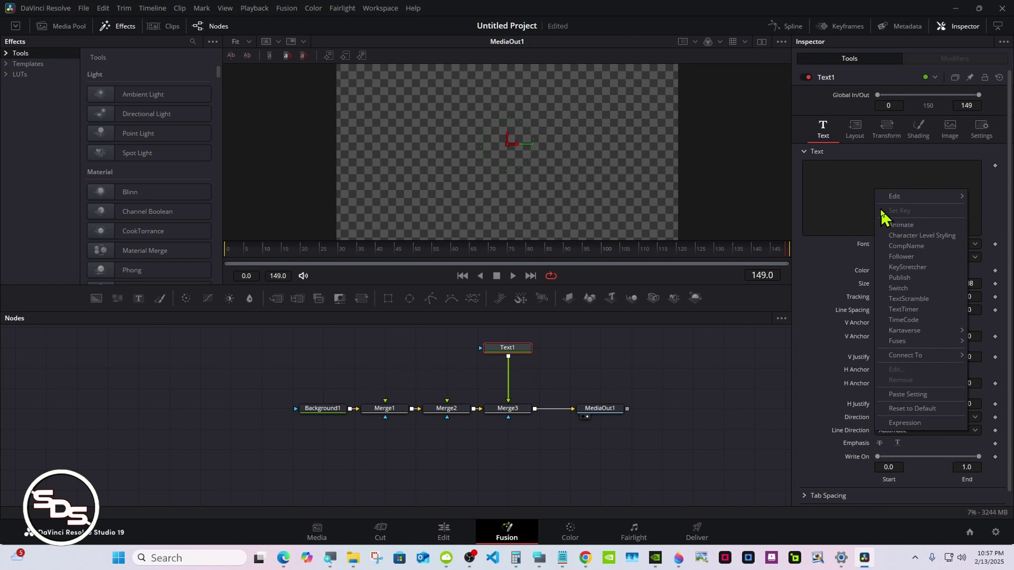
click(918, 321)
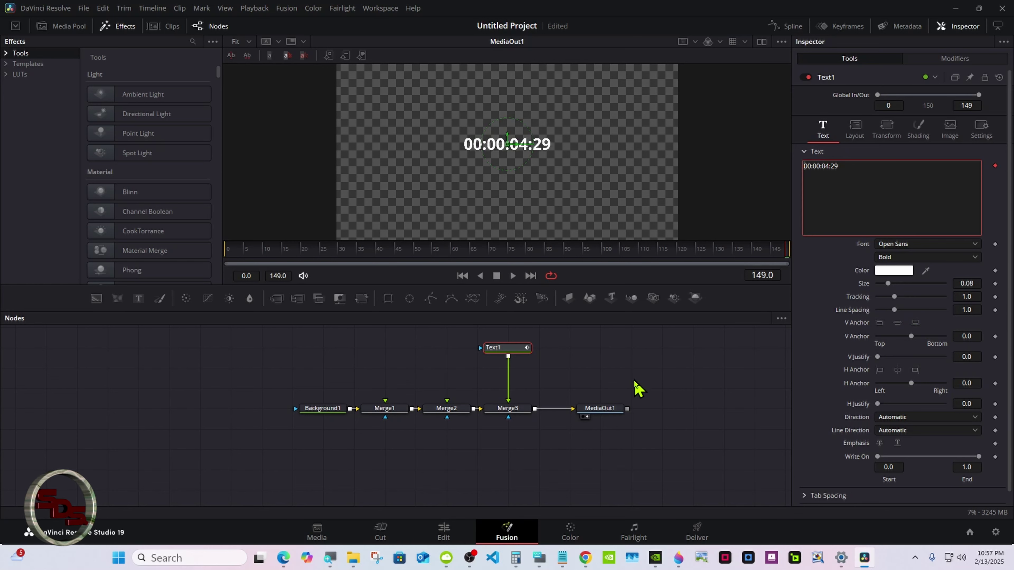
Open the on-screen keyboard and scrub the timecode text through the composition back to frame 0.
key(ctrl+super+o)
drag(549, 256, 821, 253)
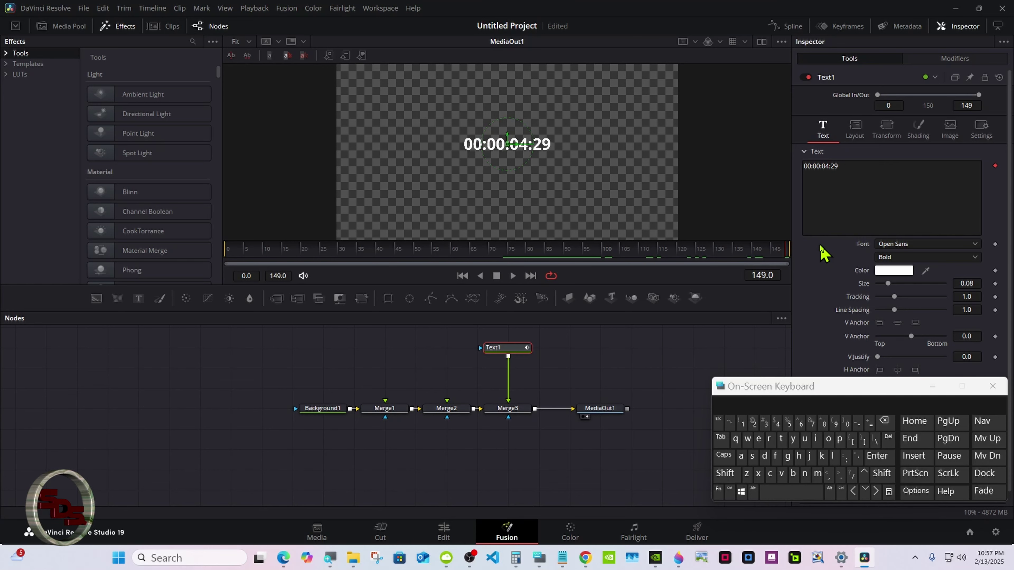
drag(247, 251, 218, 256)
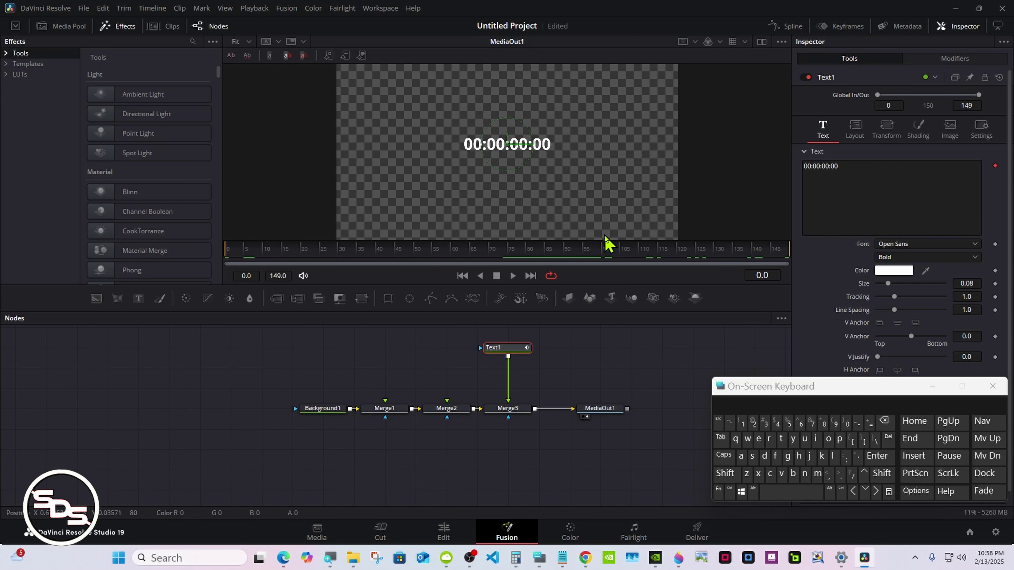
Set the TimeCode modifier's Start Offset to 1, and check the running timecode by scrubbing to frame 63.
click(970, 34)
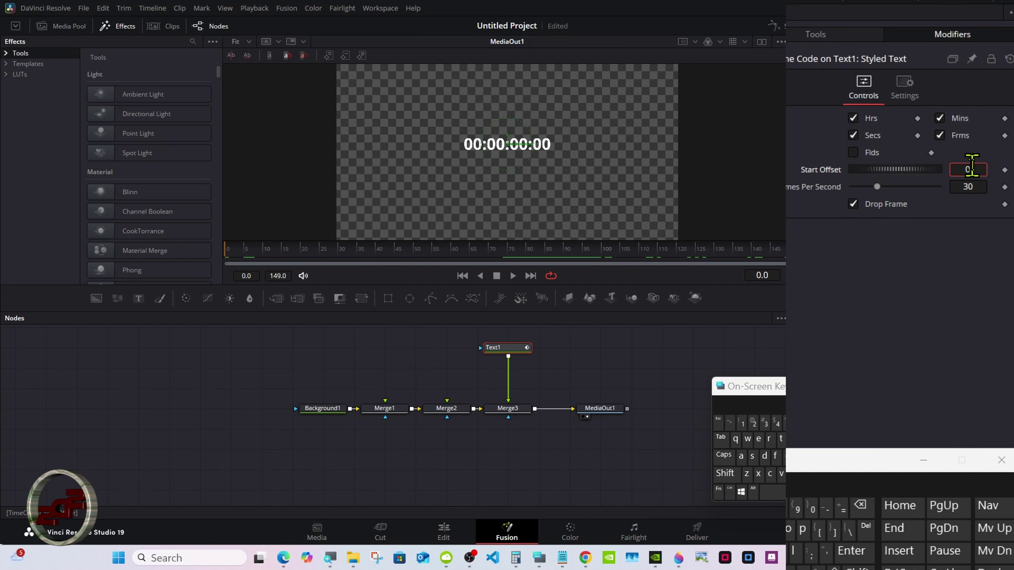
click(859, 505)
click(743, 423)
click(851, 550)
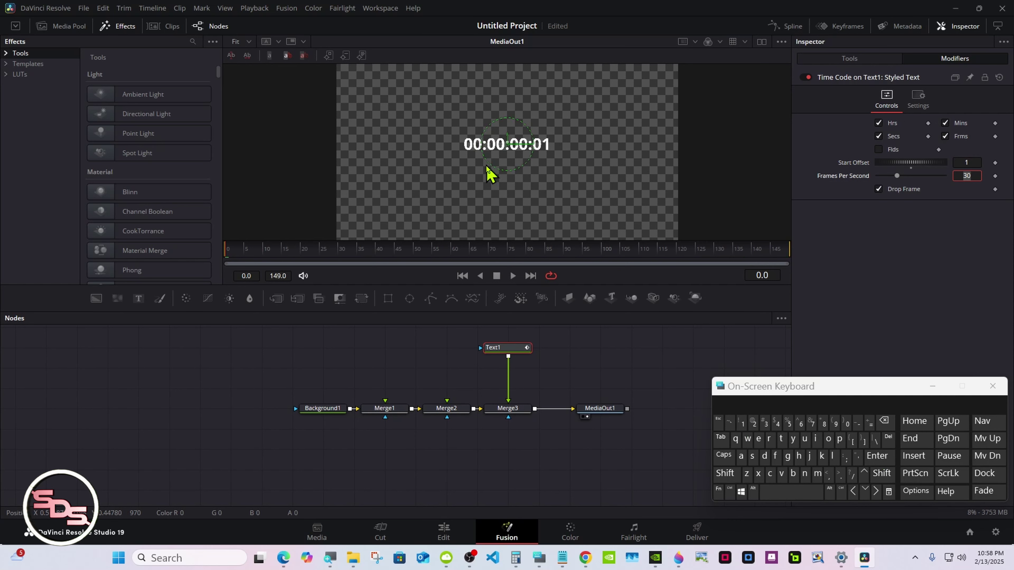
click(672, 250)
drag(673, 250, 459, 276)
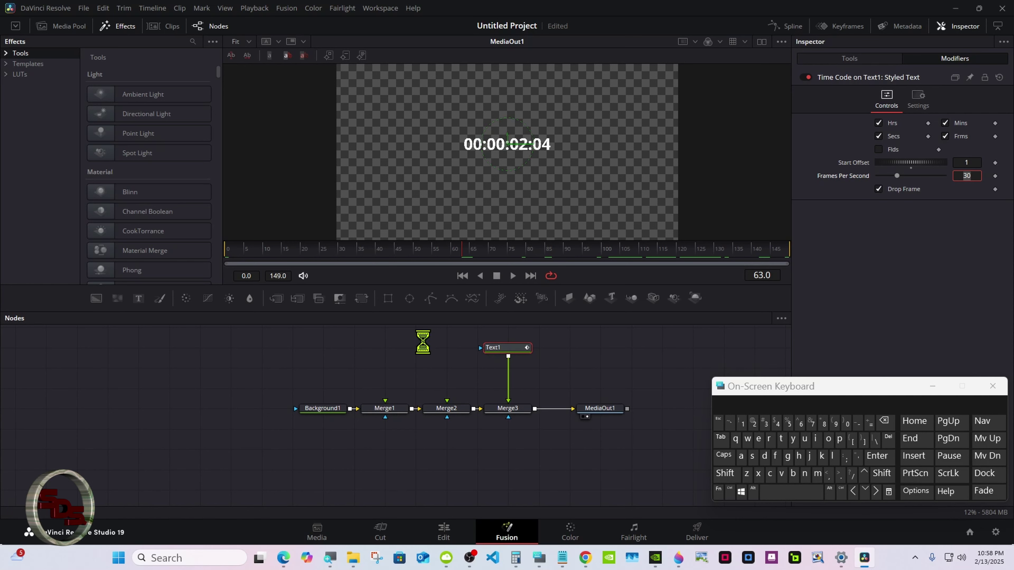
Add a white Background node masked by an Ellipse and connect it to Merge1 as foreground.
drag(409, 298, 387, 346)
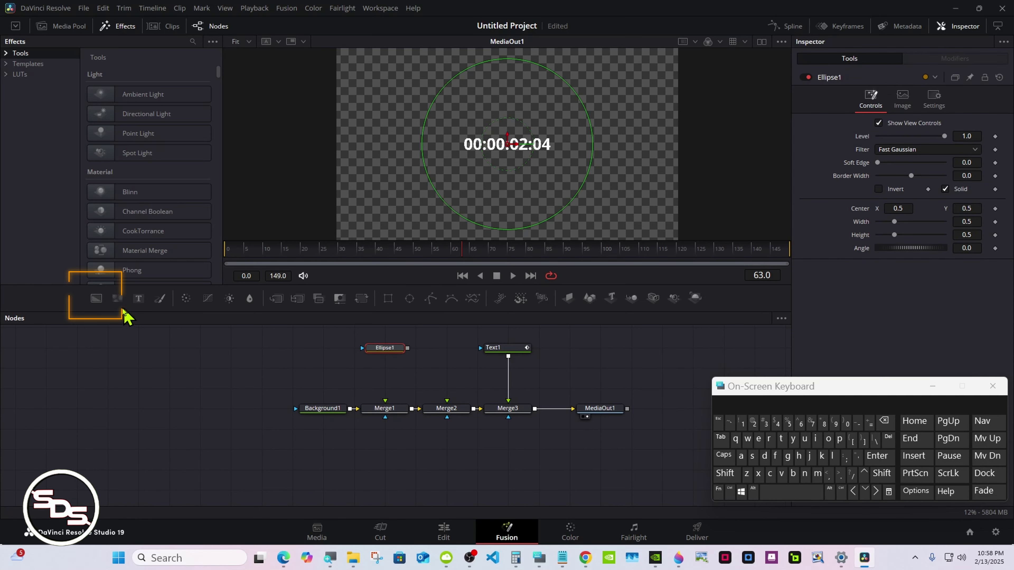
drag(98, 305, 386, 408)
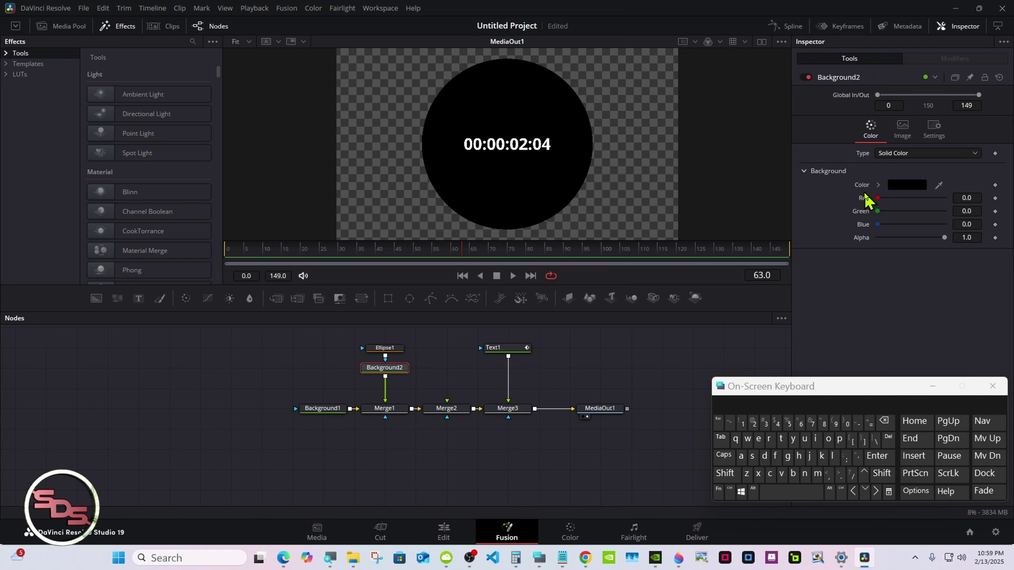
click(877, 185)
click(880, 196)
click(862, 187)
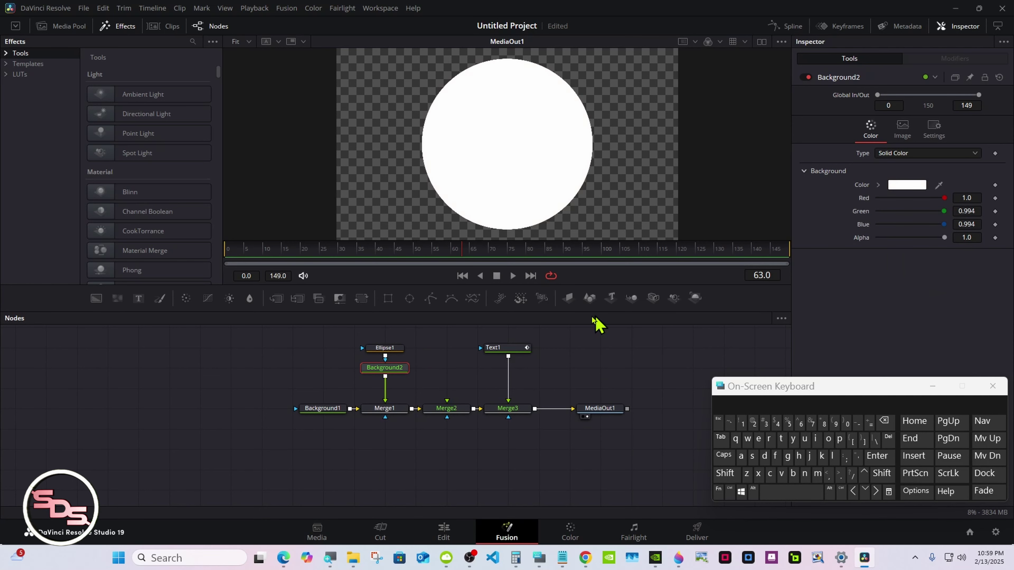
Turn Ellipse1 into a ring by disabling Solid and setting its Border Width to 0.025.
click(395, 349)
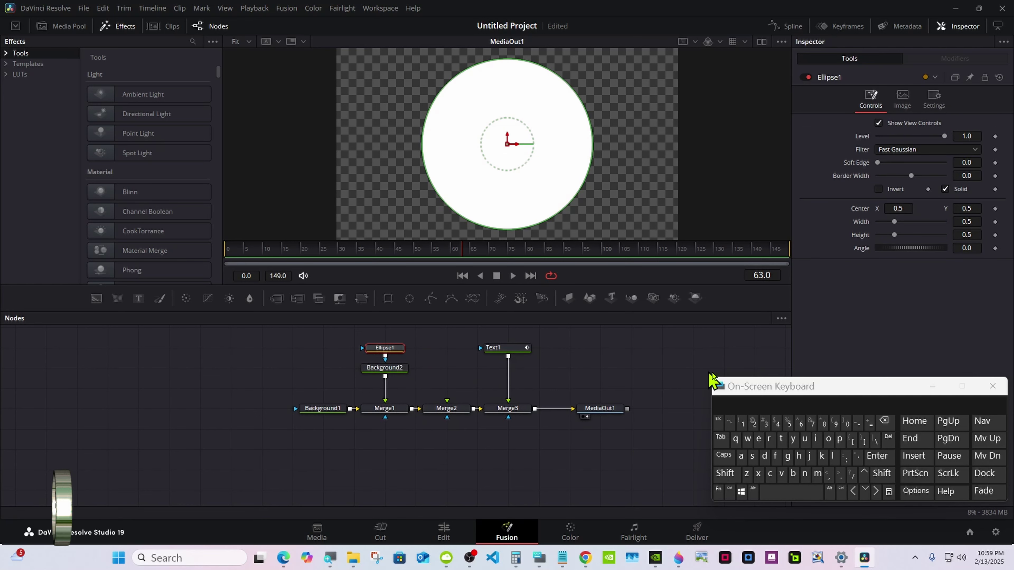
drag(859, 389, 659, 387)
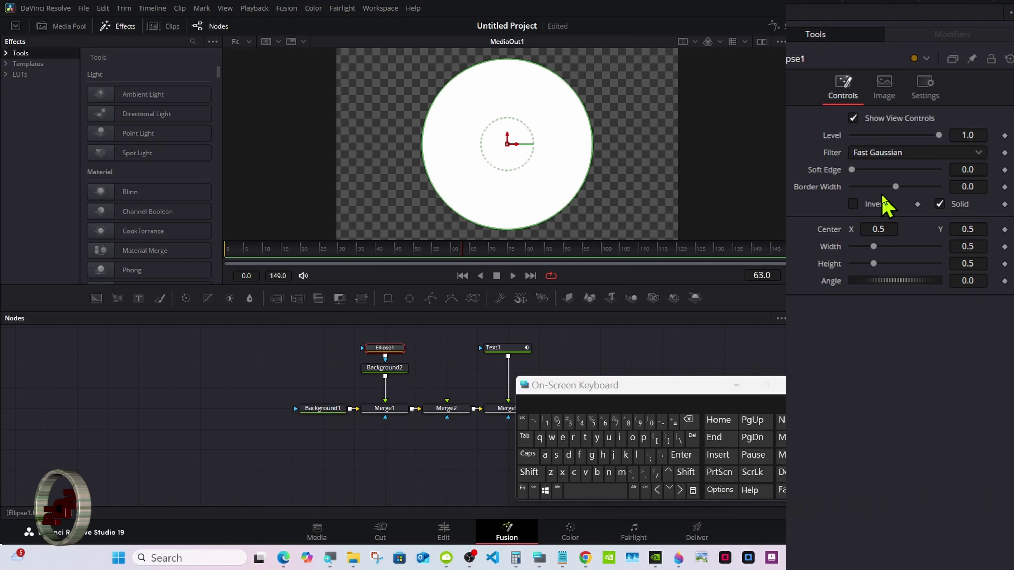
click(945, 188)
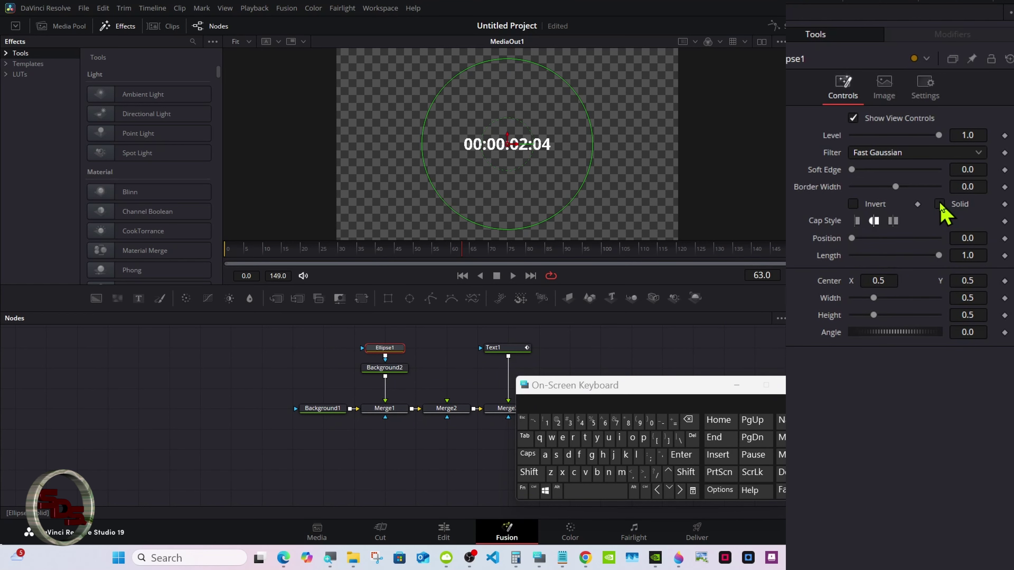
click(968, 187)
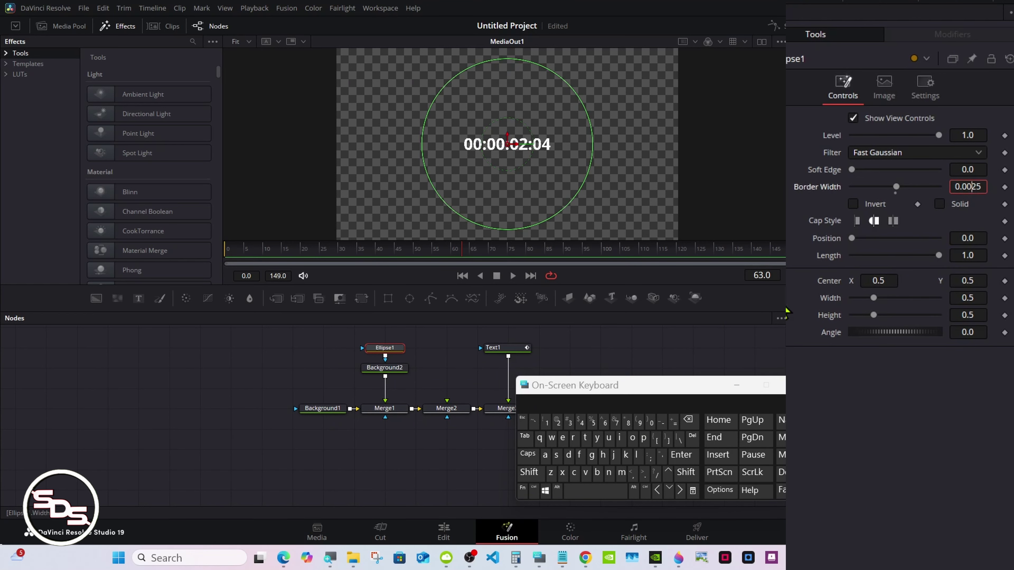
click(688, 420)
click(682, 454)
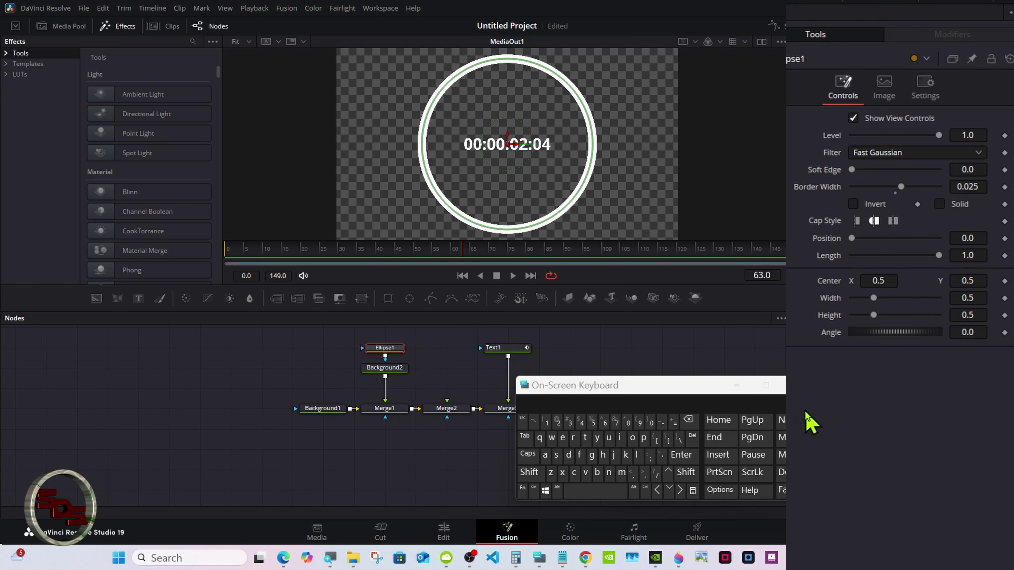
Set the Soft Edge of Ellipse1 to 0.0025.
click(975, 169)
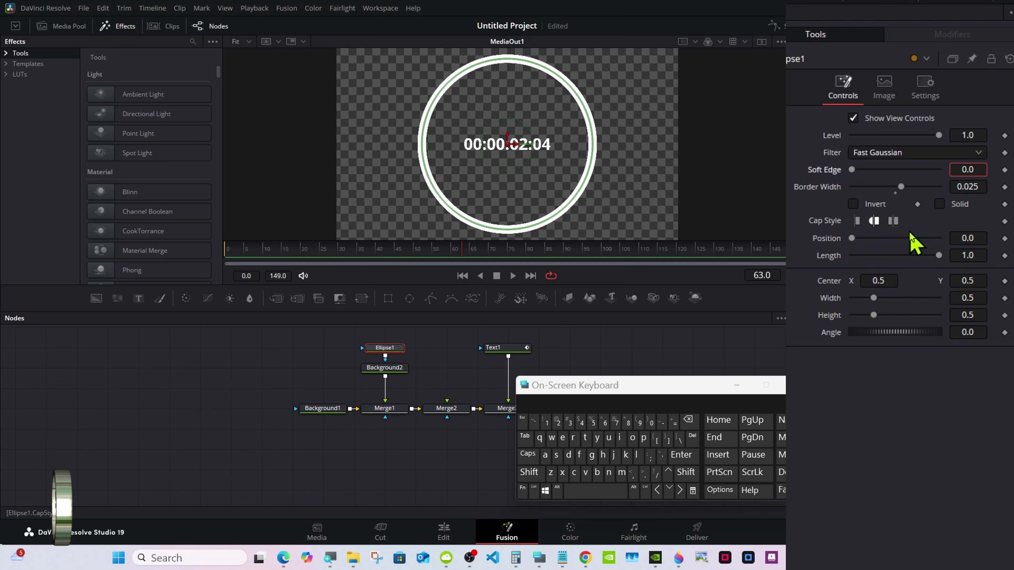
click(651, 422)
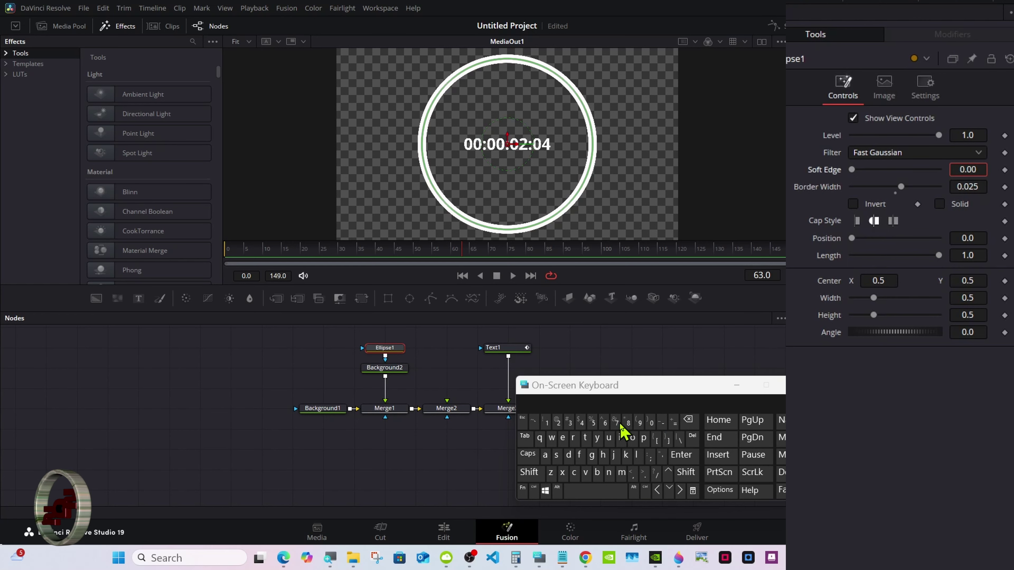
click(557, 422)
click(593, 422)
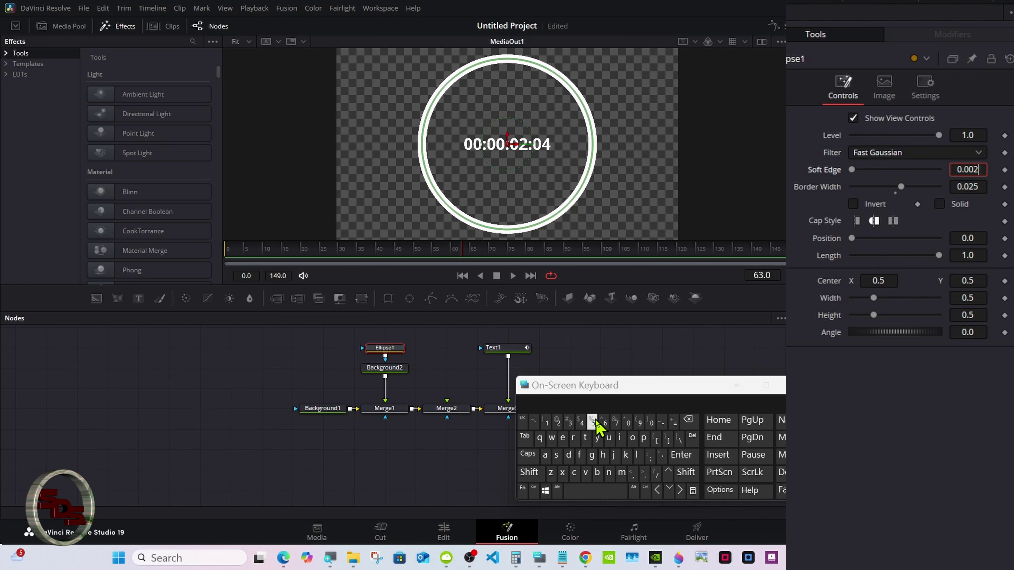
Give Ellipse1's Width an expression that links it to Height, so both dimensions change together.
mouse_move(595, 385)
mouse_down()
mouse_move(646, 383)
mouse_move(587, 405)
mouse_up()
drag(873, 298, 866, 298)
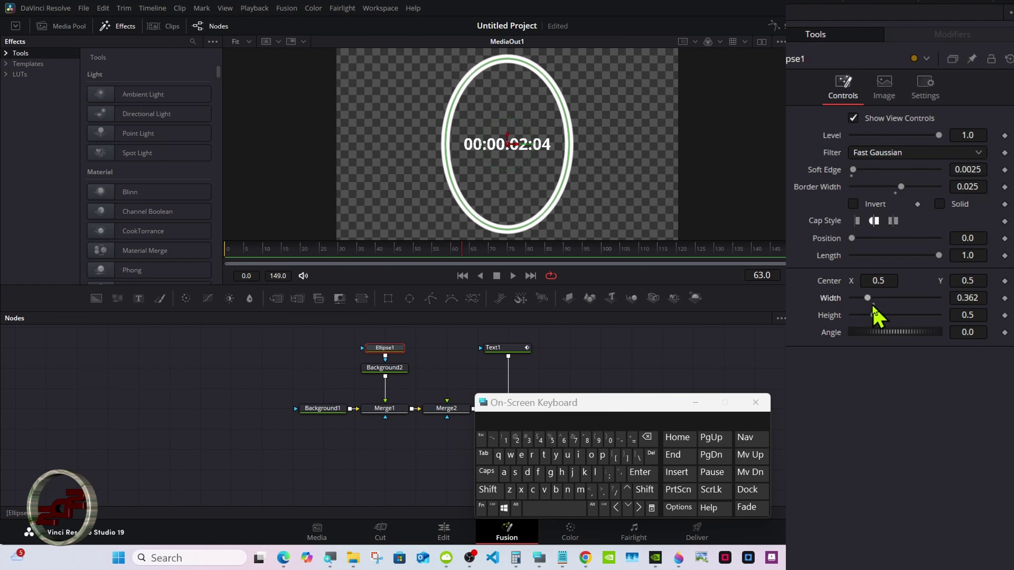
double_click(835, 300)
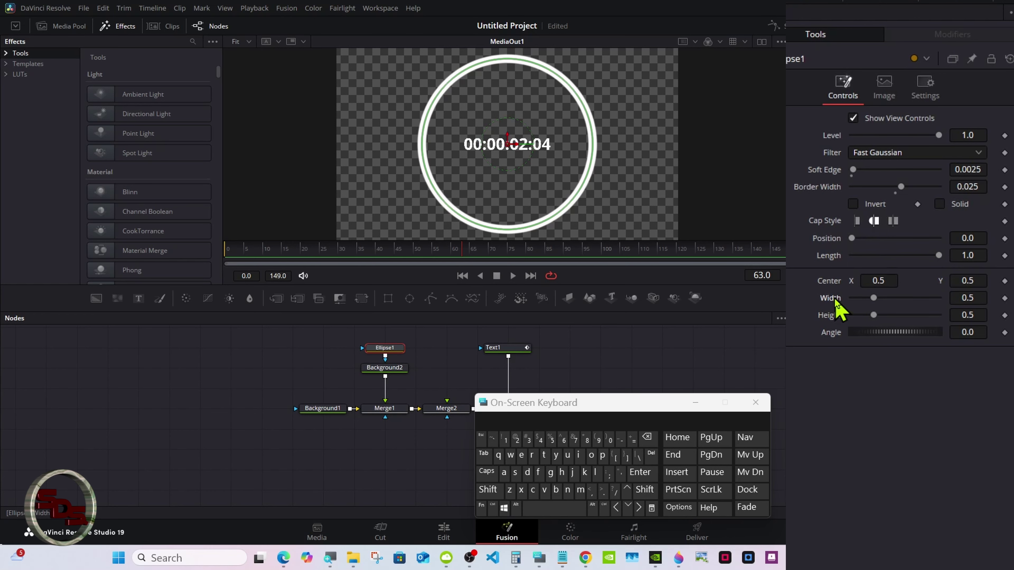
right_click(838, 305)
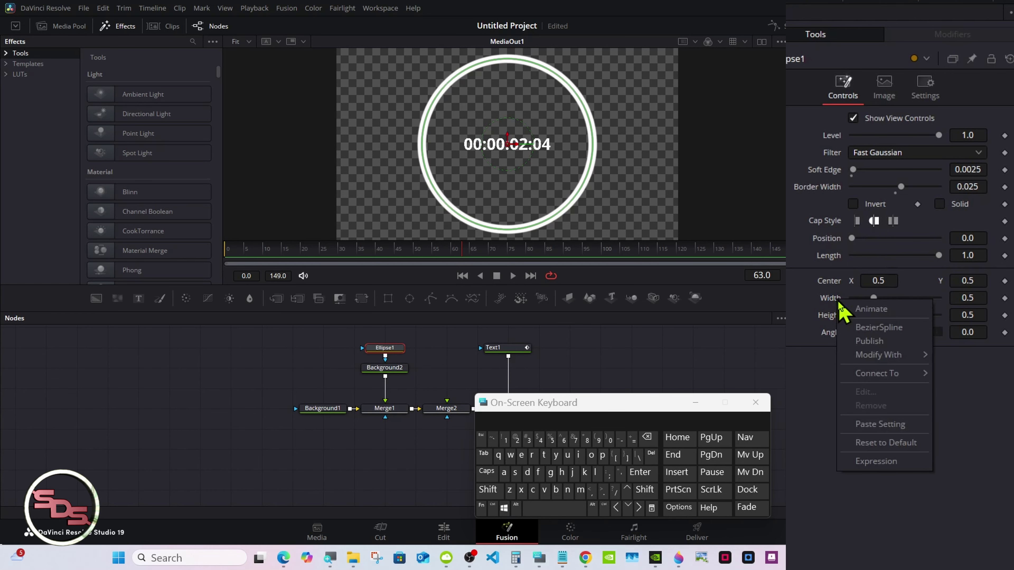
click(896, 460)
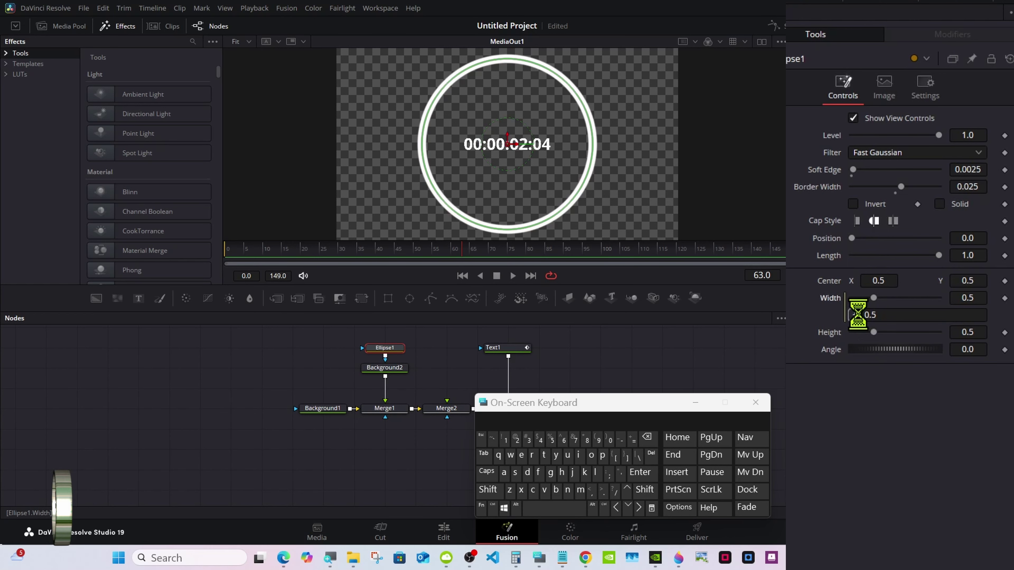
mouse_move(854, 315)
mouse_down()
mouse_move(831, 339)
mouse_move(865, 332)
mouse_up()
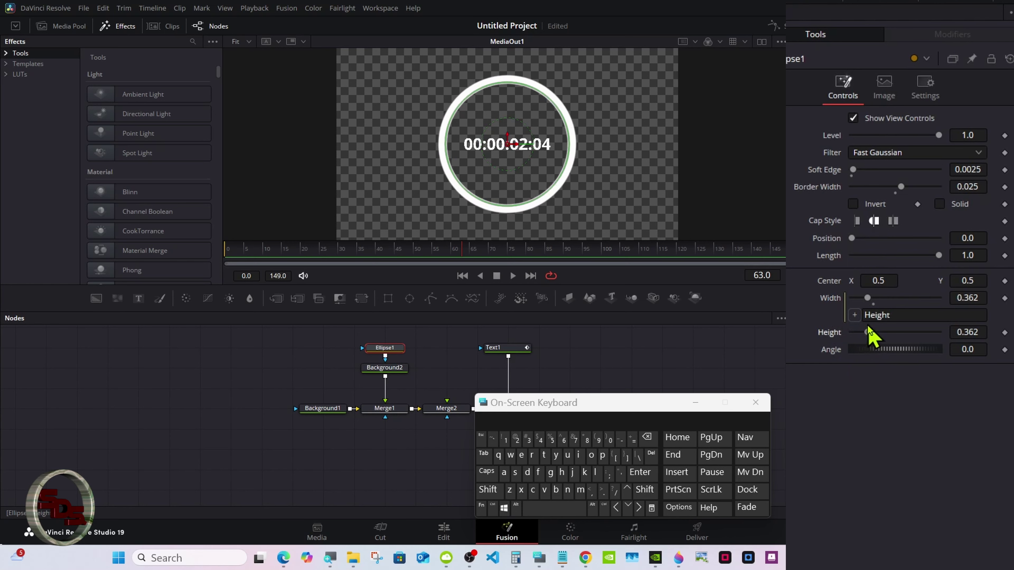
Set the Height of Ellipse1 to 0.32.
click(983, 331)
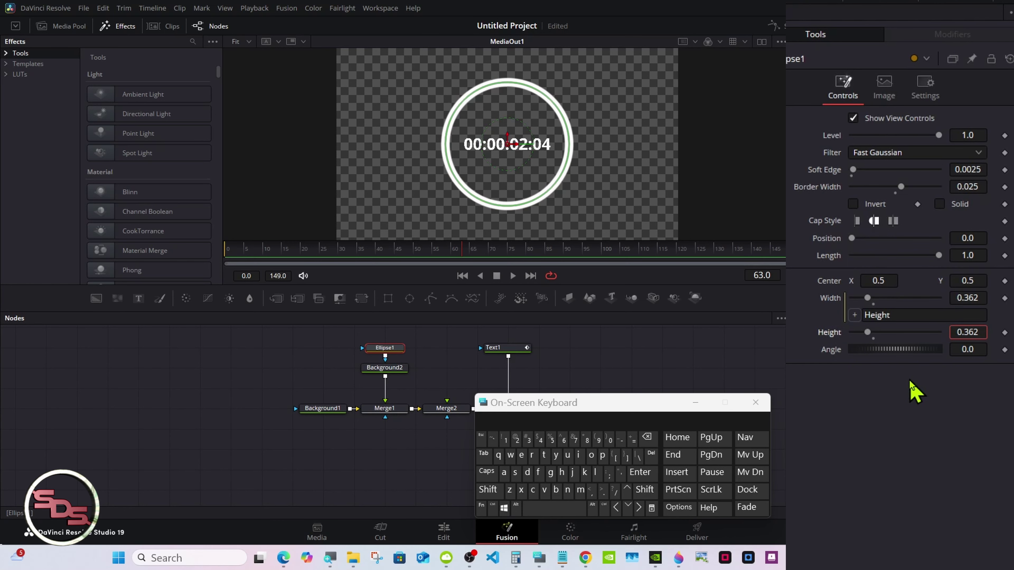
click(647, 436)
click(647, 437)
click(518, 439)
click(639, 472)
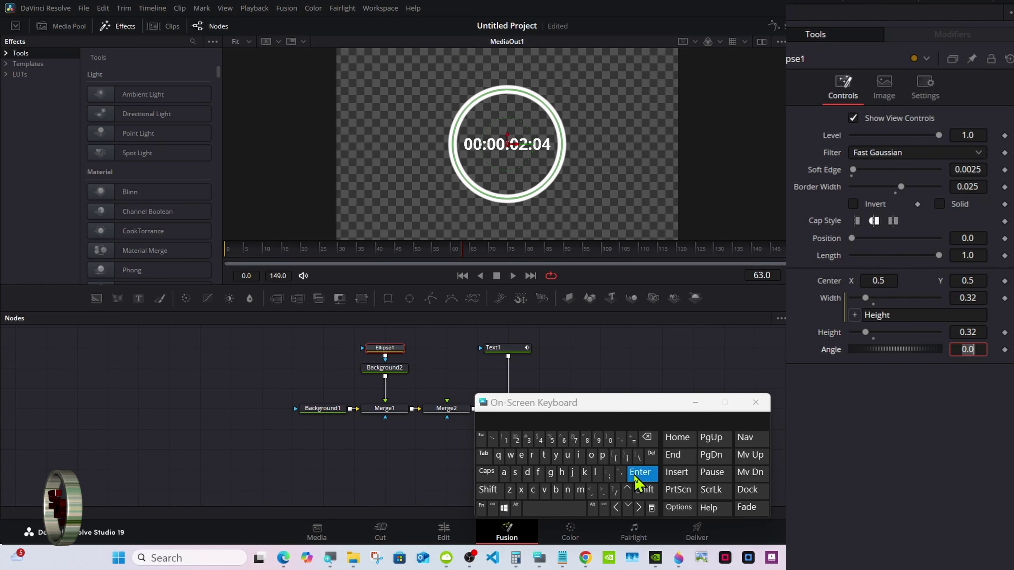
Select the Background2 node and minimize the On-Screen Keyboard covering the node graph.
drag(572, 403, 641, 400)
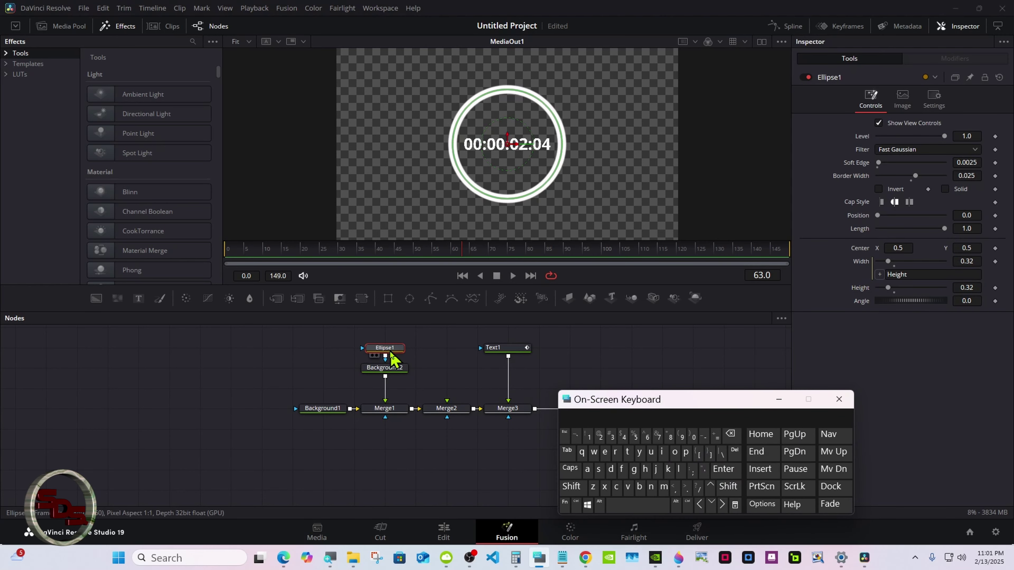
click(392, 367)
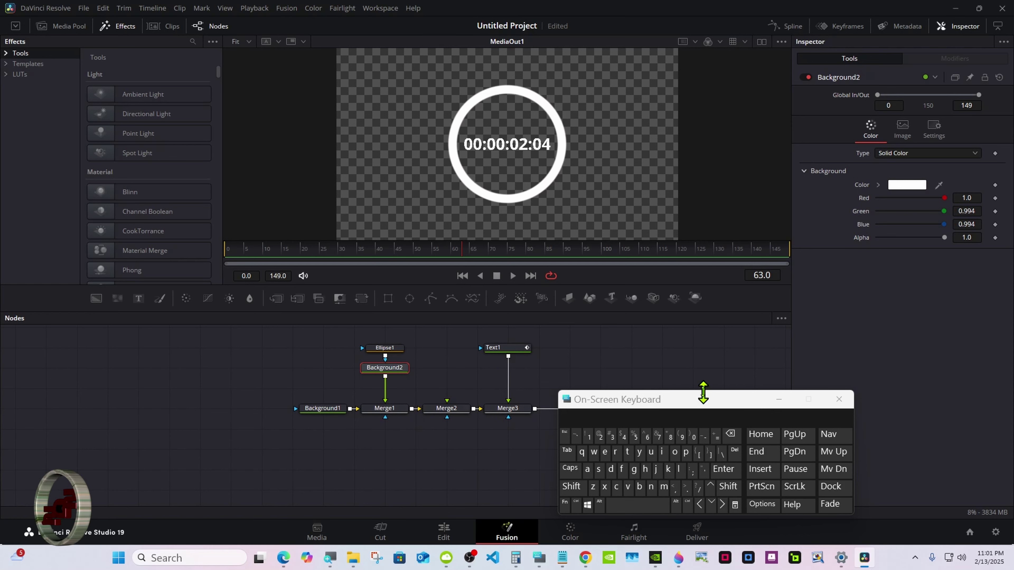
click(778, 399)
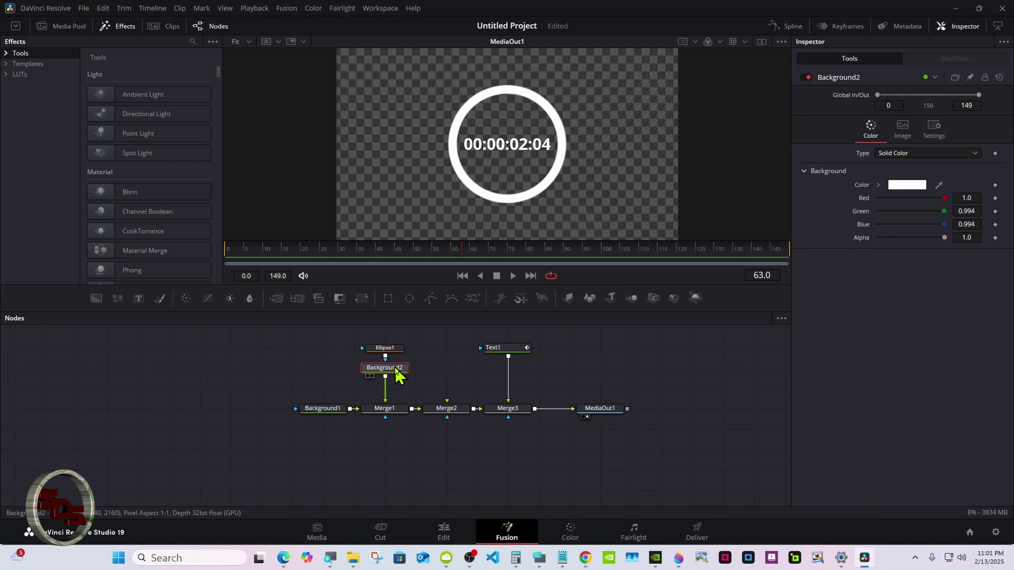
Pin Background2's settings so they stay available, and show the Shading settings of Text1 alongside them.
mouse_move(396, 369)
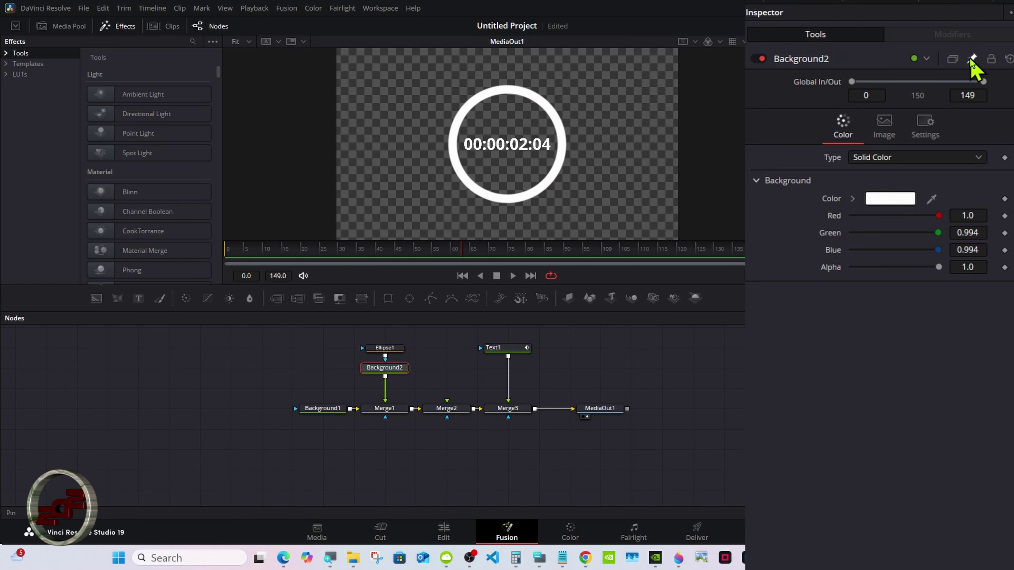
click(506, 347)
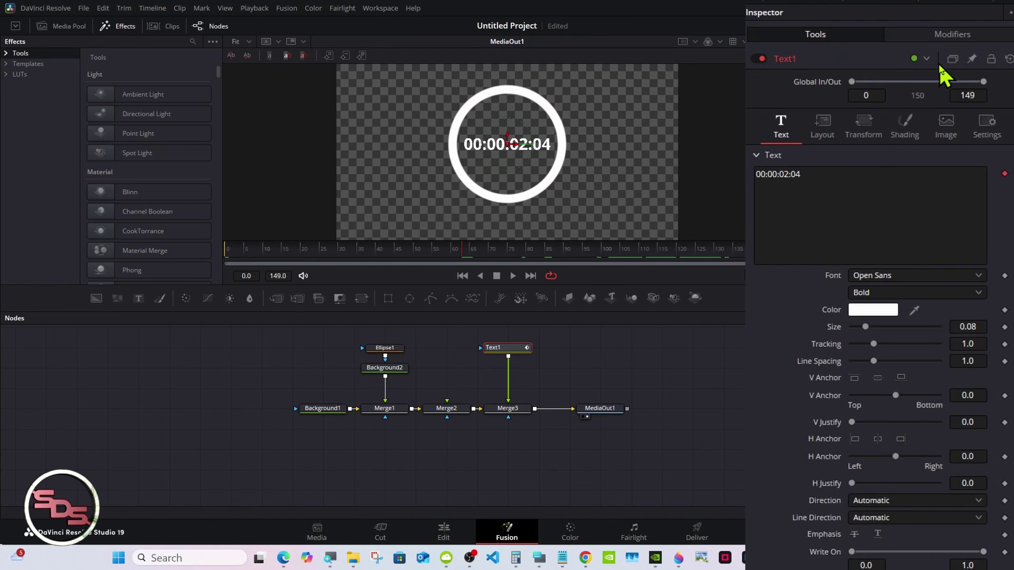
click(905, 126)
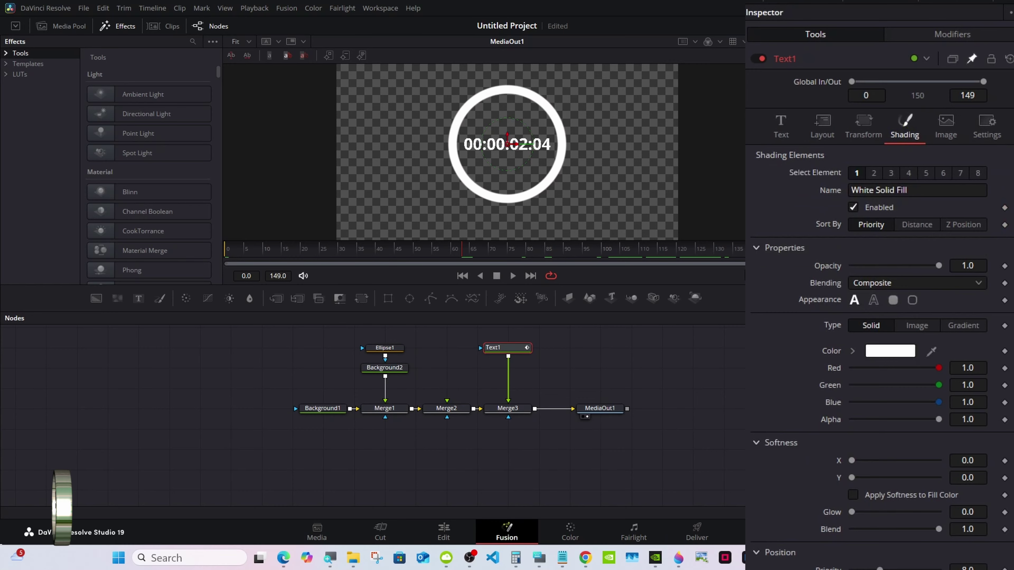
Enable expressions on the Red, Green and Blue color channels of Background2.
scroll(838, 527, down, 9)
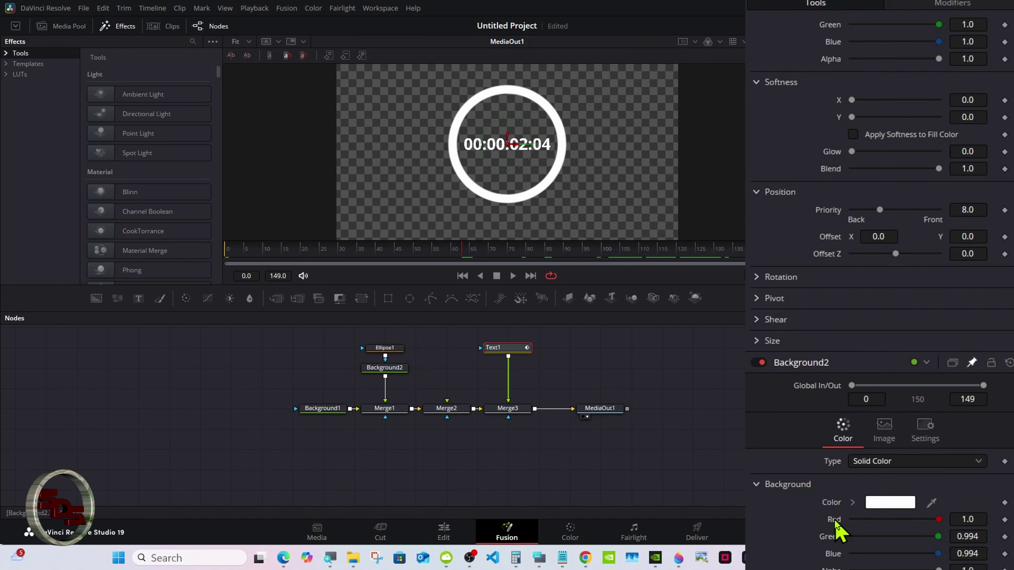
right_click(834, 522)
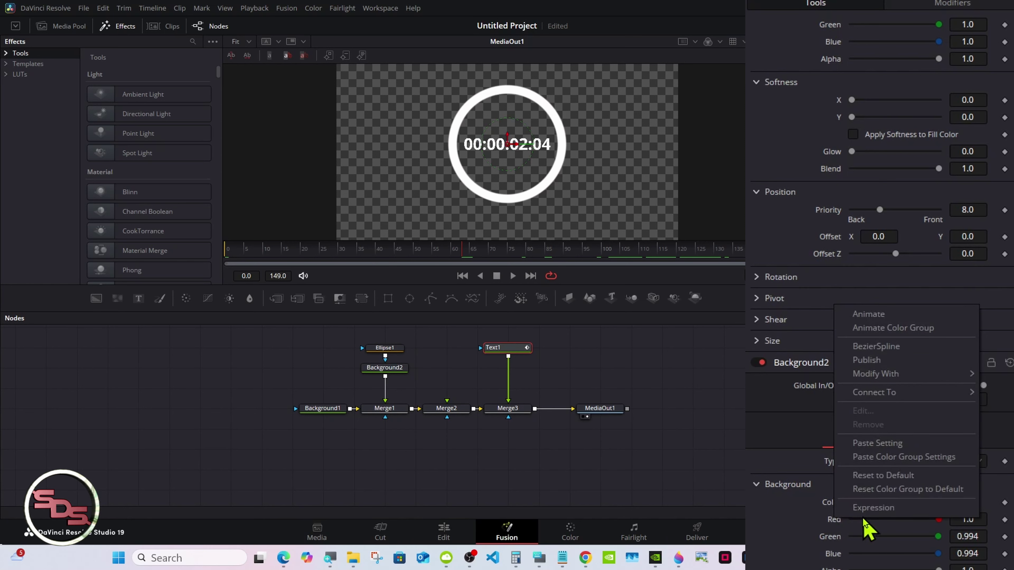
click(877, 508)
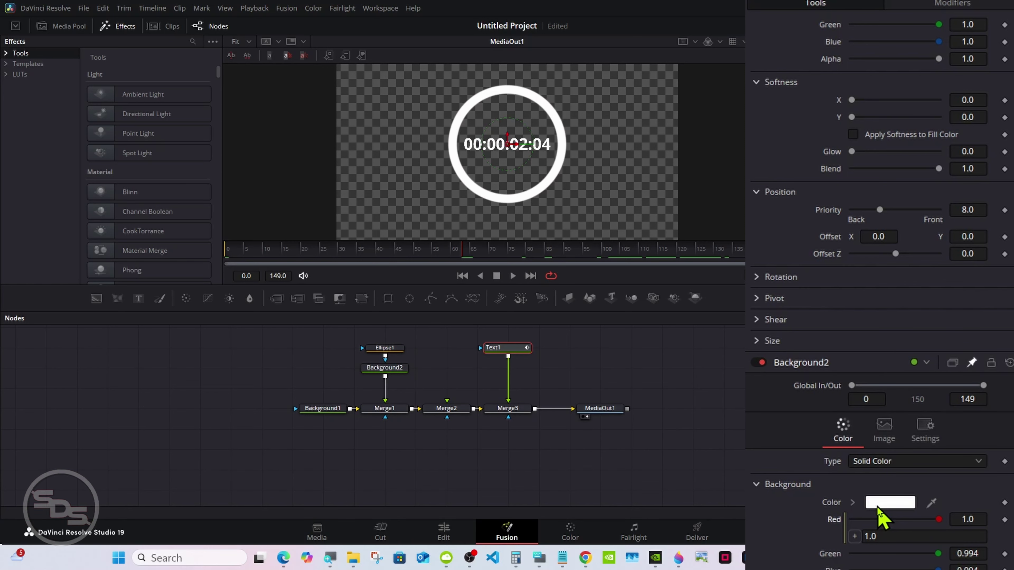
right_click(833, 555)
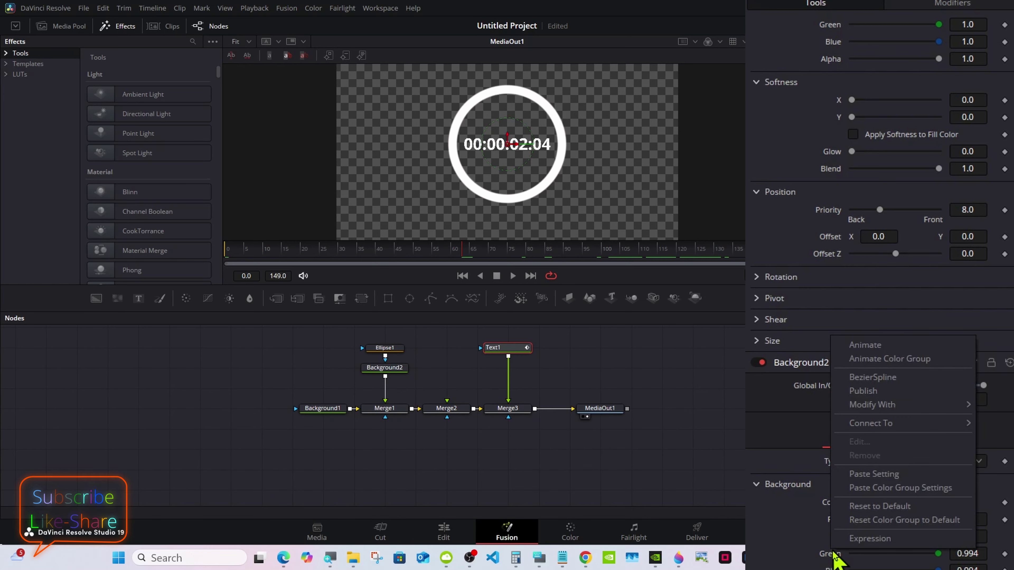
click(858, 536)
scroll(904, 511, down, 1)
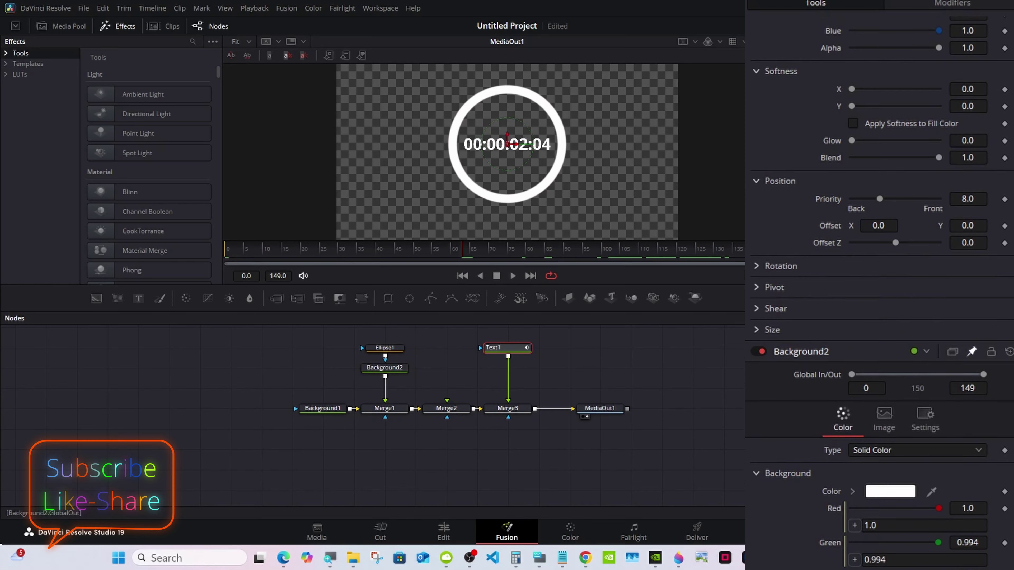
right_click(834, 555)
click(858, 538)
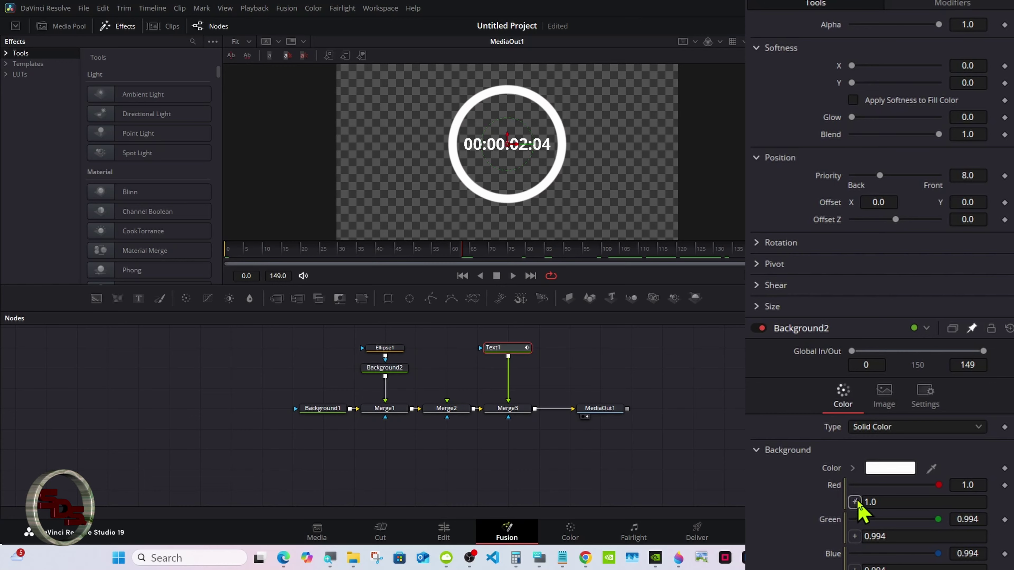
Link Background2's Red, Green and Blue expressions to Text1.Red1, Text1.Green1 and Text1.Blue1.
scroll(858, 279, up, 10)
drag(858, 82, 837, 338)
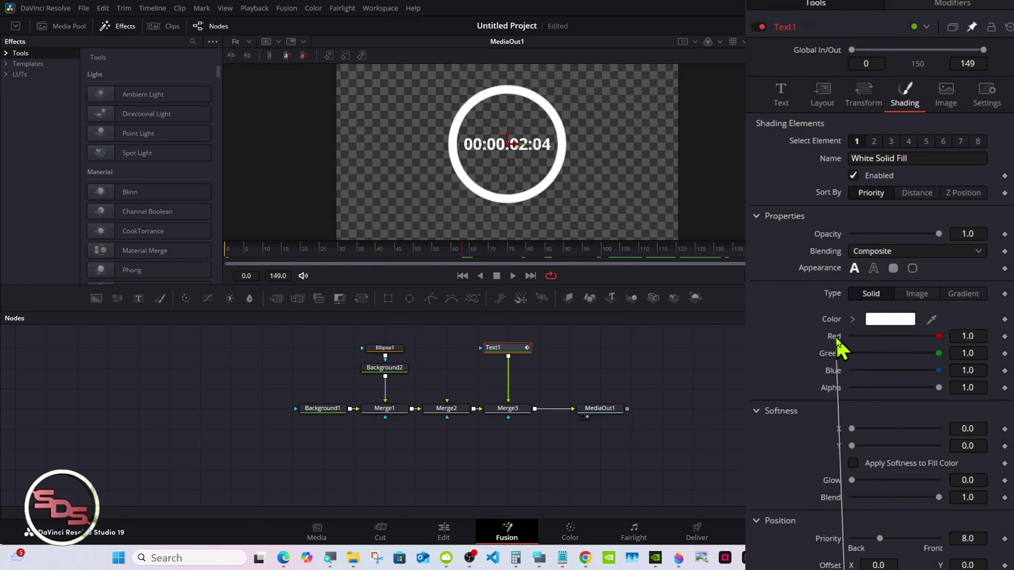
scroll(837, 344, down, 10)
mouse_move(853, 536)
mouse_down()
mouse_move(855, 97)
mouse_move(846, 325)
mouse_move(834, 353)
mouse_up()
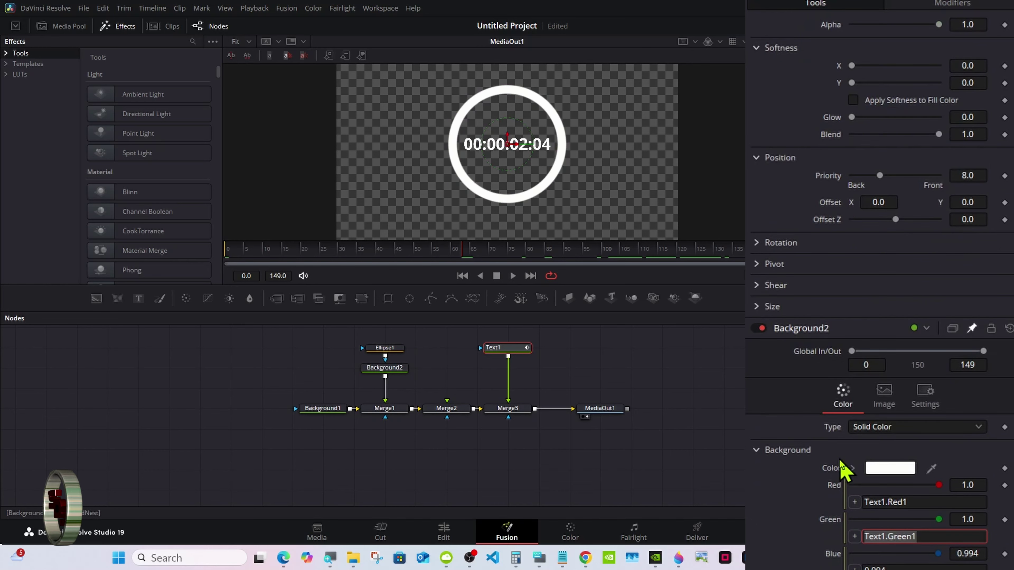
drag(854, 567, 858, 407)
drag(852, 5, 838, 372)
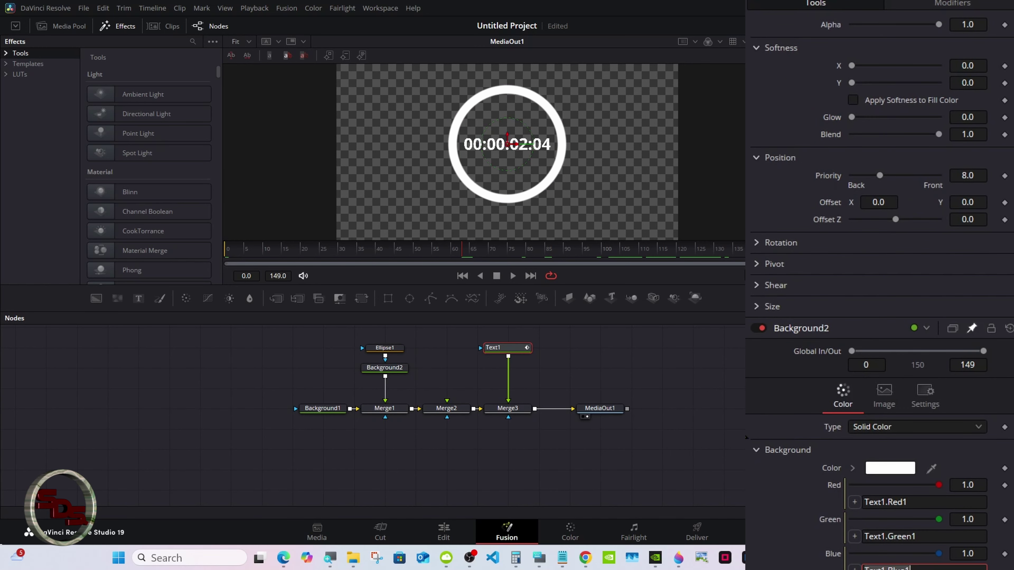
Test the color link by changing Text1's fill color to red, and restore it to white.
scroll(904, 220, up, 6)
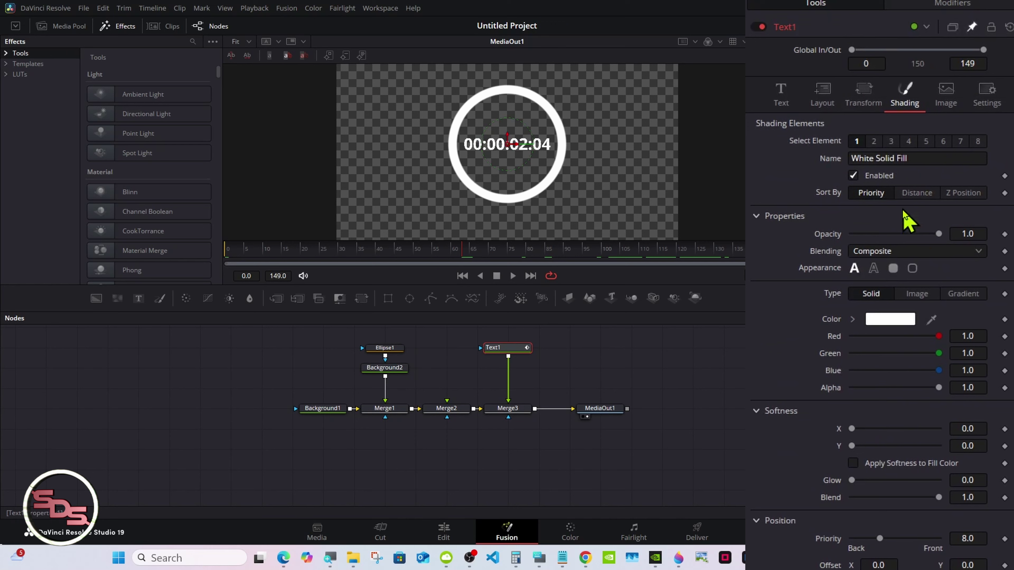
click(852, 319)
click(950, 333)
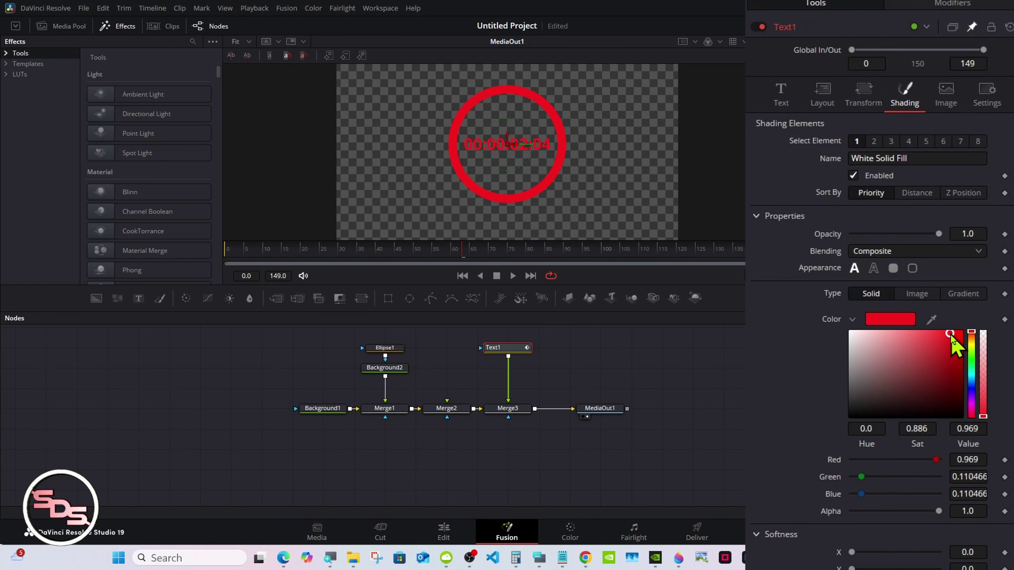
drag(951, 336, 828, 339)
click(853, 320)
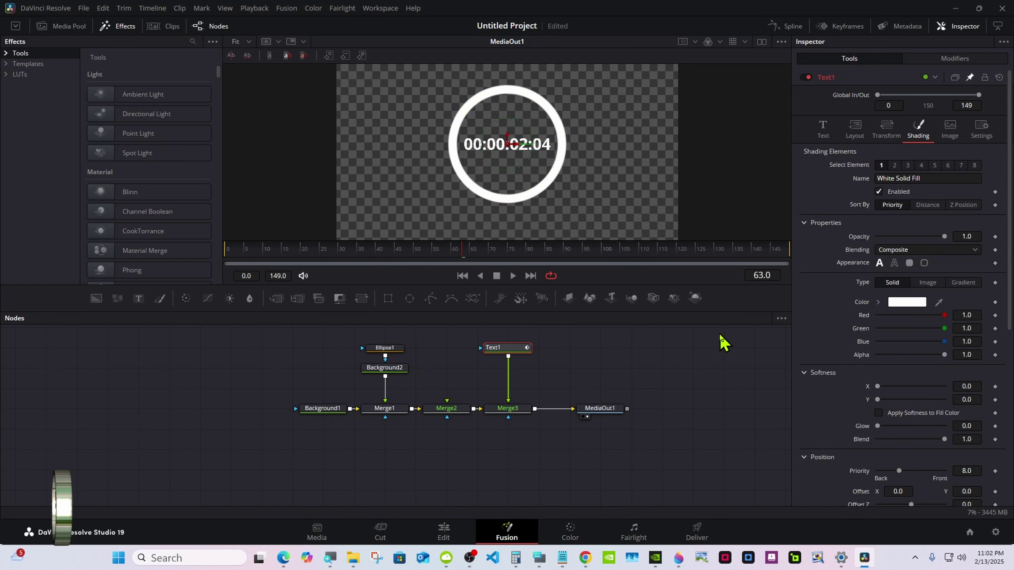
Copy the Ellipse1 node and paste it as an instance in the empty space between Ellipse1 and Text1.
right_click(397, 348)
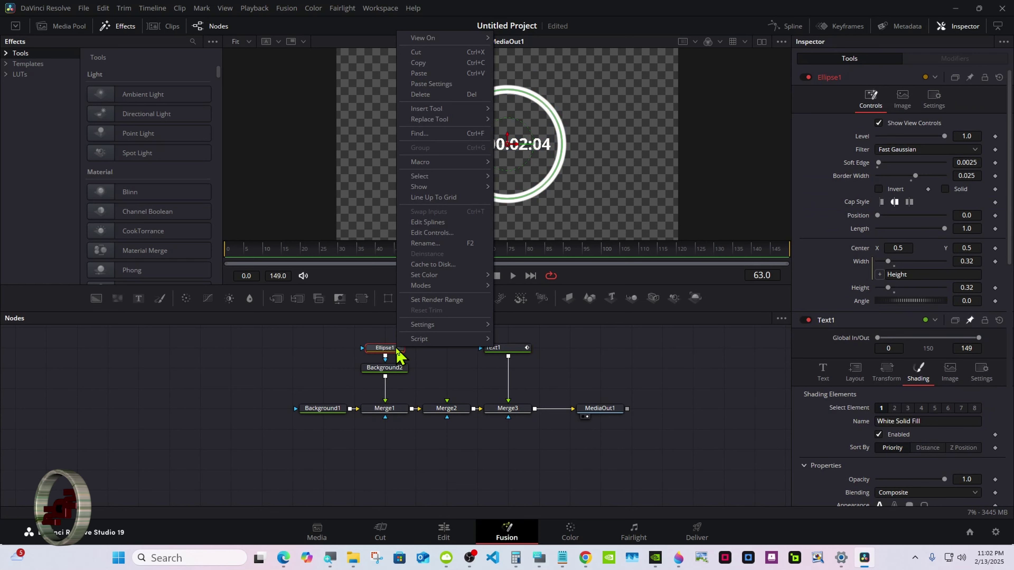
click(428, 67)
click(444, 352)
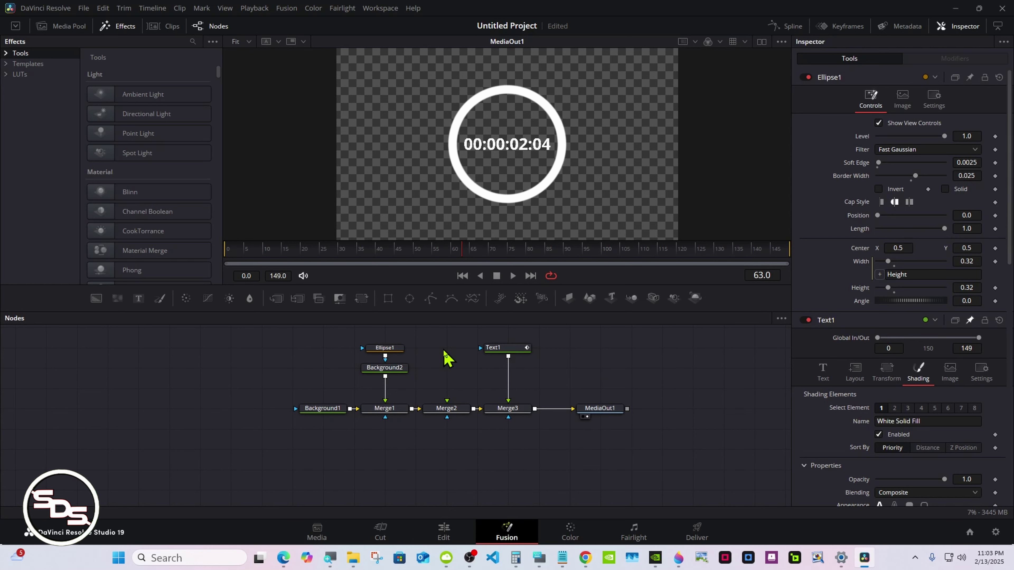
right_click(446, 357)
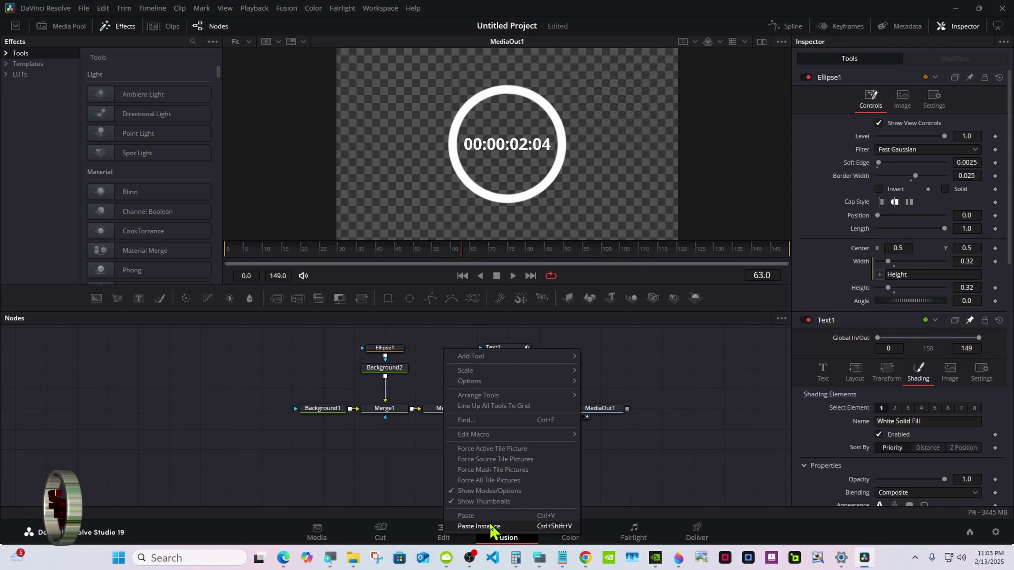
click(478, 527)
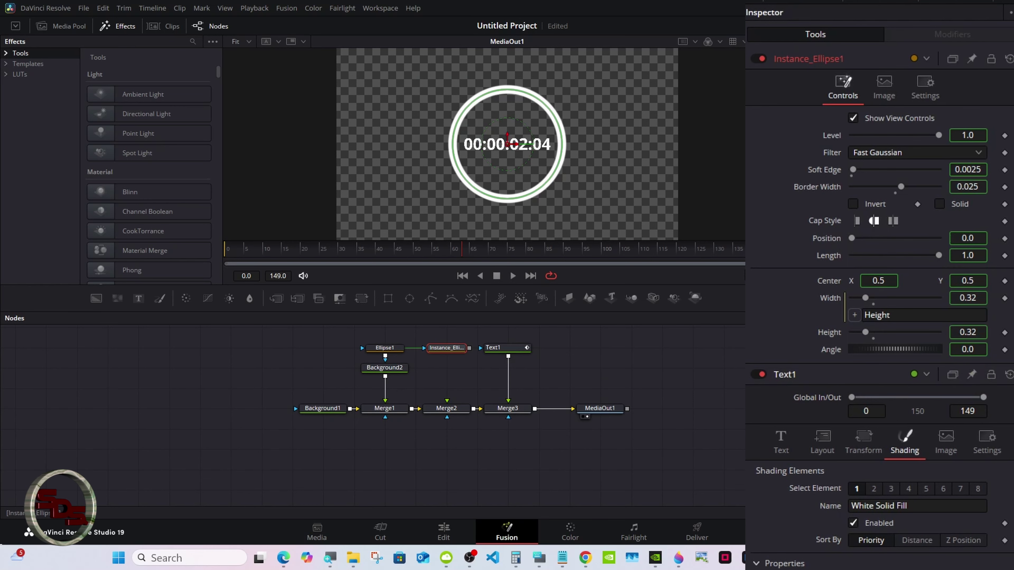
Unpin the settings of Text1 and Background2 so that only the settings of the selected Ellipse1 are shown.
scroll(992, 496, down, 15)
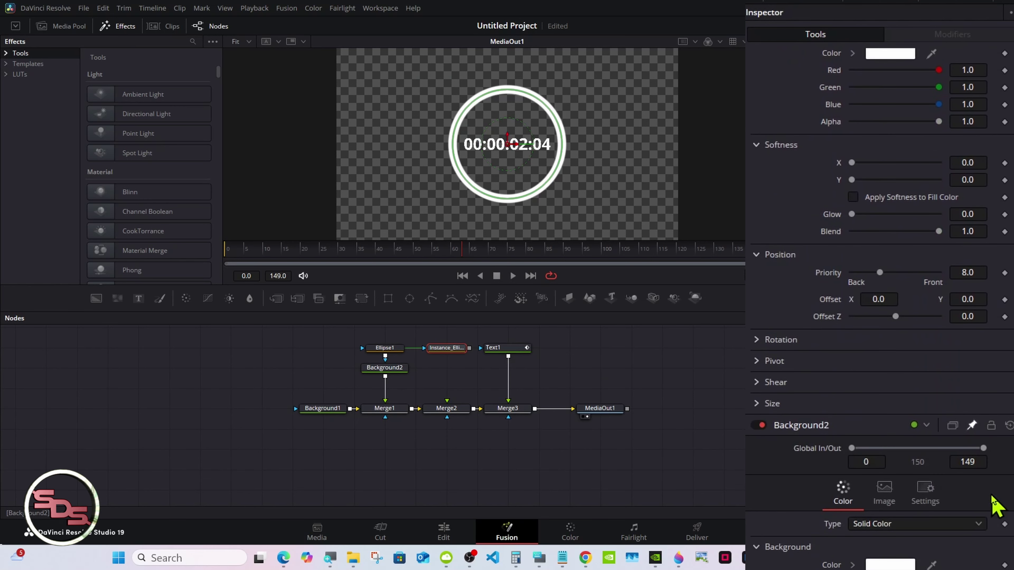
click(565, 369)
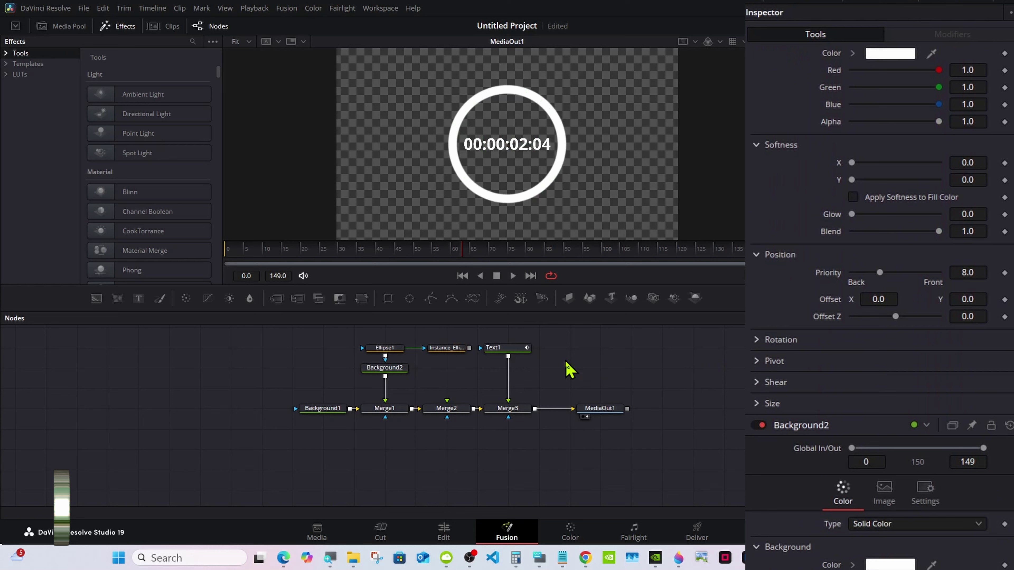
click(395, 350)
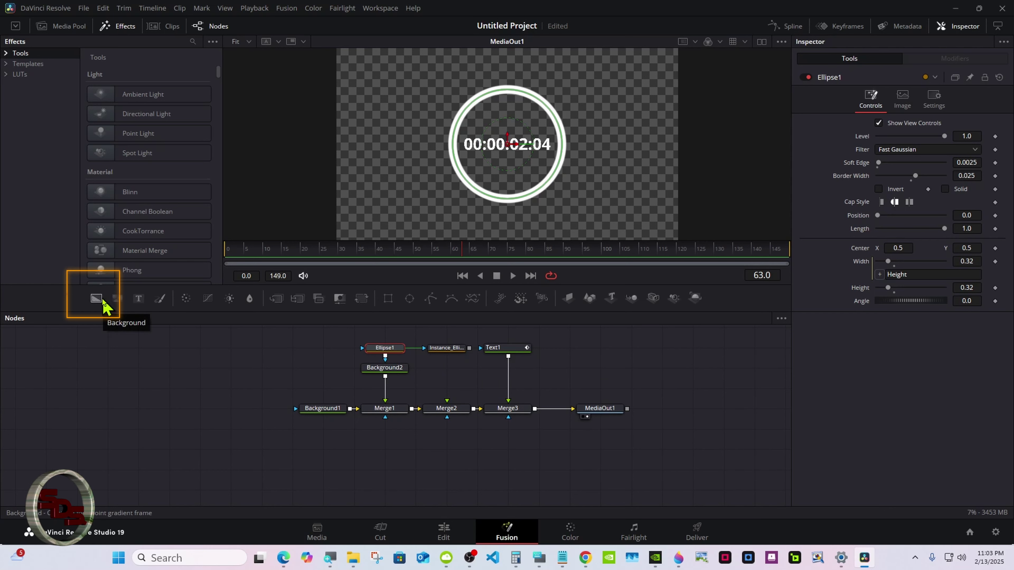
Add a Background node feeding Merge2's foreground and mask it with the instanced ellipse.
drag(100, 305, 447, 400)
click(447, 348)
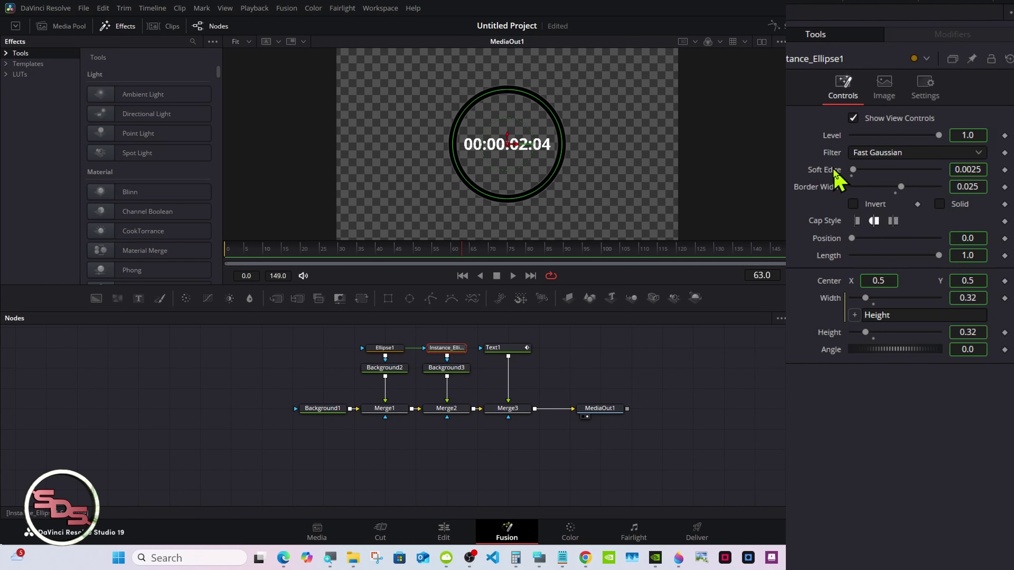
Deinstance the Soft Edge and Border Width of Instance_Ellipse1 and set both to 0.0.
right_click(834, 171)
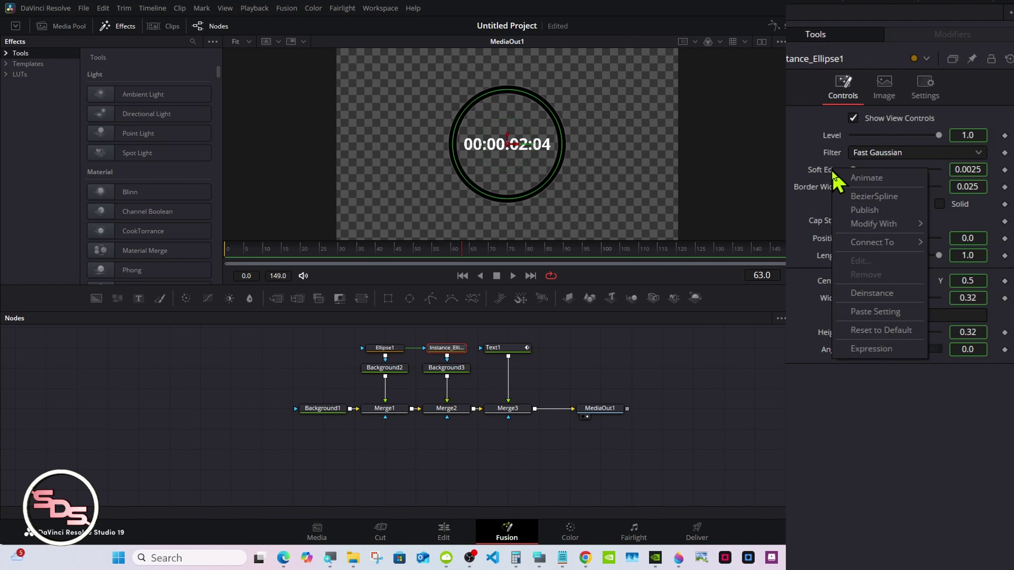
click(872, 294)
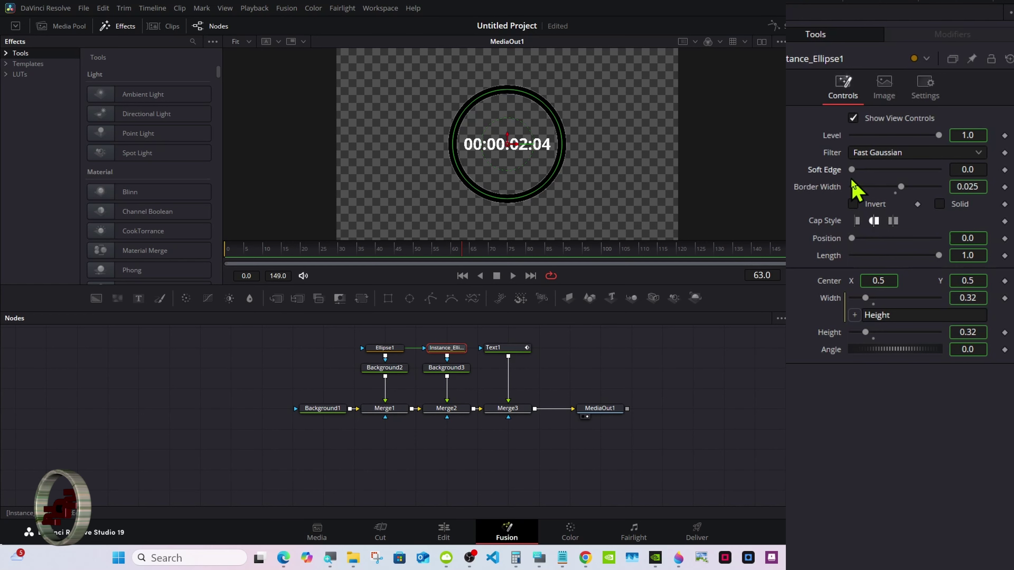
right_click(831, 190)
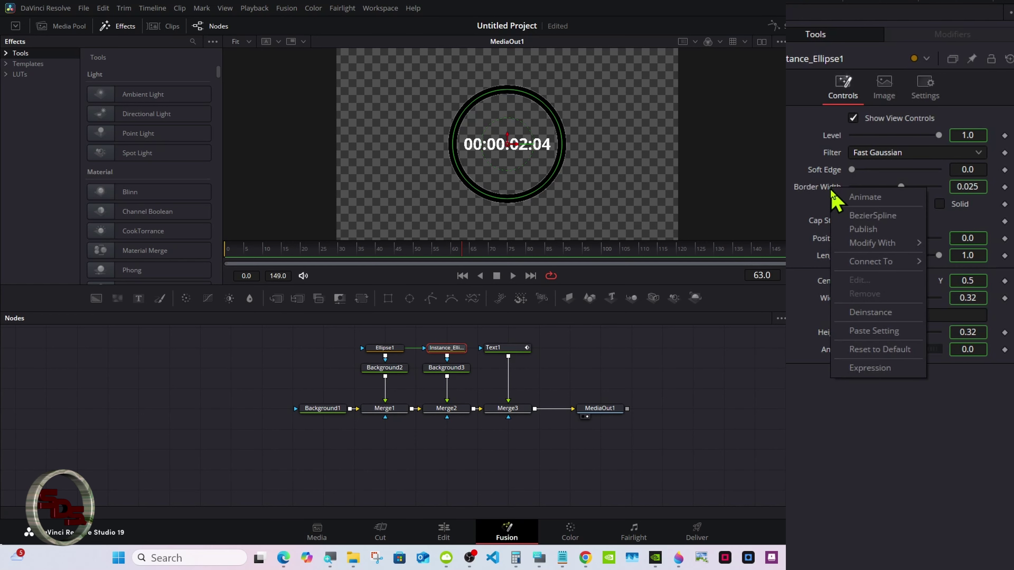
click(857, 312)
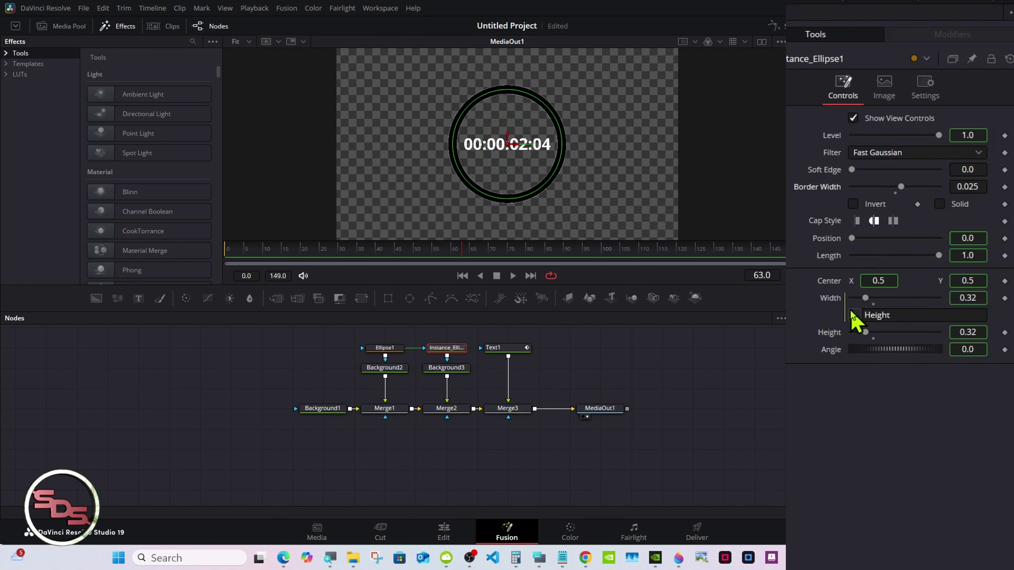
click(896, 195)
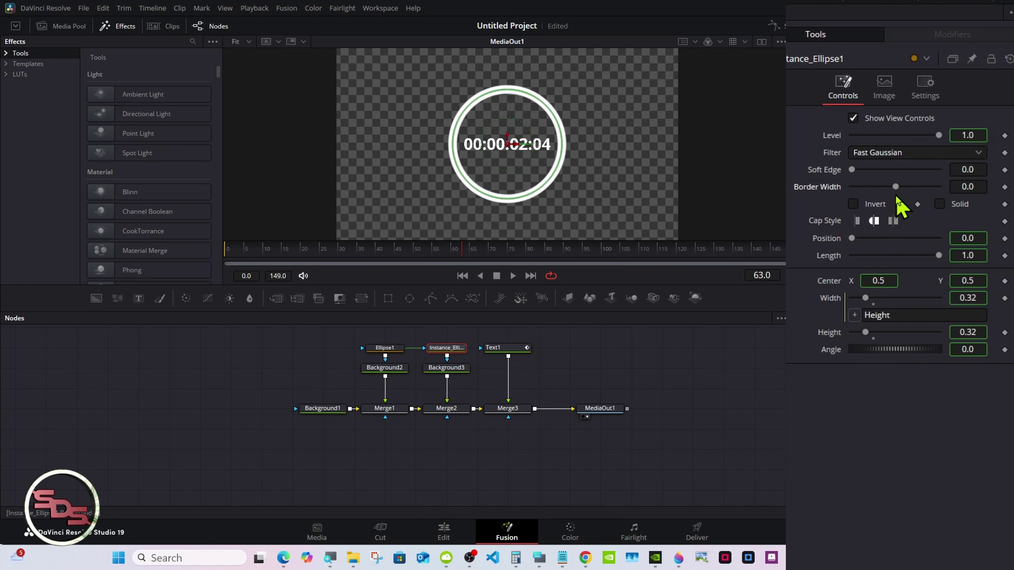
Deinstance the Solid option of Instance_Ellipse1 and enable it to fill the inside of the ring.
right_click(960, 204)
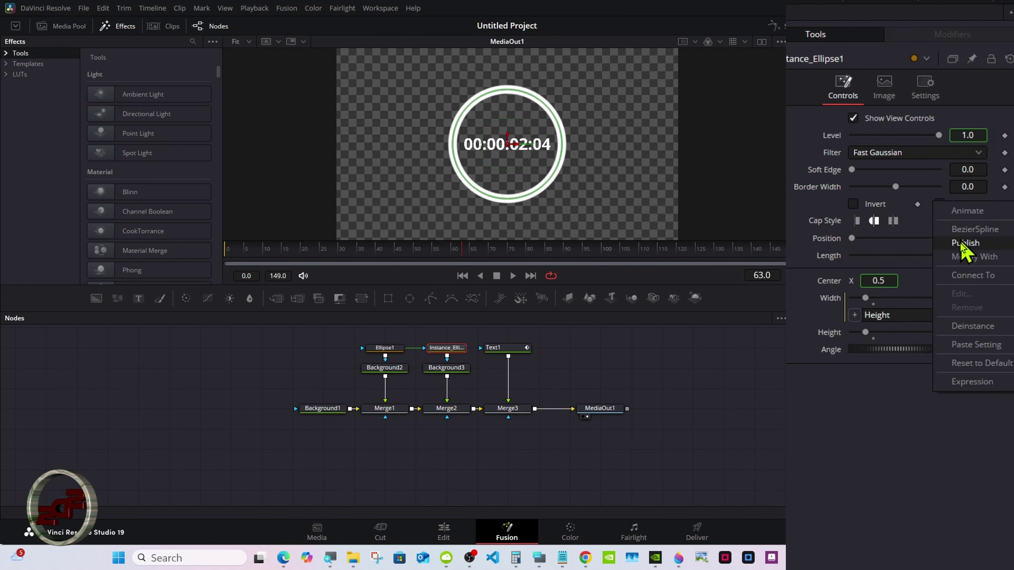
click(966, 331)
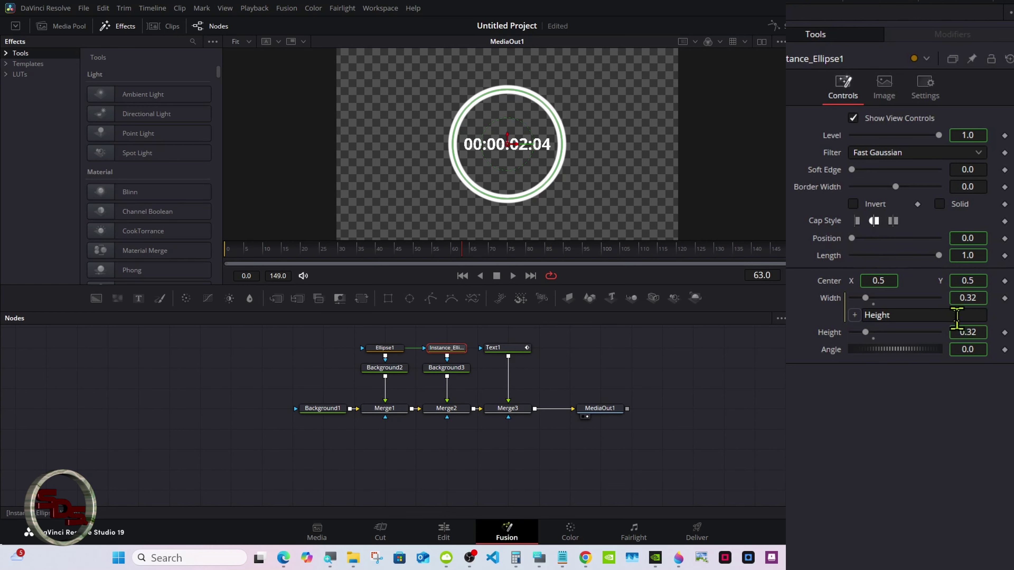
click(939, 204)
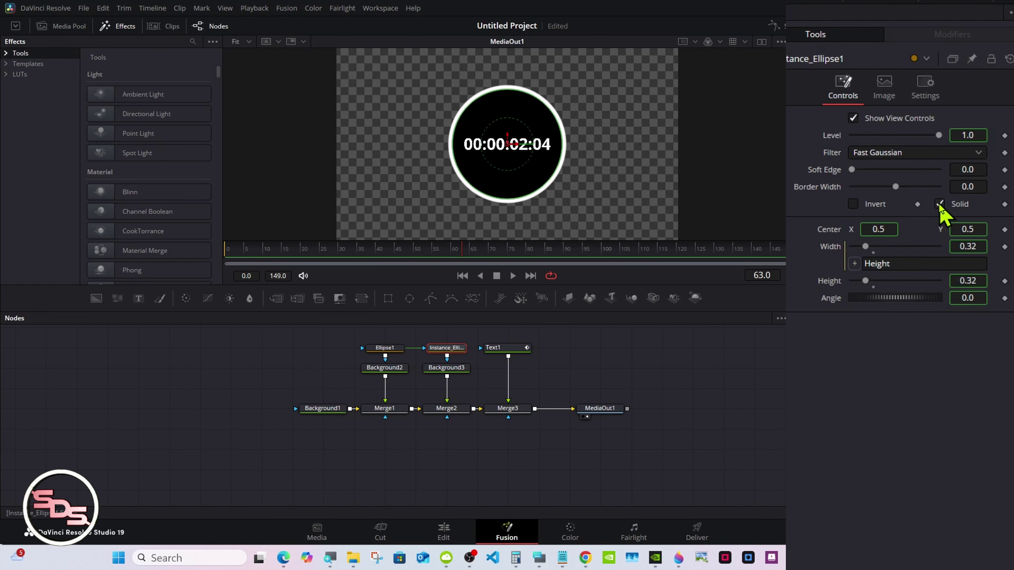
Set the Border Width of the original Ellipse1 to 0.02 for a slightly thinner ring.
click(389, 349)
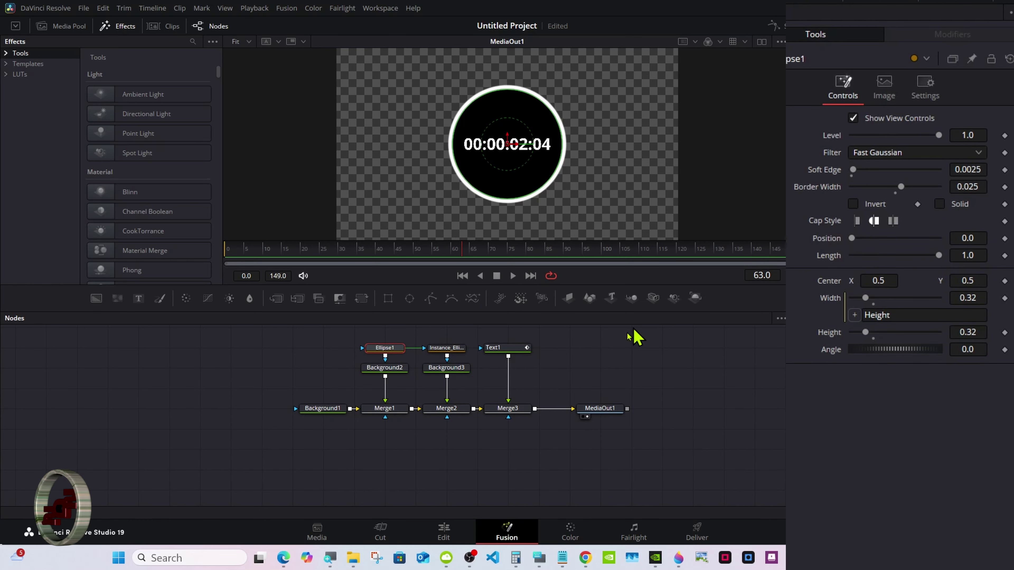
click(539, 557)
drag(672, 404, 724, 388)
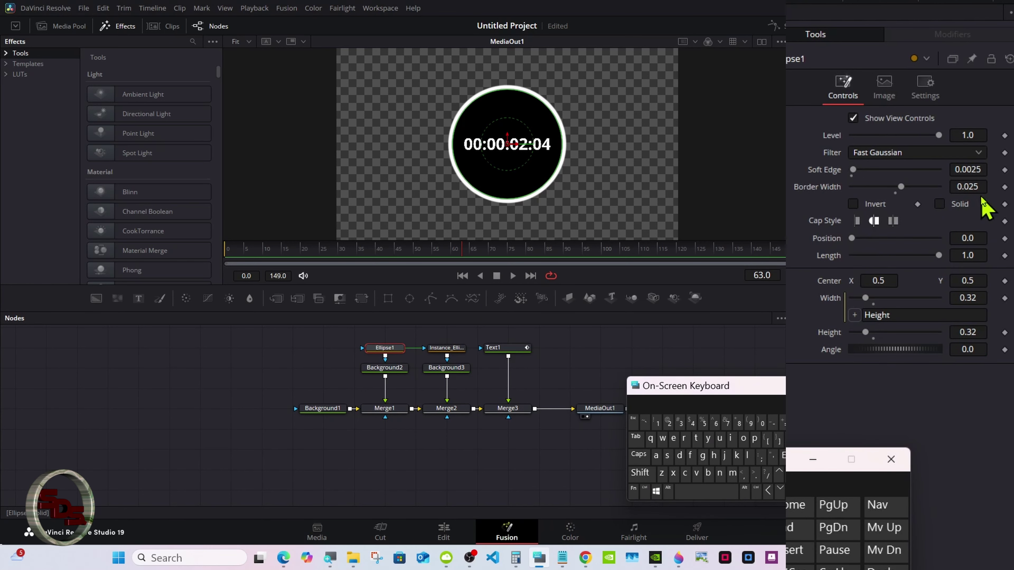
click(981, 184)
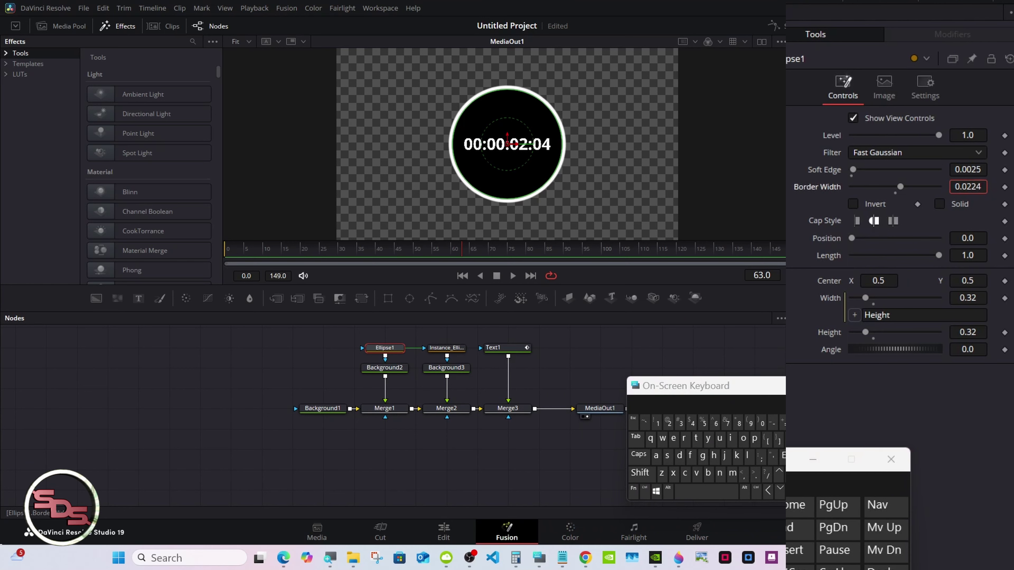
scroll(981, 186, down, 2)
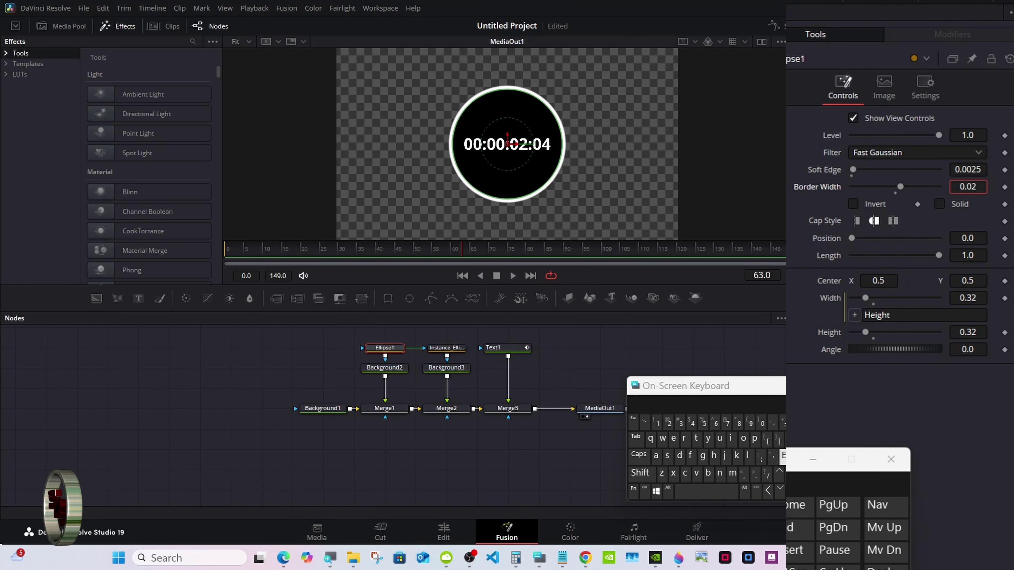
key(Tab)
drag(751, 385, 776, 387)
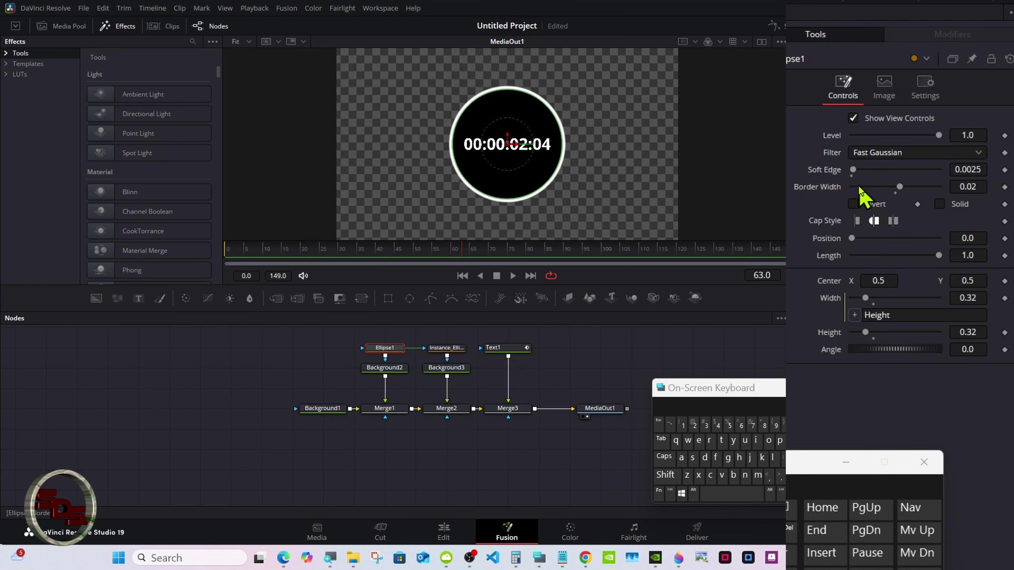
drag(698, 395, 701, 399)
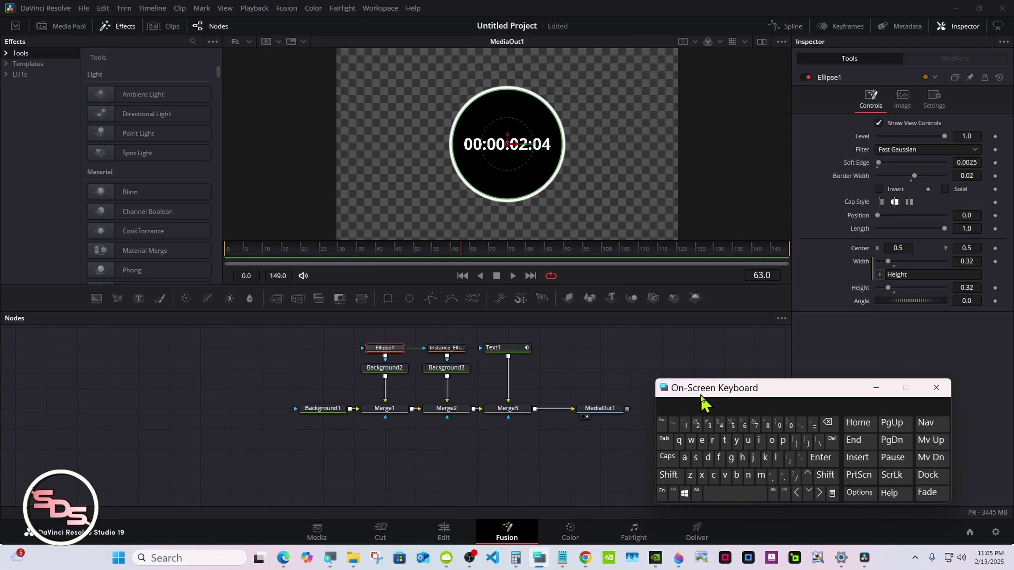
Play the composition to check the running timecode, and show the text settings of Text1.
click(497, 350)
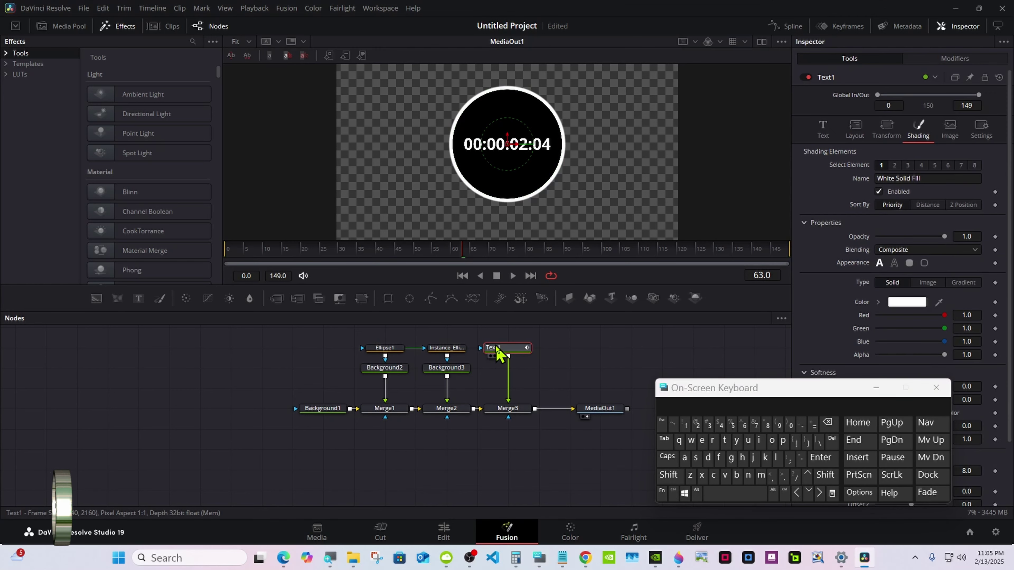
key(space)
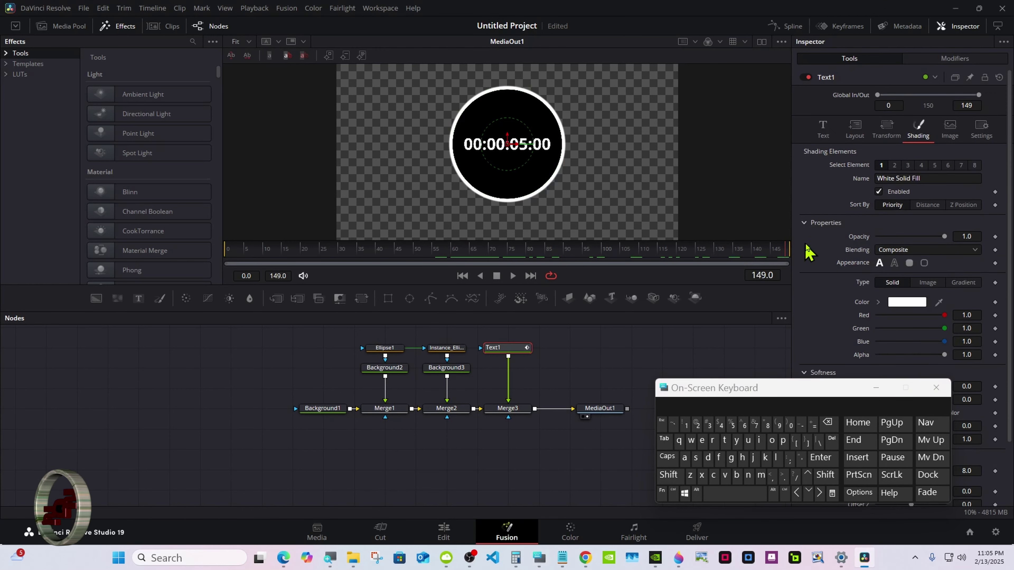
key(space)
click(876, 387)
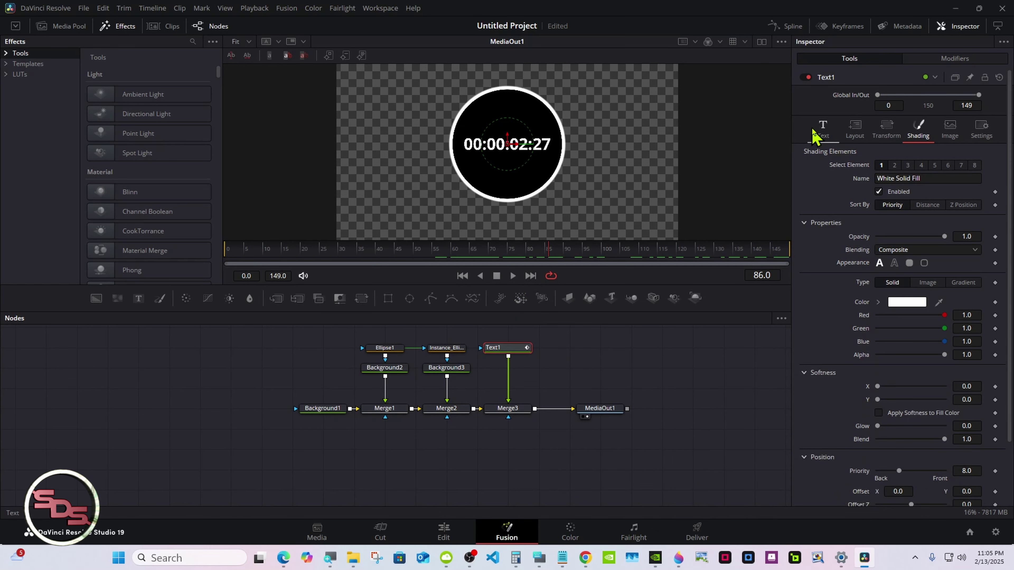
click(823, 130)
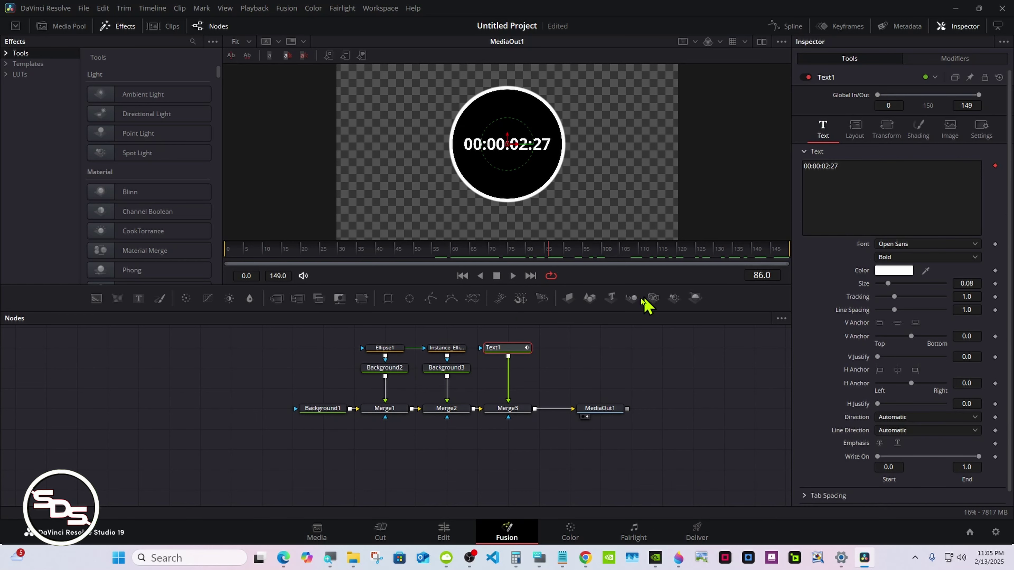
Modify Ellipse1's Length with Anim Curves and scrub the timeline from the start to check the ring drawing on.
click(388, 349)
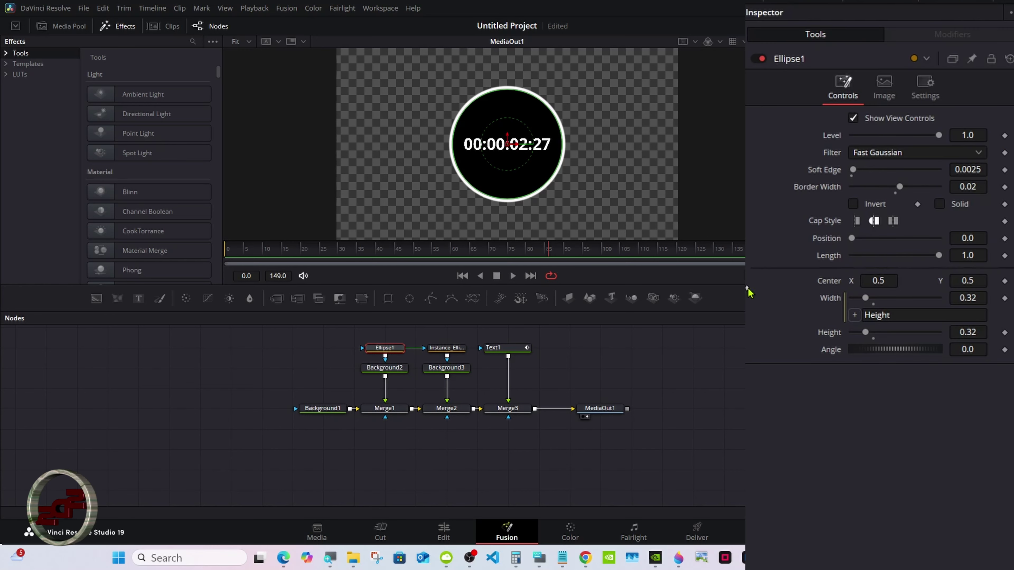
right_click(828, 261)
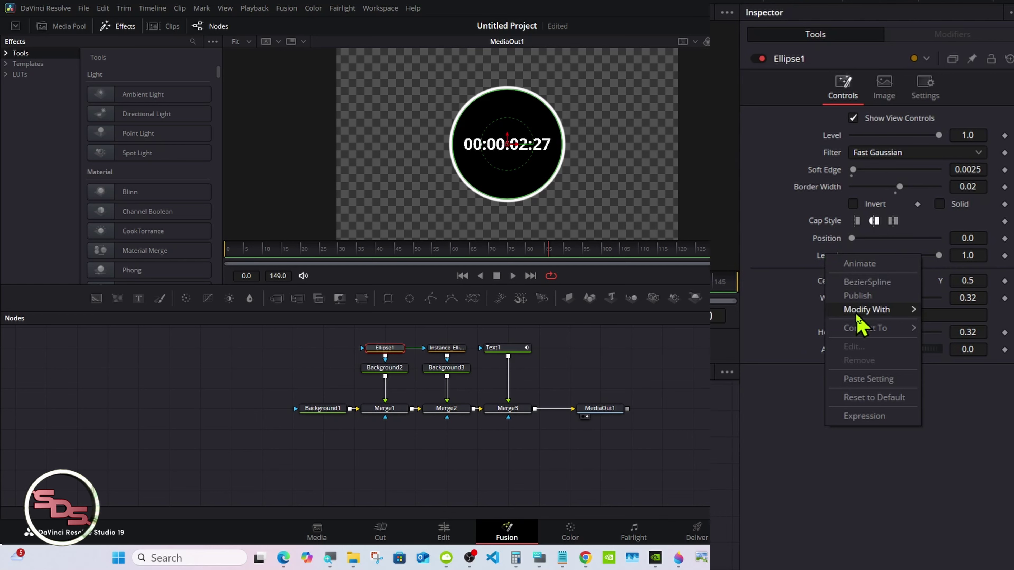
mouse_move(858, 316)
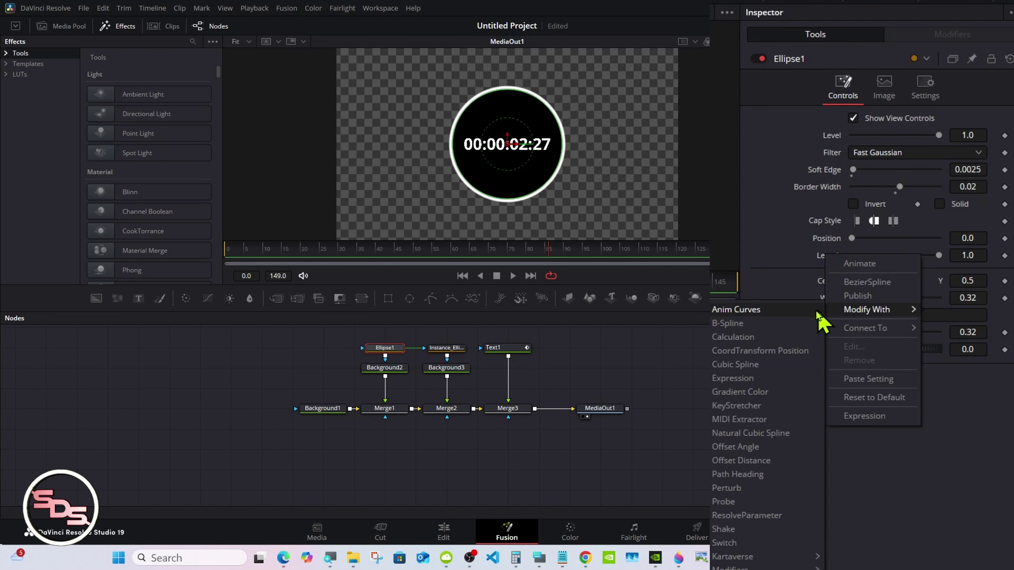
click(802, 315)
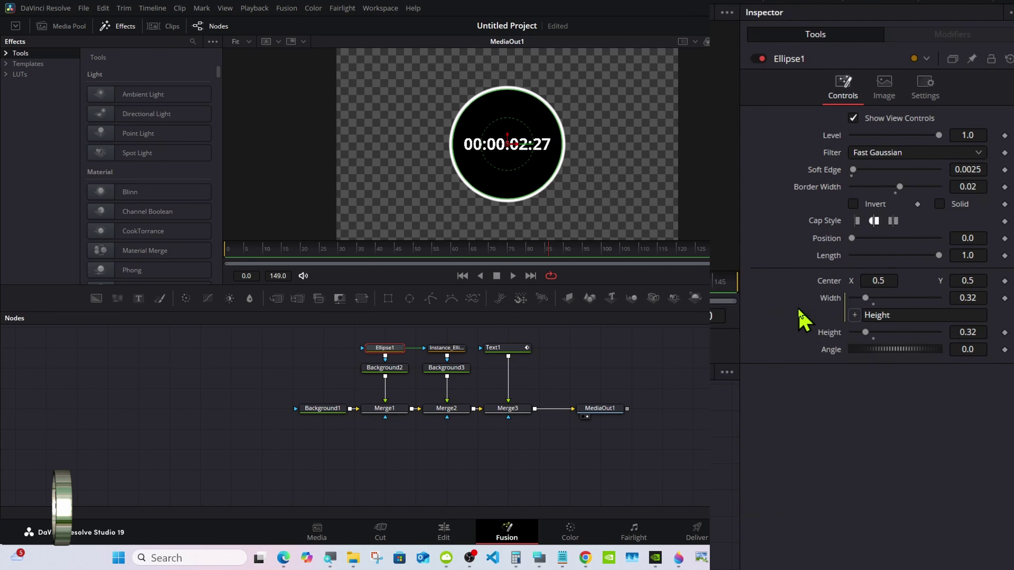
click(236, 252)
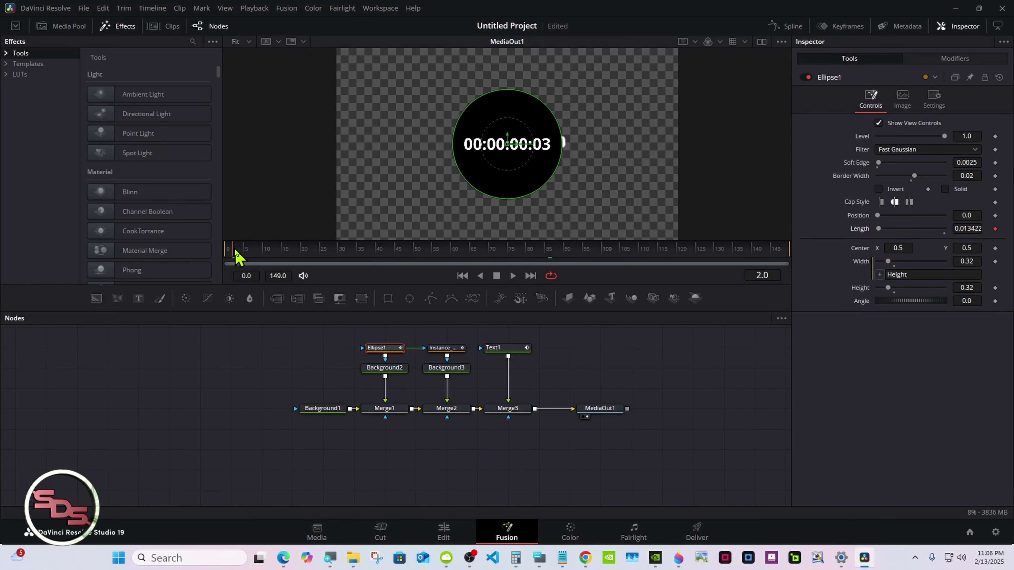
drag(237, 255, 692, 254)
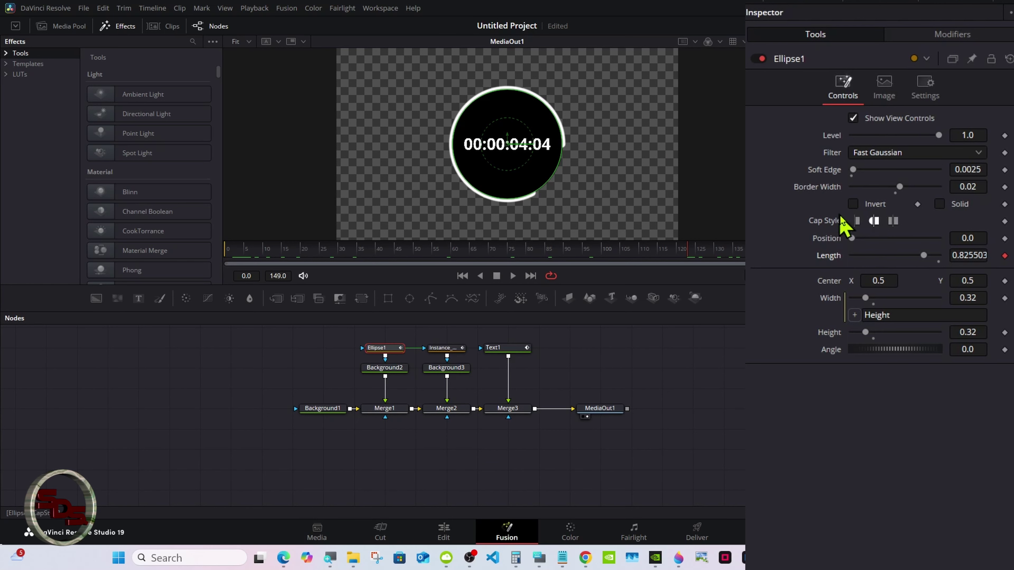
Set Ellipse1's Cap Style to Flat and its Position to 0.25, and scrub to check the ring's starting point.
click(881, 202)
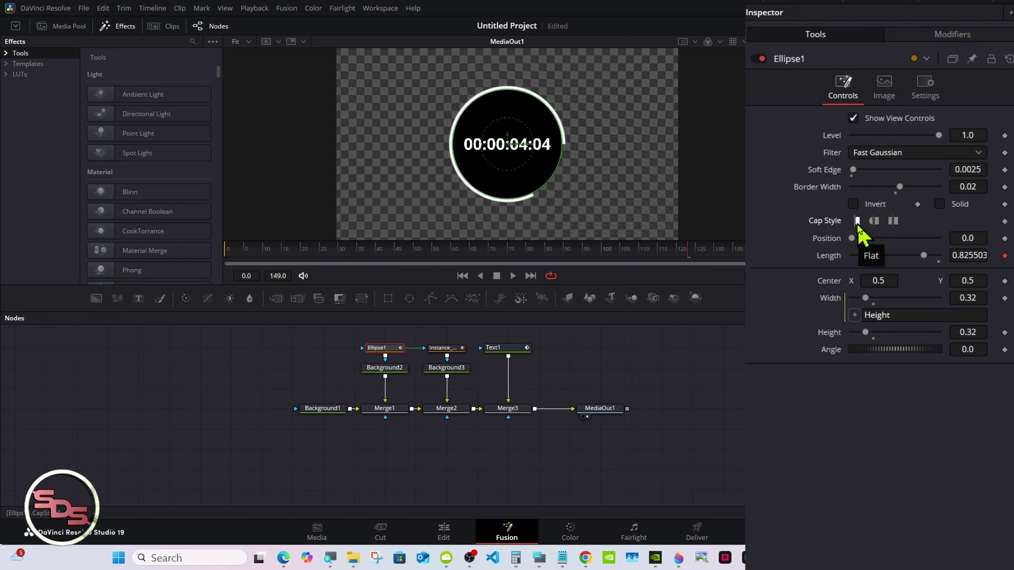
click(539, 558)
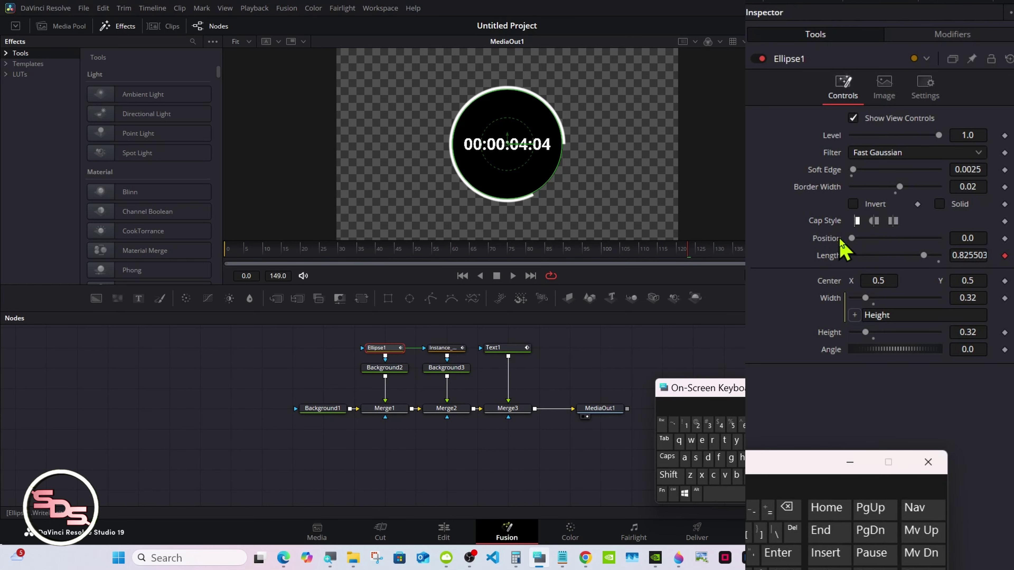
click(976, 238)
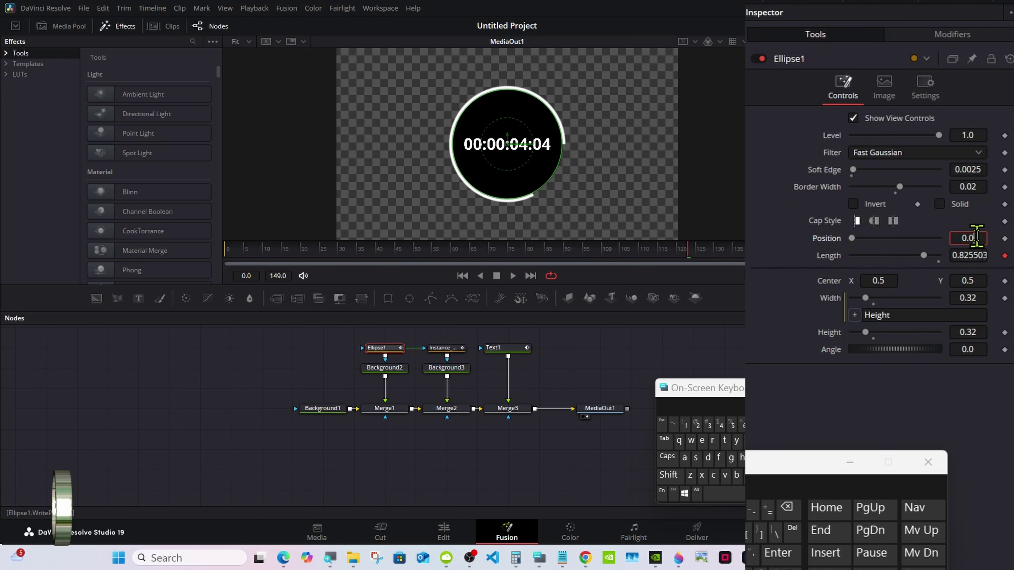
click(787, 508)
click(697, 424)
click(732, 424)
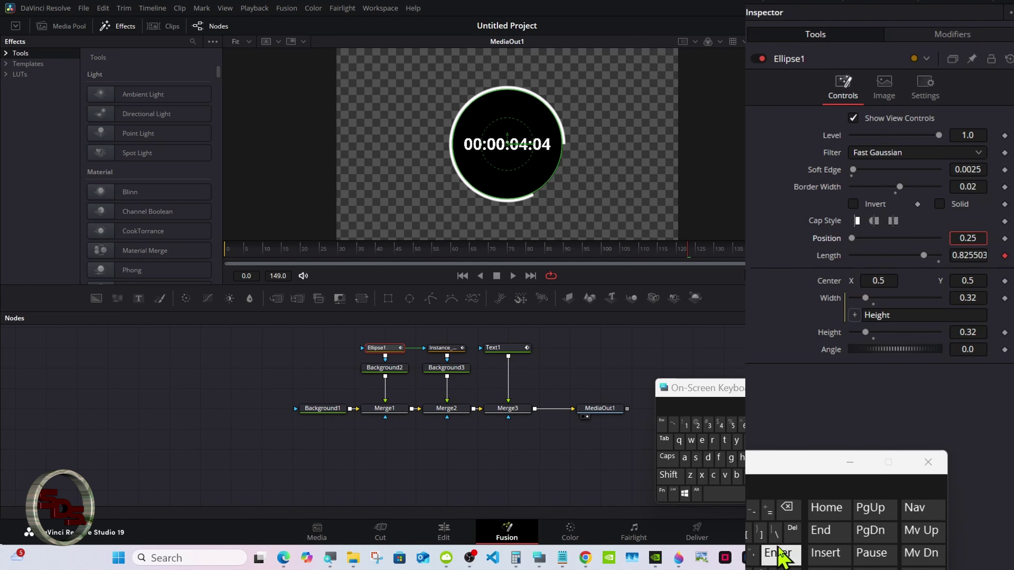
click(778, 553)
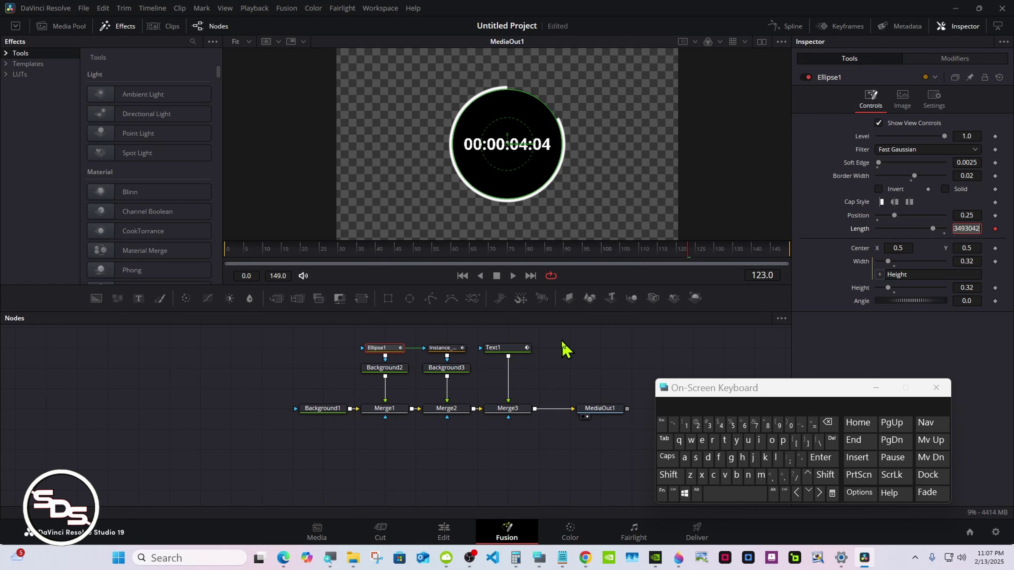
drag(519, 251, 544, 248)
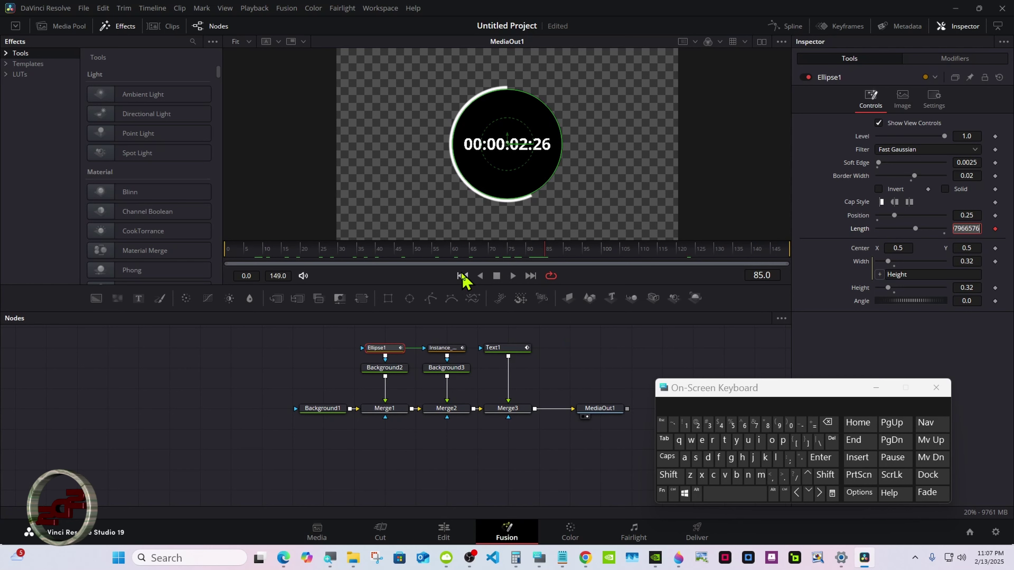
Add a Transform node after Background2 and flip it horizontally so the ring fills clockwise.
click(386, 368)
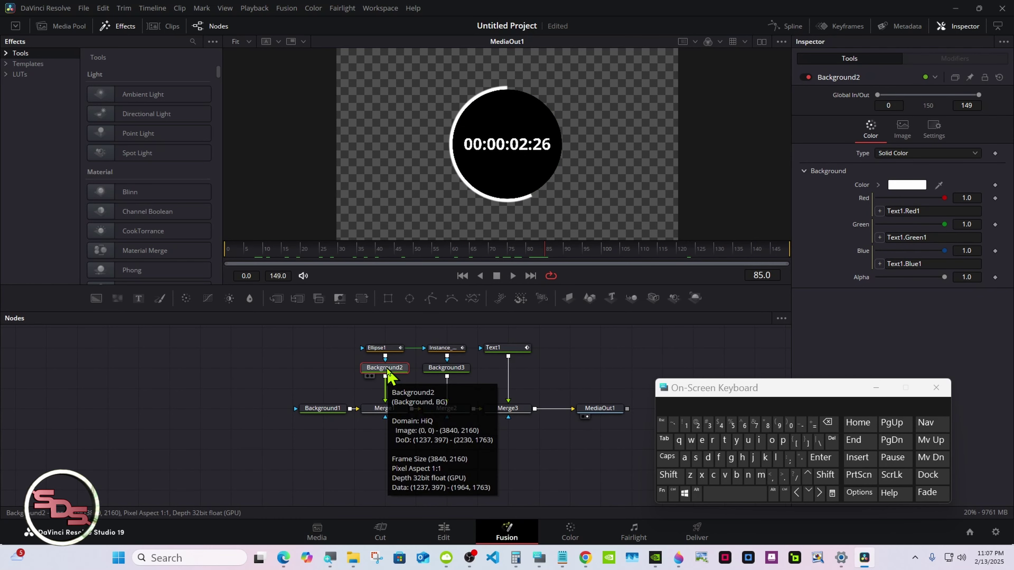
click(361, 299)
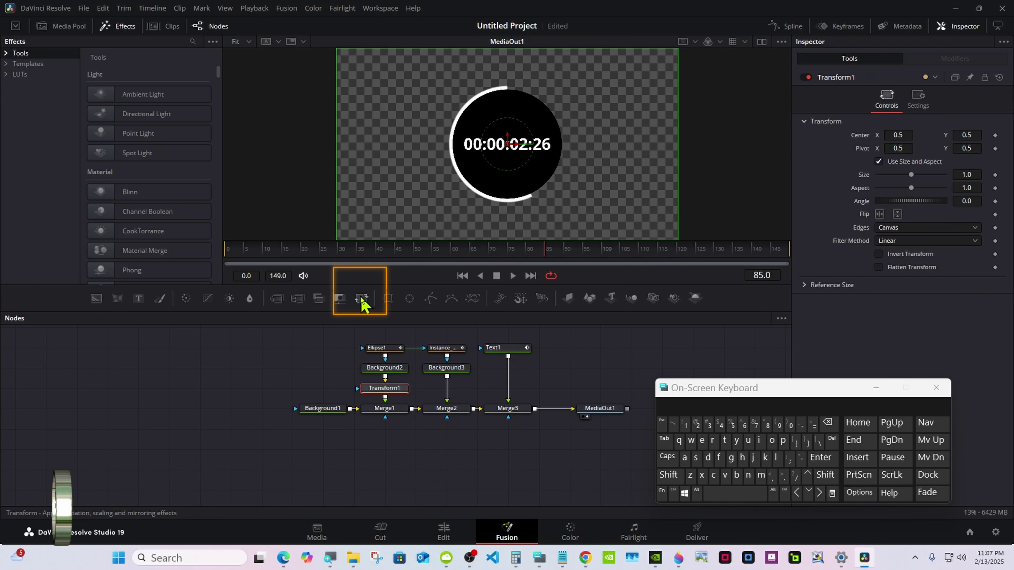
click(881, 212)
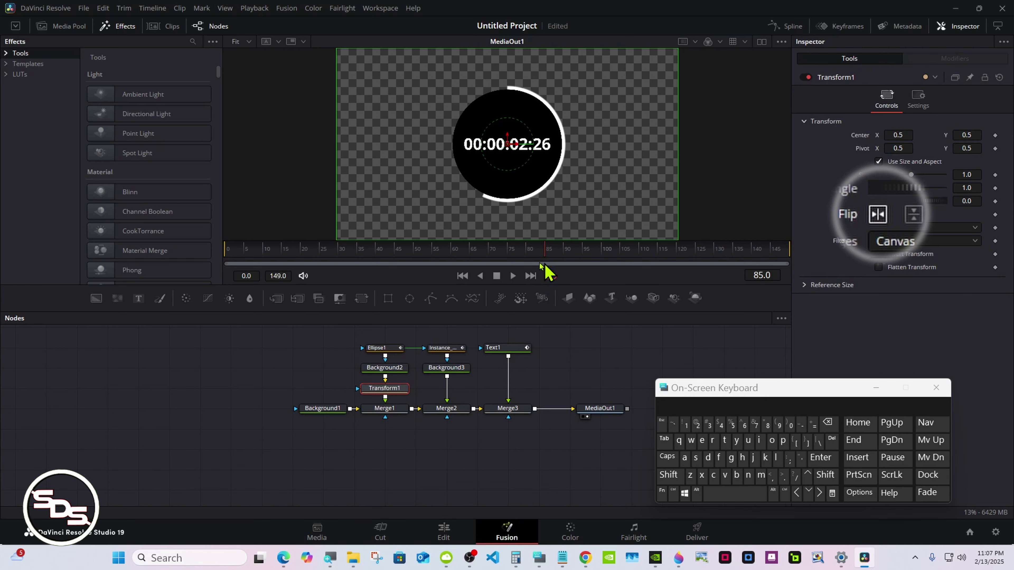
drag(544, 265, 475, 252)
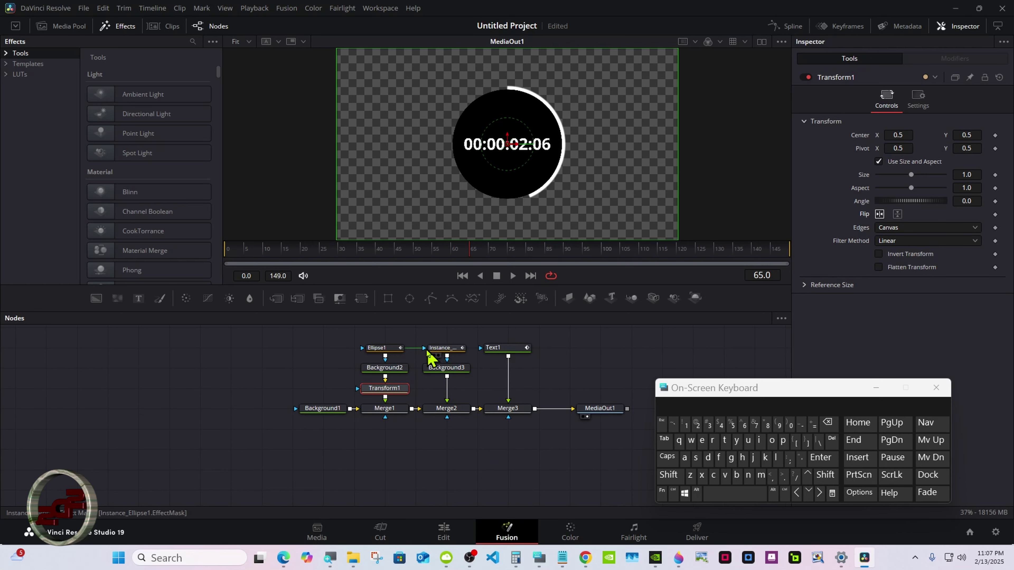
Change Text1's color to the light blue basic color and scrub to the last frame to check the linked ring.
click(389, 348)
click(493, 347)
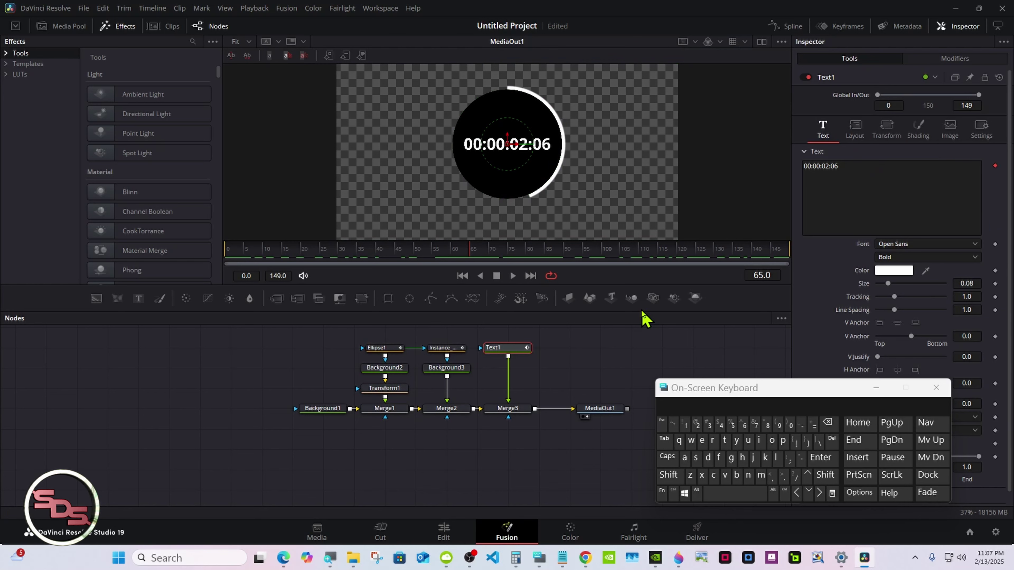
click(884, 270)
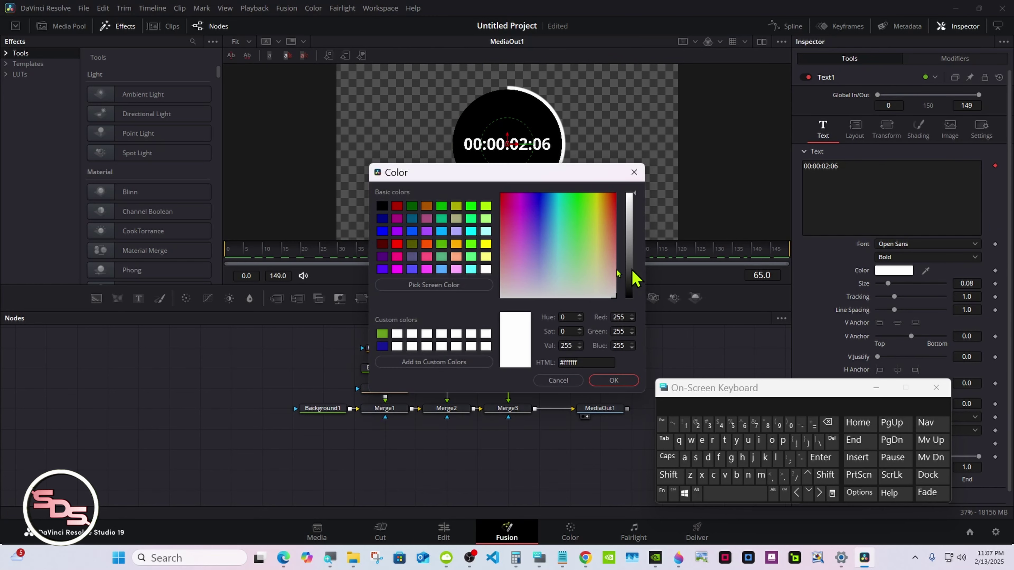
click(443, 269)
click(596, 379)
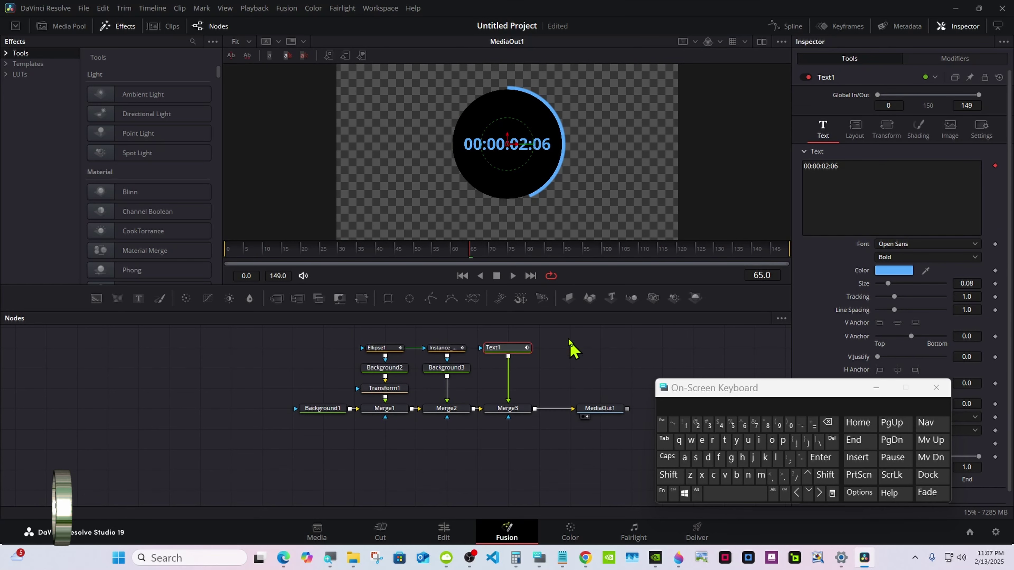
drag(485, 257, 786, 242)
Make room before MediaOut1 and insert a Drop Shadow node after Merge3.
drag(661, 387, 717, 386)
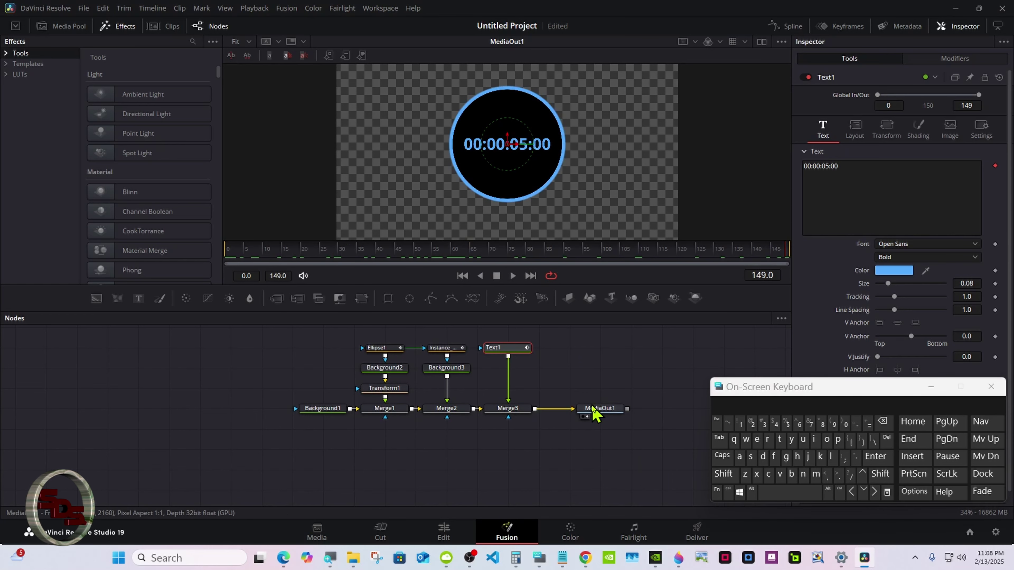
drag(593, 408, 643, 408)
click(521, 409)
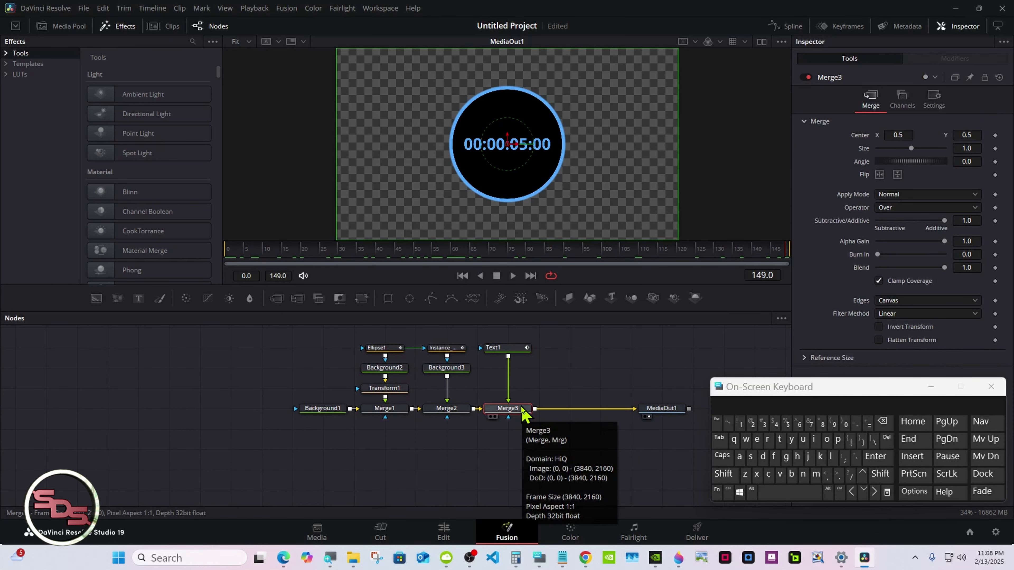
click(723, 473)
click(789, 493)
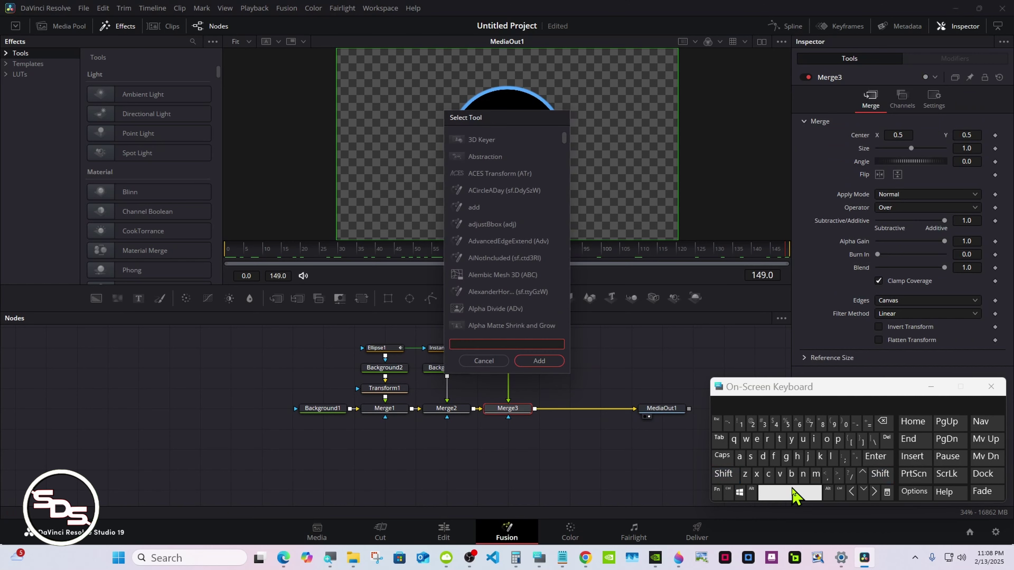
click(762, 456)
click(767, 439)
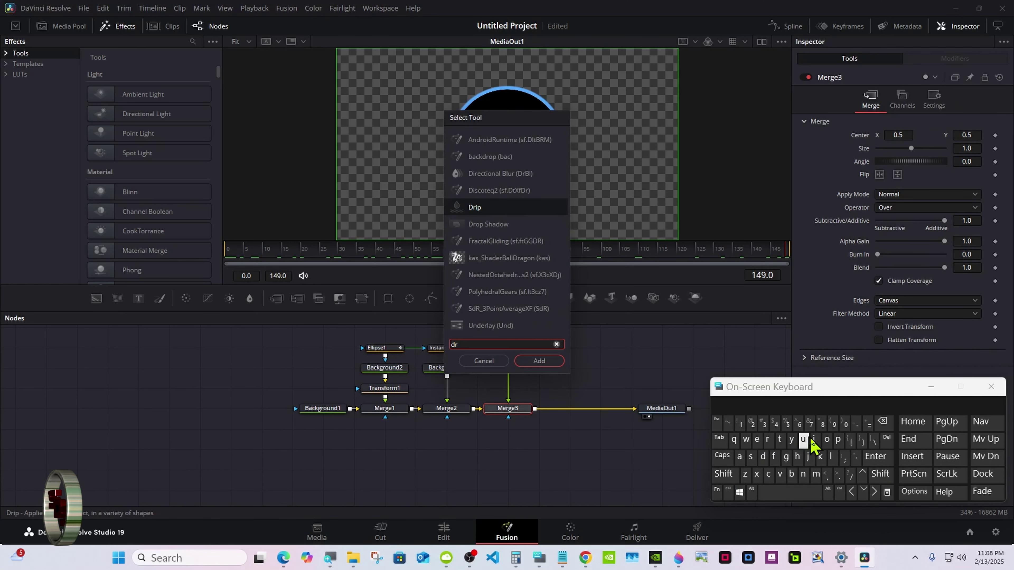
click(826, 438)
click(496, 174)
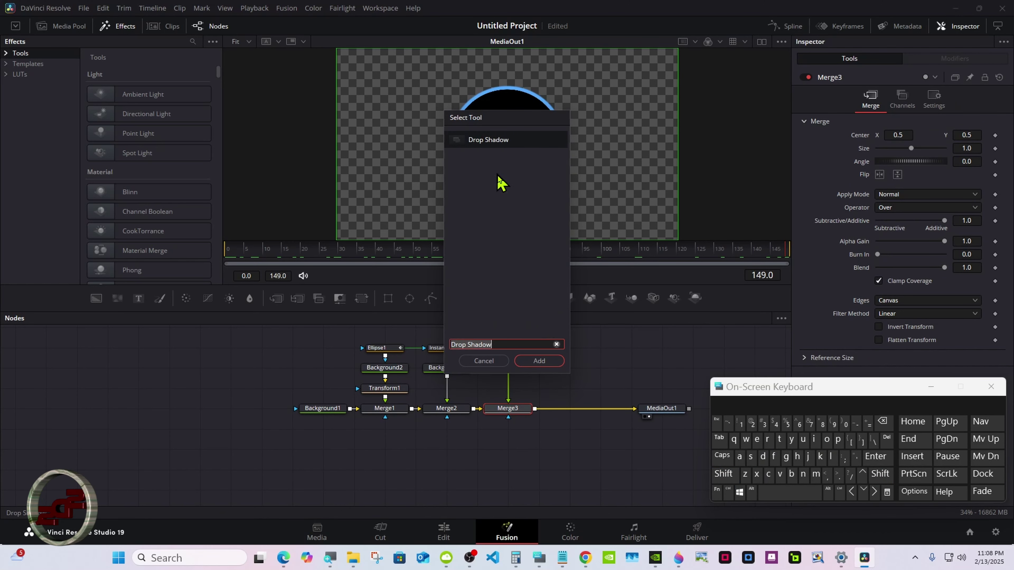
click(538, 361)
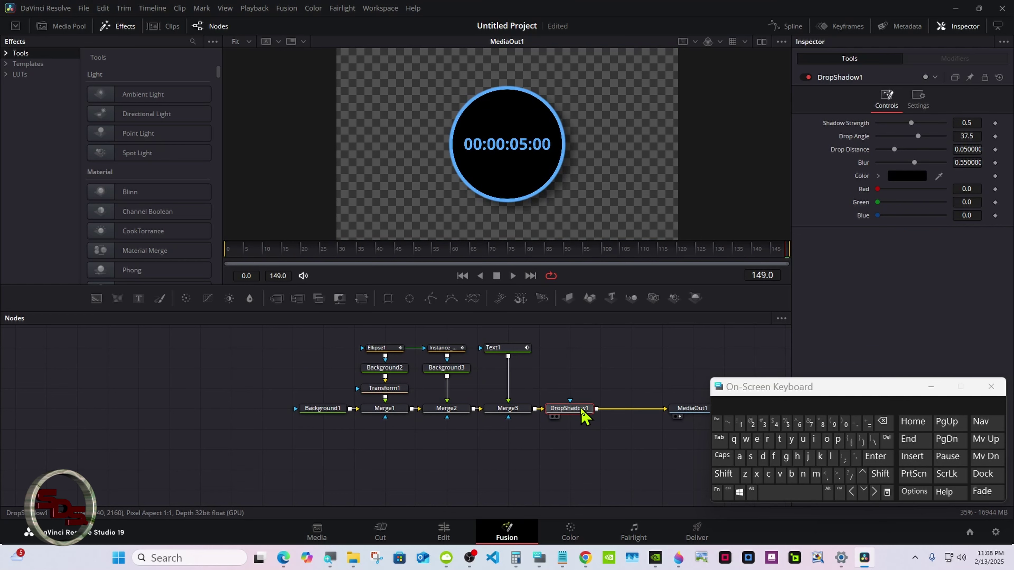
Insert a Transform node between DropShadow1 and MediaOut1 and rename it Group Controls.
click(365, 303)
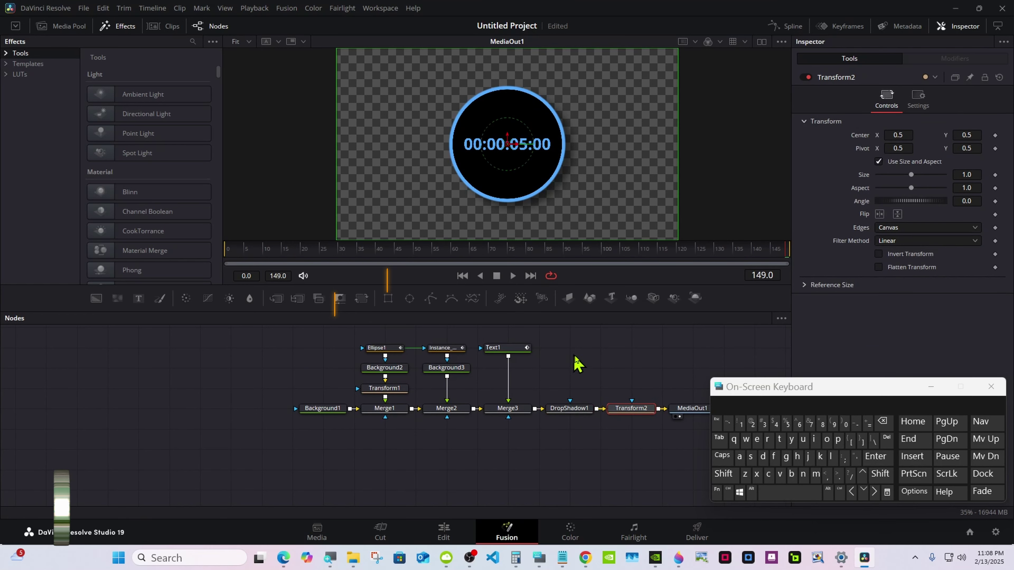
right_click(626, 412)
click(651, 308)
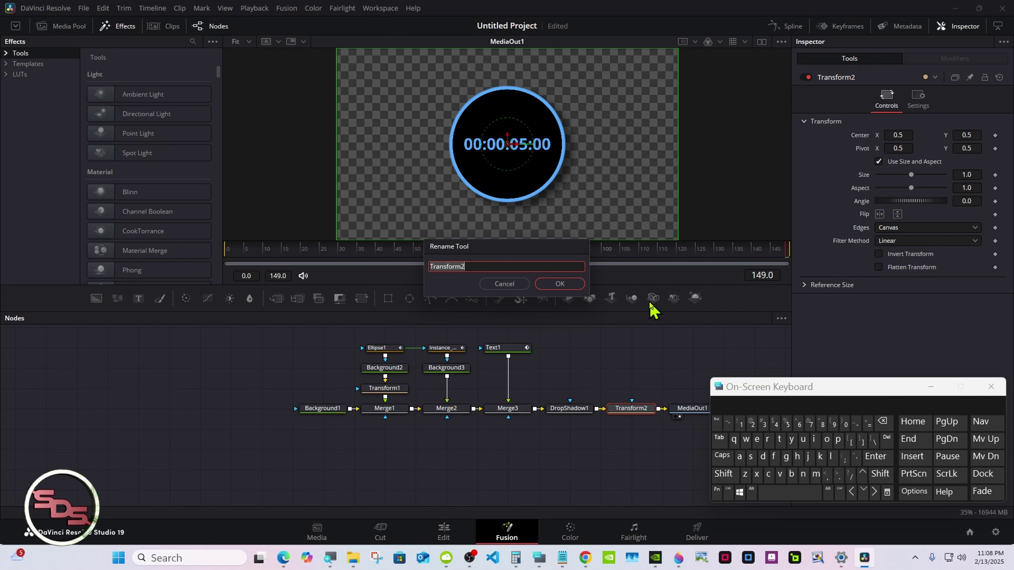
click(723, 474)
click(786, 456)
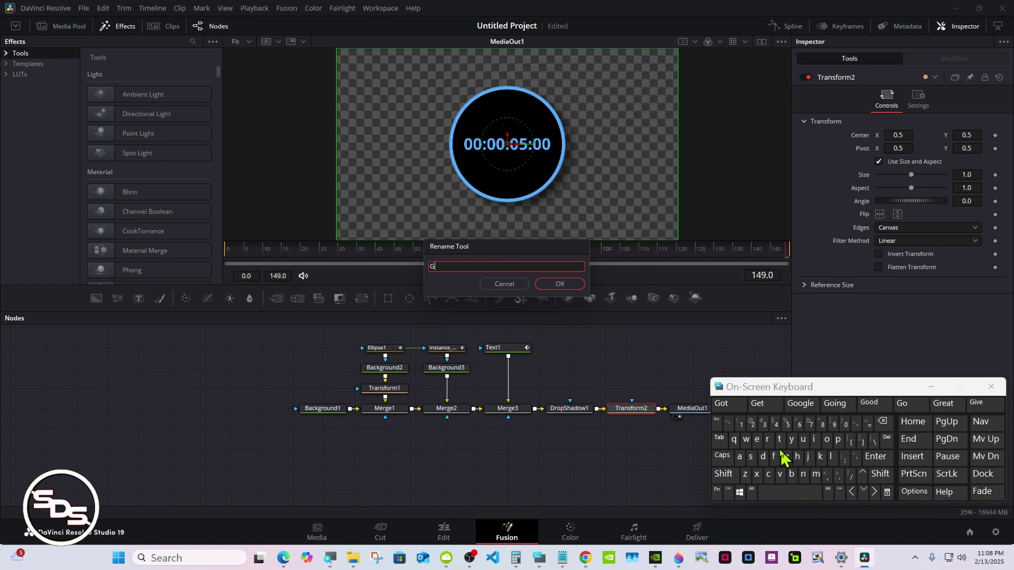
click(767, 438)
click(827, 438)
click(764, 403)
click(723, 474)
click(768, 474)
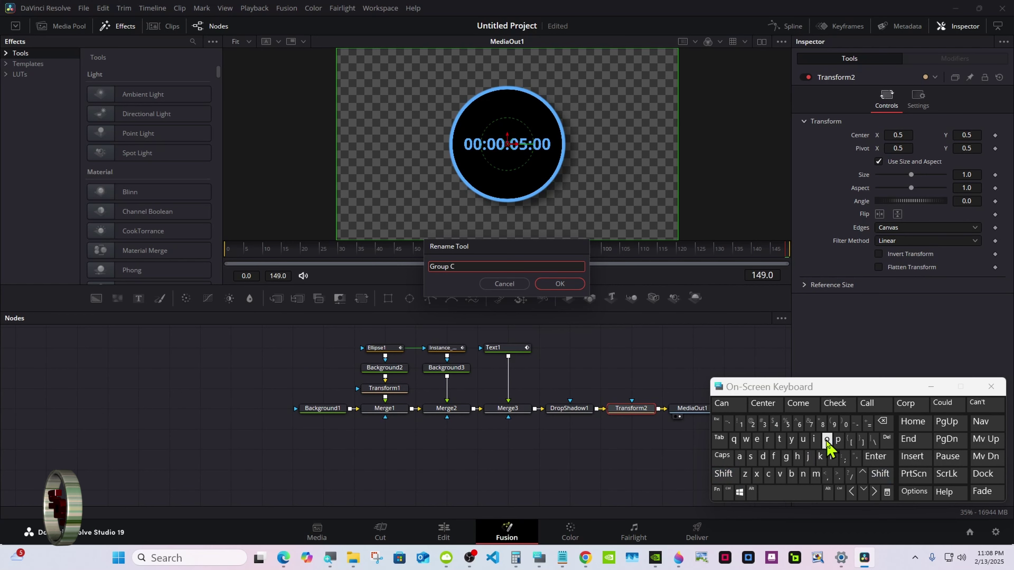
click(826, 439)
click(803, 474)
click(779, 438)
click(798, 403)
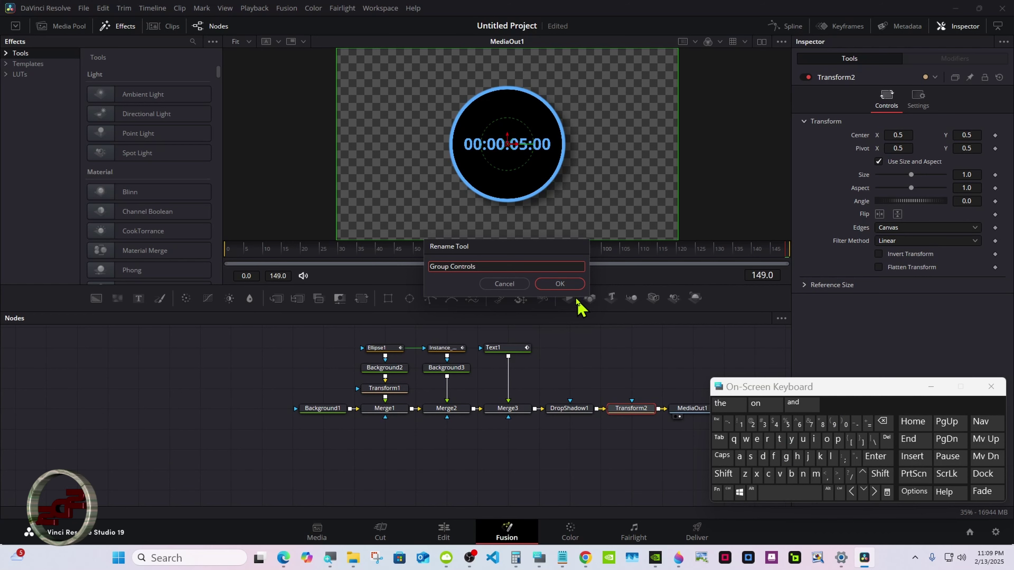
click(560, 284)
Rename the Ellipse1 node as Border Size.
click(385, 350)
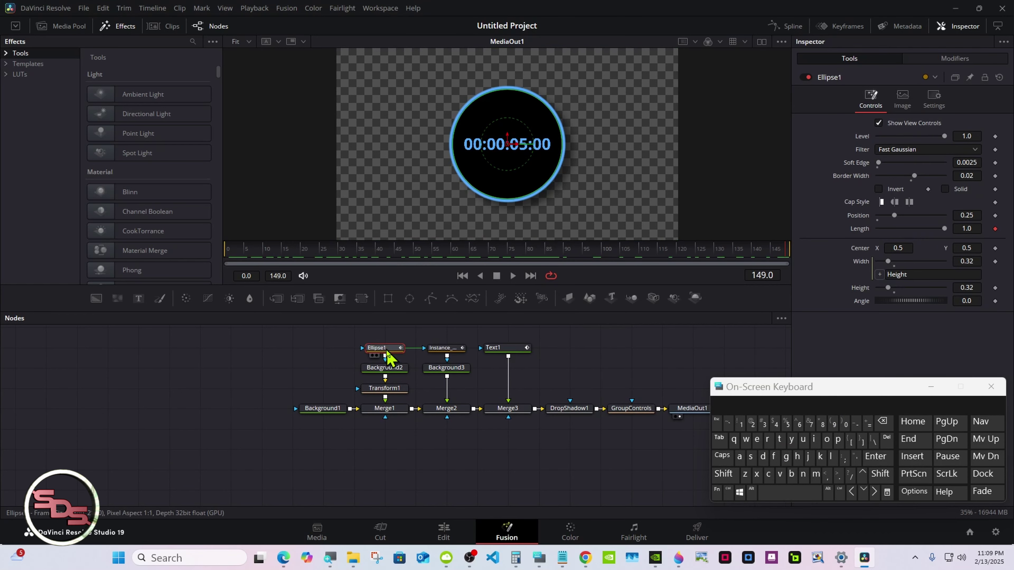
right_click(386, 355)
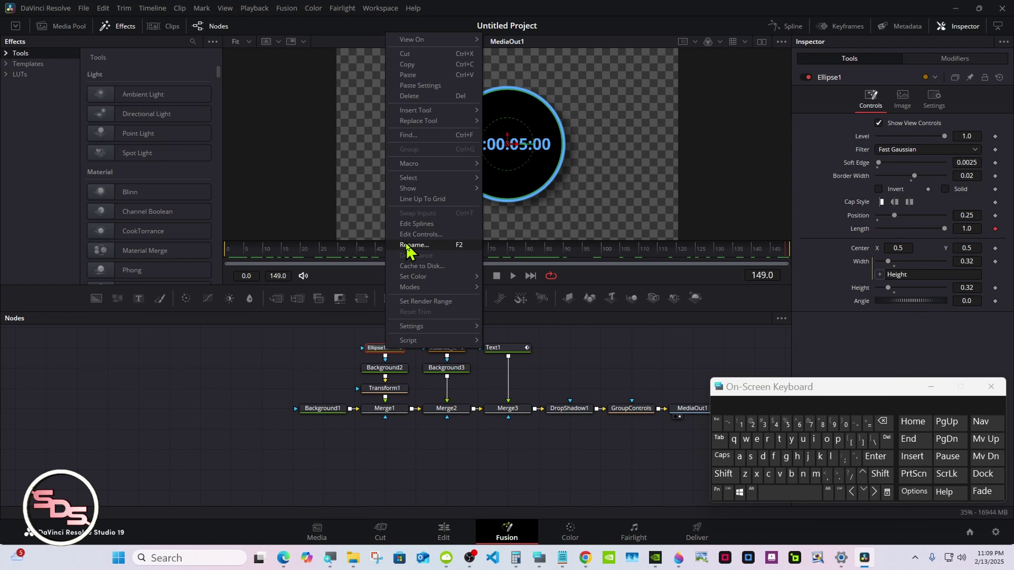
click(408, 251)
click(723, 474)
click(792, 474)
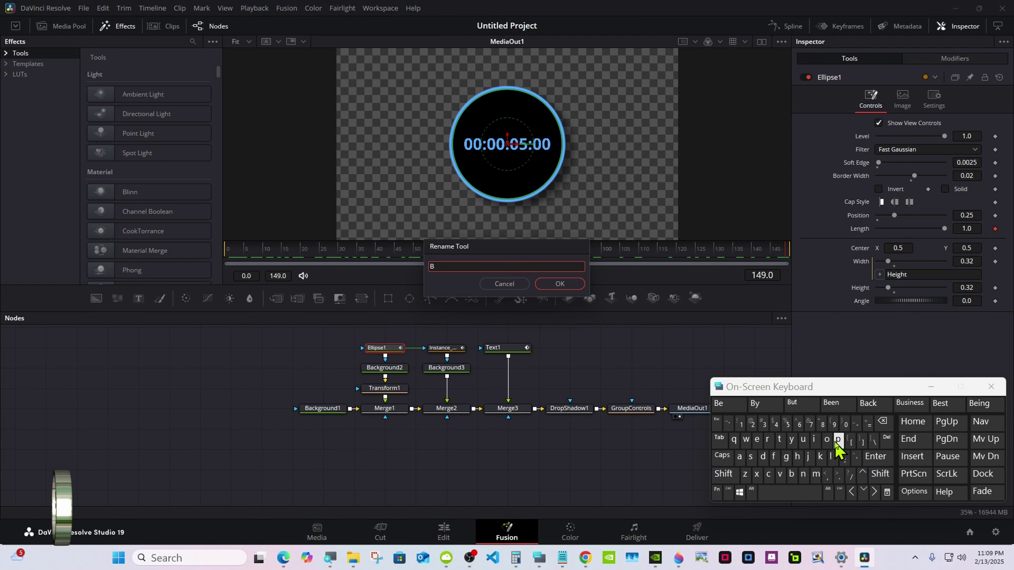
click(826, 438)
click(768, 439)
click(762, 457)
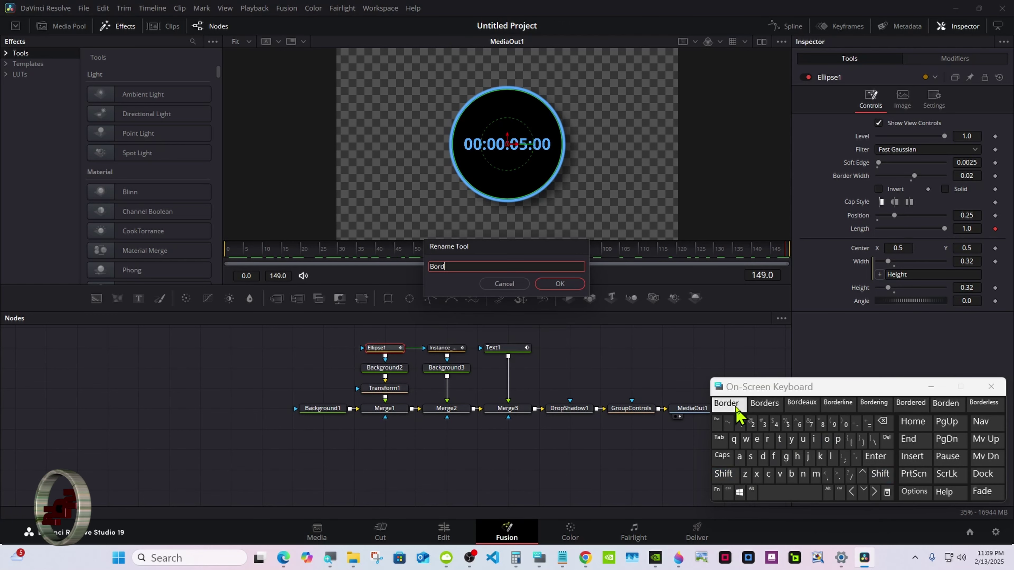
click(724, 403)
click(722, 474)
click(751, 457)
click(813, 439)
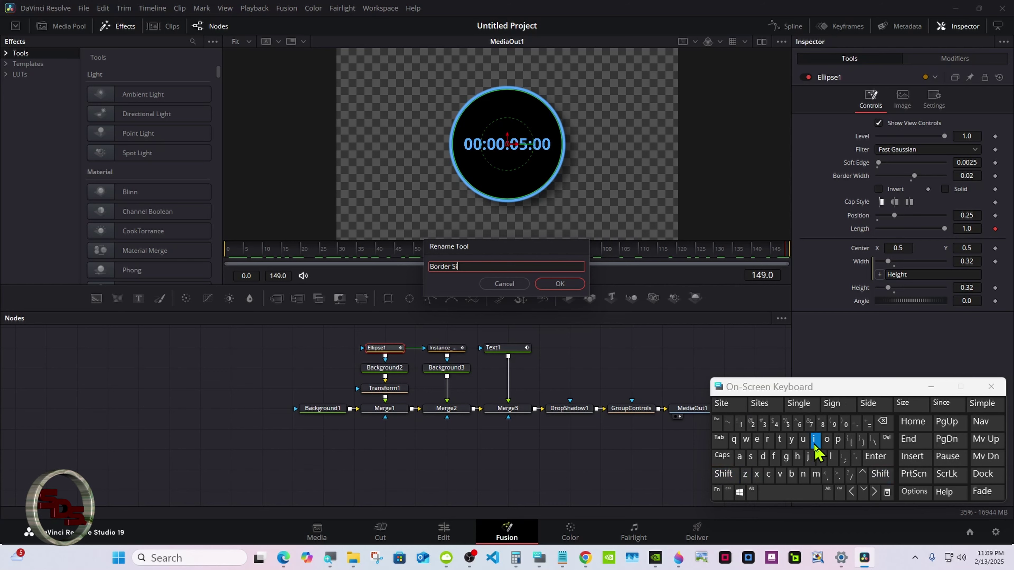
click(744, 474)
click(722, 403)
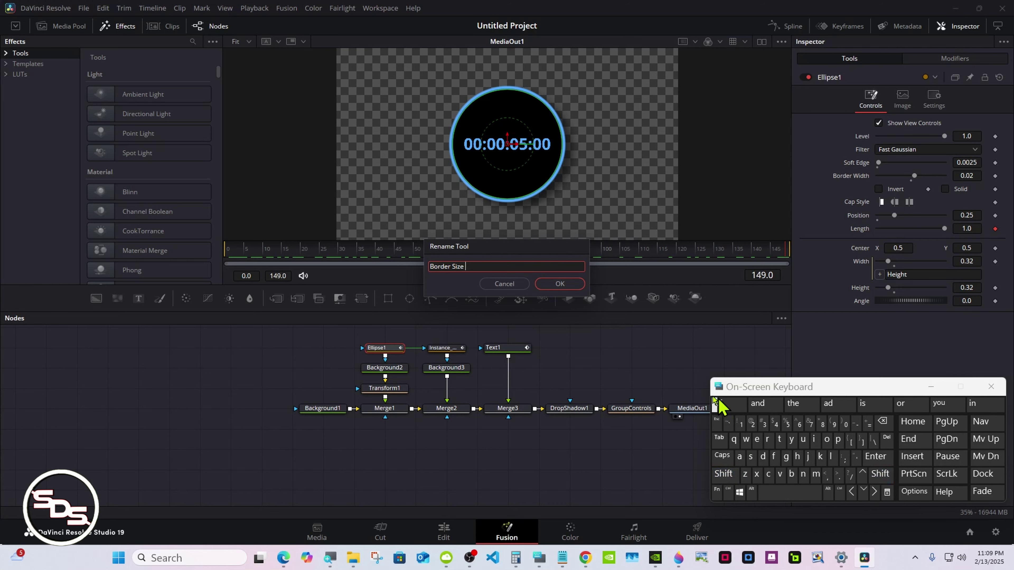
click(559, 283)
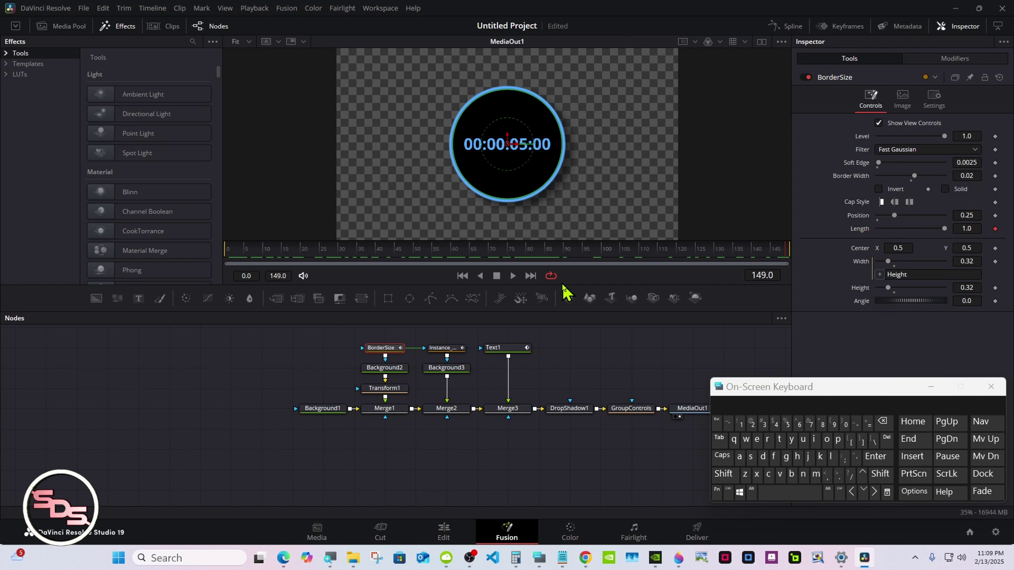
Rename the Background3 node behind the timer as Back Color.
click(447, 373)
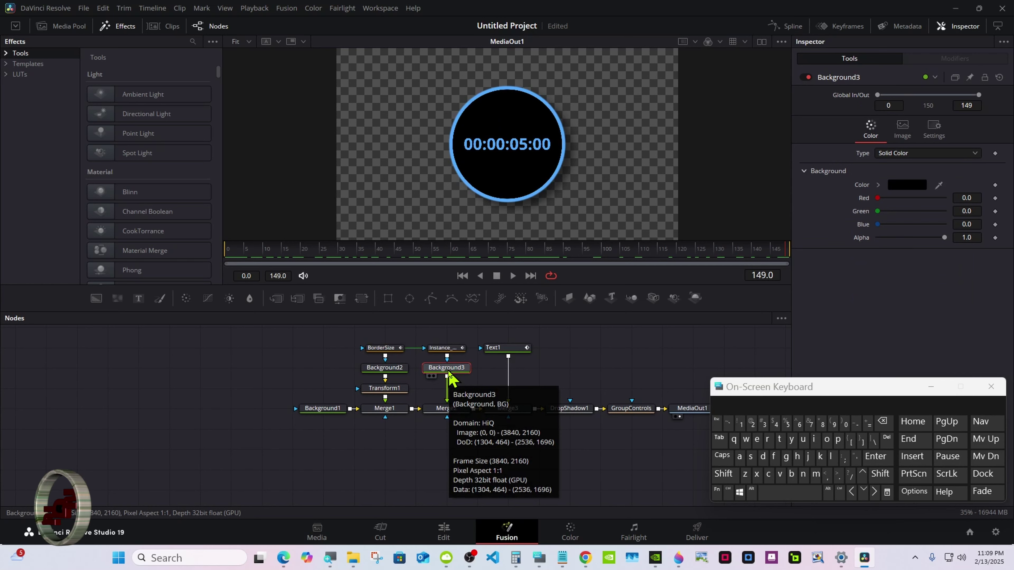
right_click(449, 377)
click(480, 285)
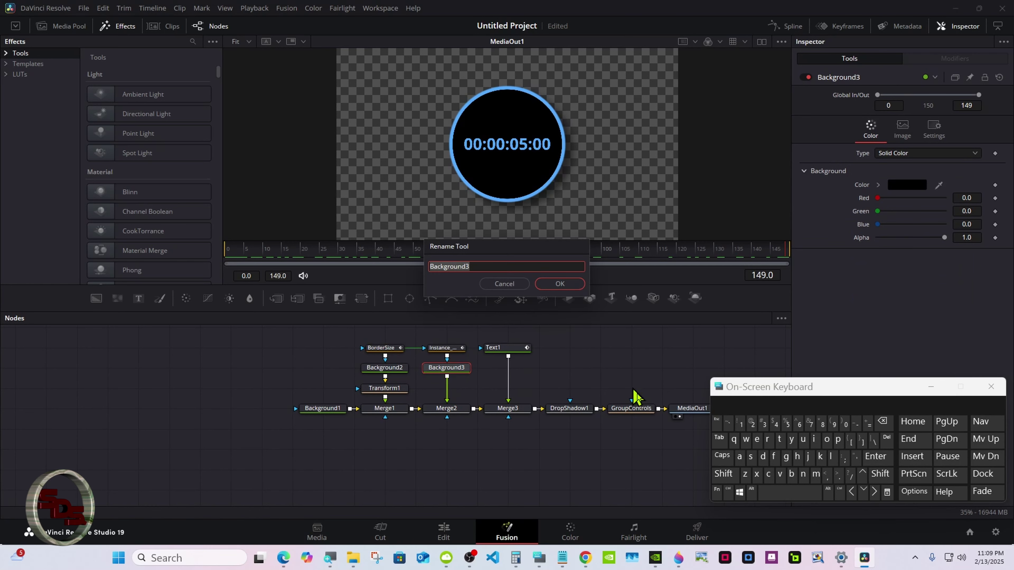
text(Bac)
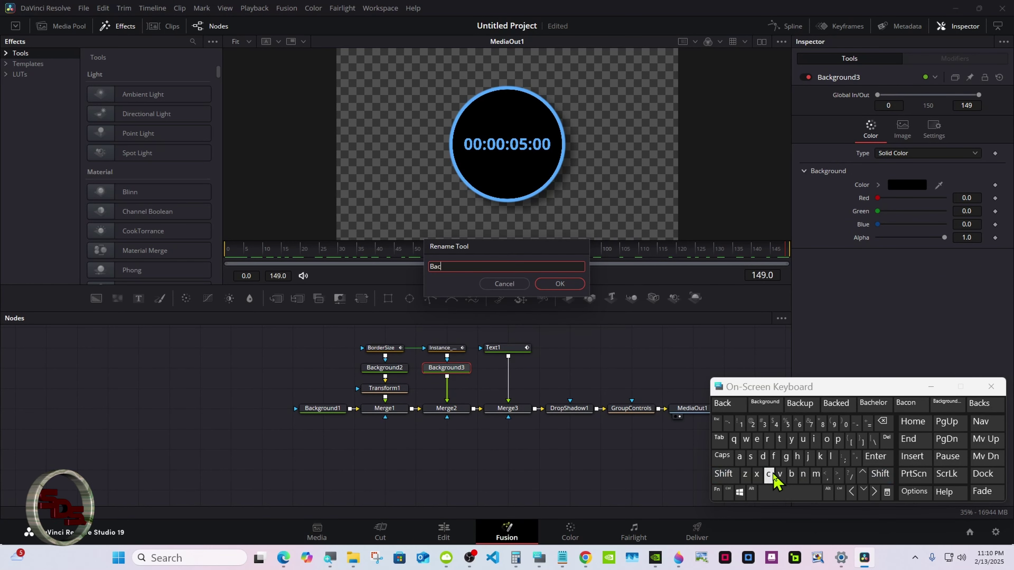
click(723, 403)
click(723, 473)
click(768, 475)
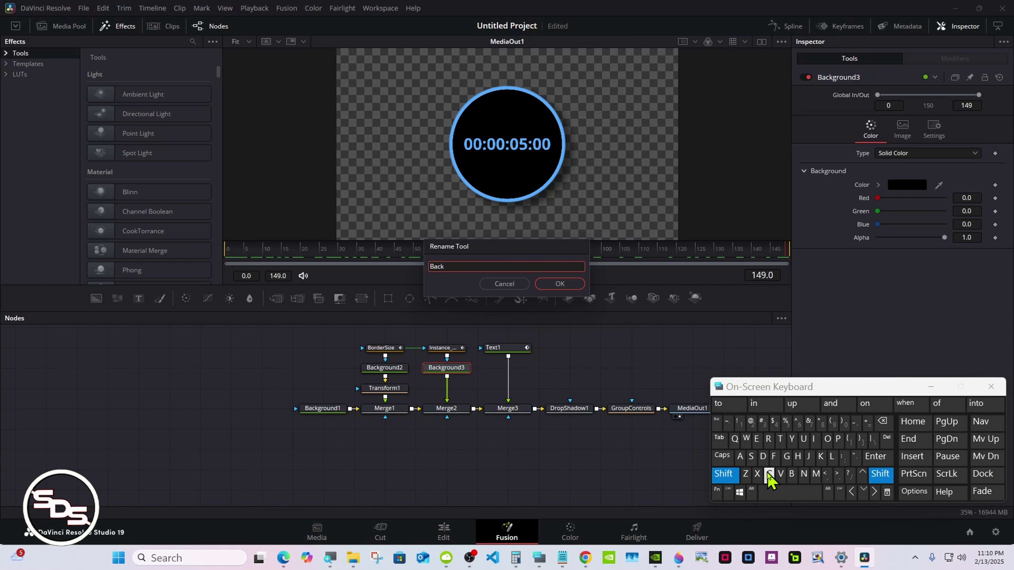
click(827, 438)
click(831, 457)
click(722, 404)
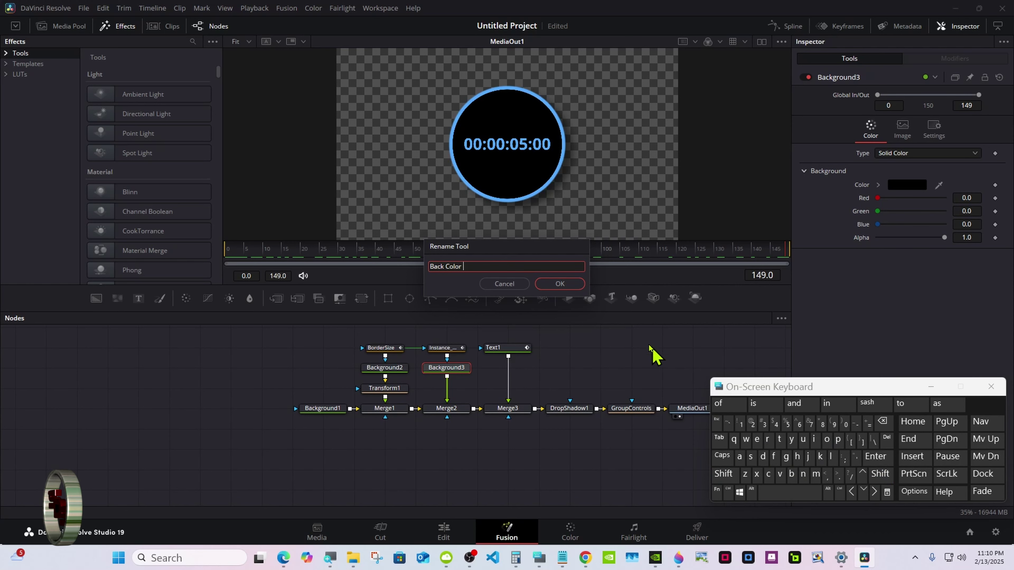
click(566, 283)
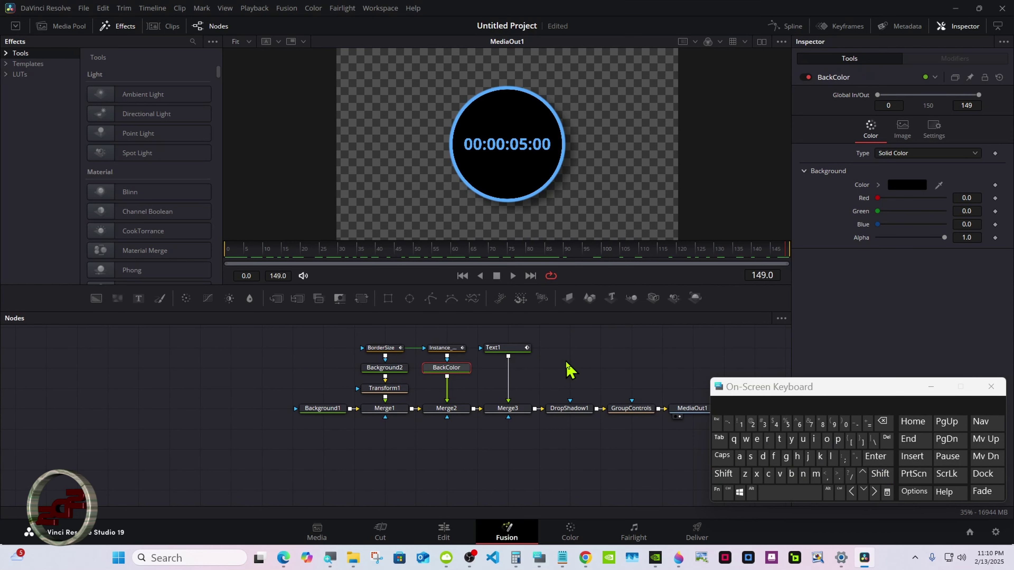
Starting from BackColor, add Text1, BorderSize, GroupControls and DropShadow1 to the selection in that order, and then all remaining nodes.
drag(736, 387, 785, 341)
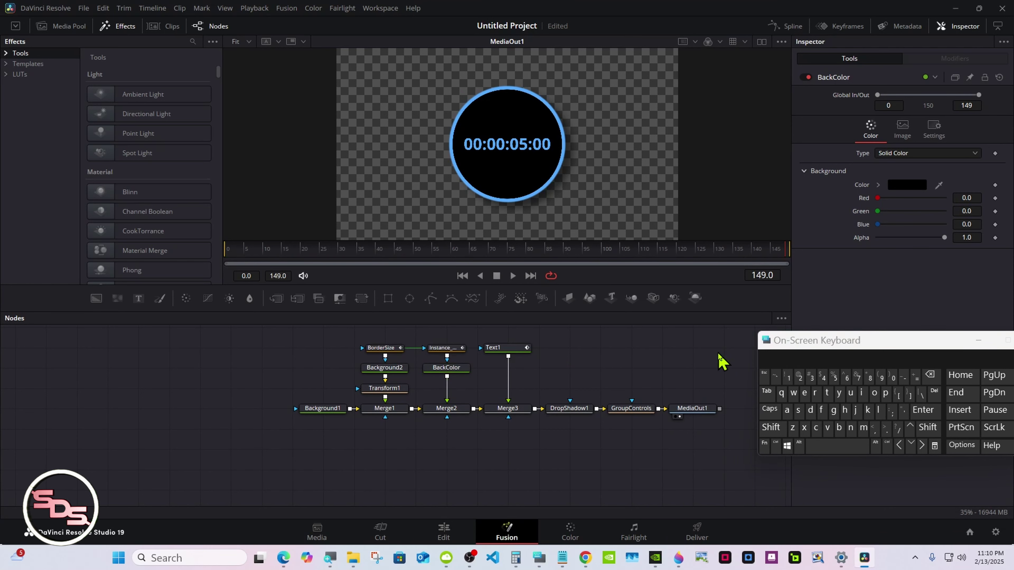
click(776, 445)
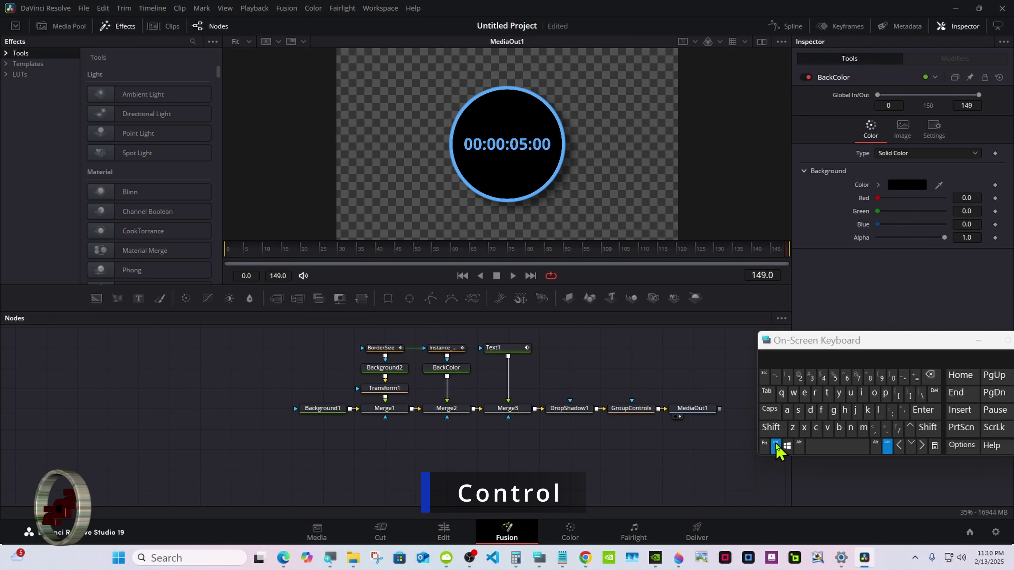
ctrl+click(504, 348)
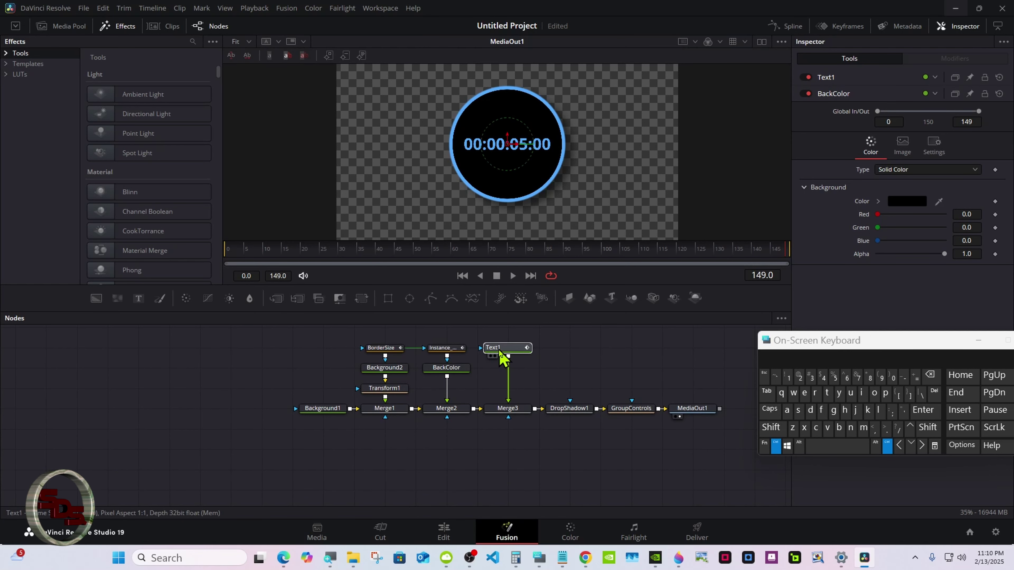
ctrl+click(382, 349)
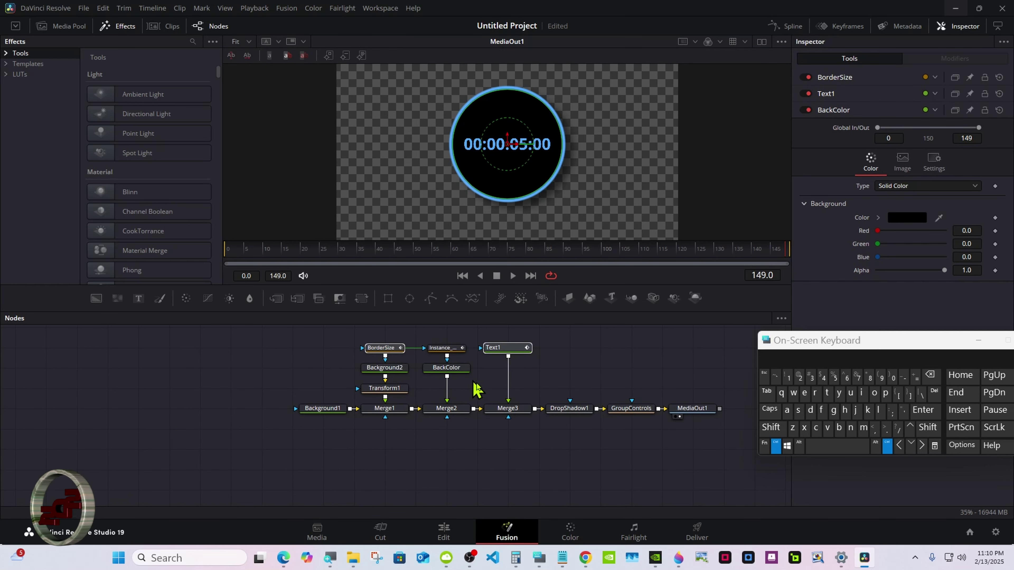
ctrl+click(621, 411)
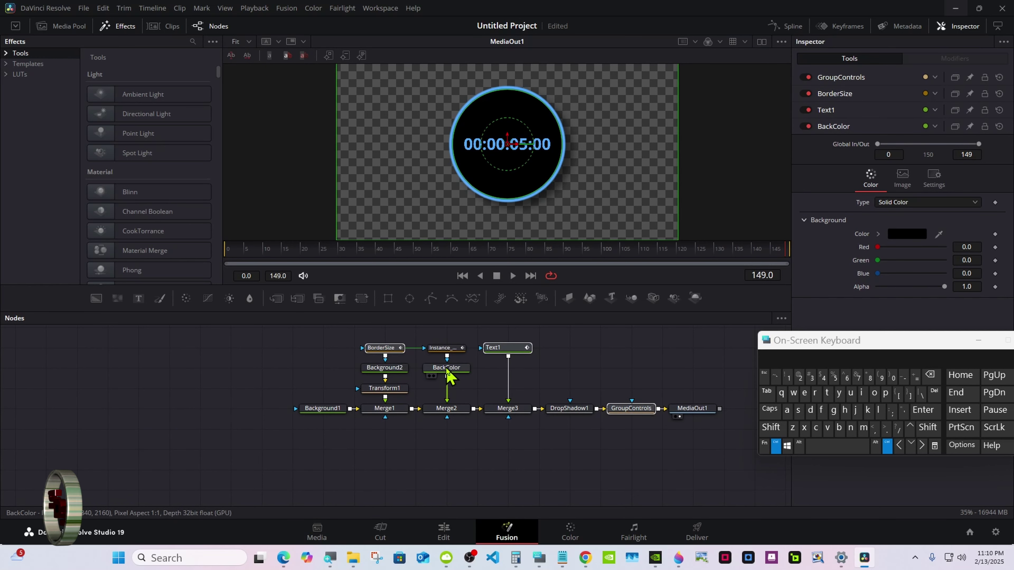
ctrl+click(569, 409)
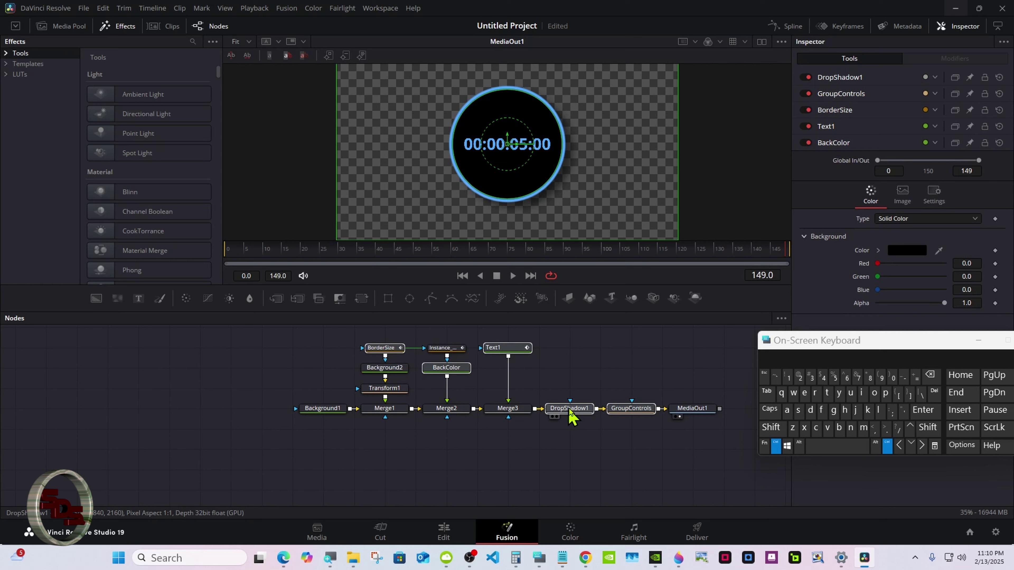
click(786, 410)
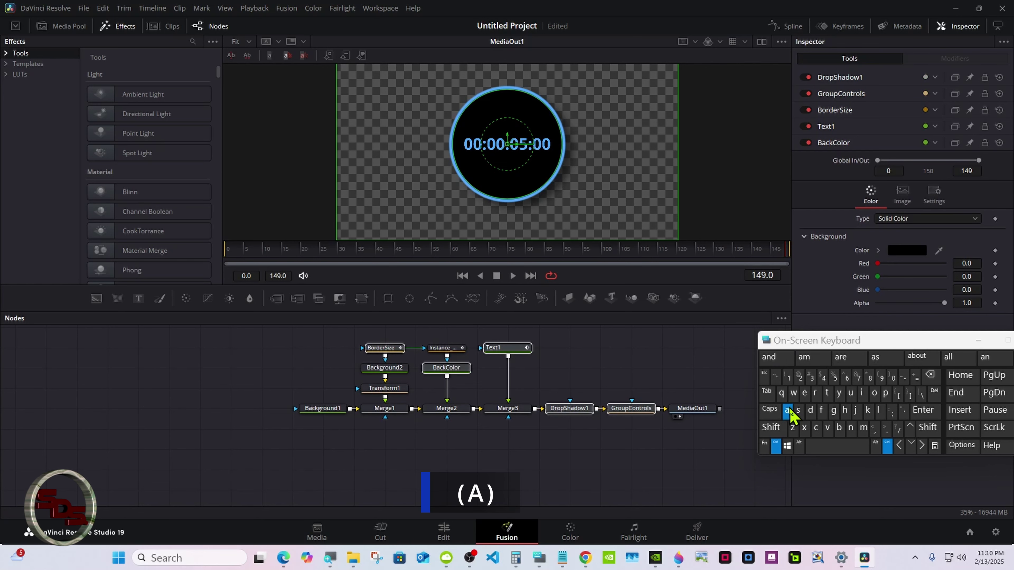
click(775, 447)
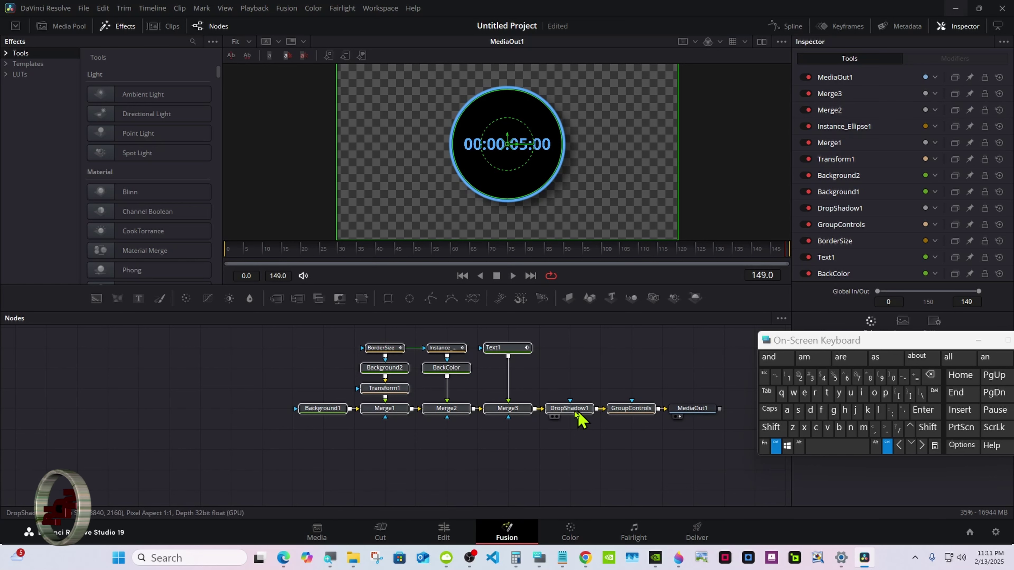
Create a macro from the selected nodes.
click(518, 413)
right_click(518, 414)
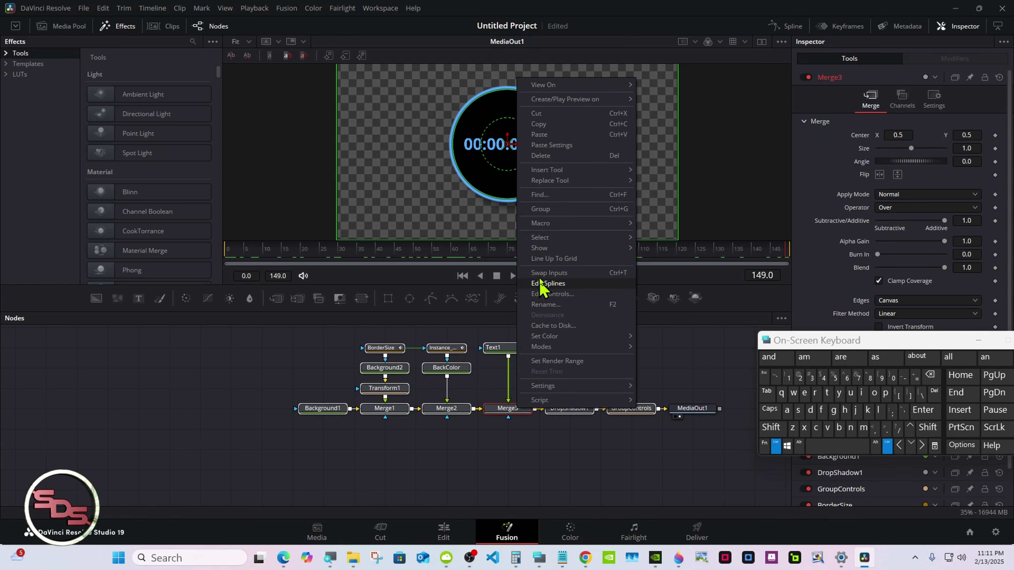
mouse_move(561, 230)
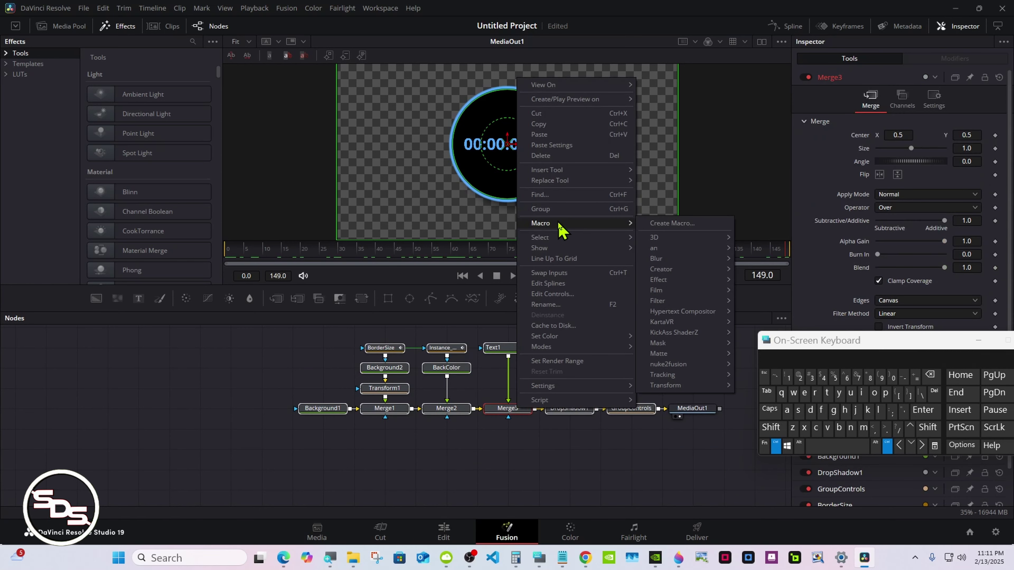
click(667, 223)
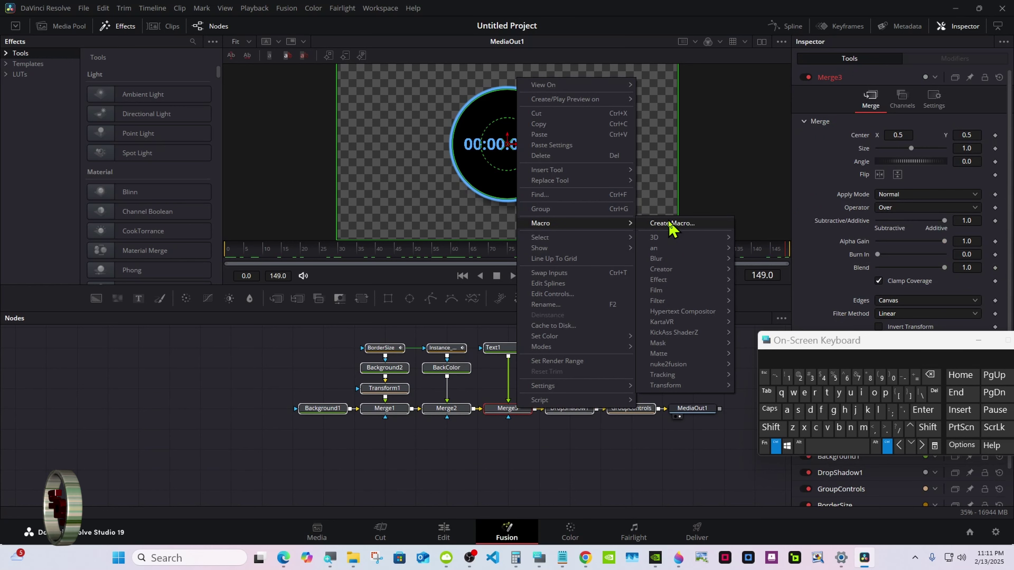
Name the new macro Progress Timer Tutorial, arranging the macro editor and on-screen keyboard for access.
drag(199, 68, 559, 85)
drag(803, 342, 715, 287)
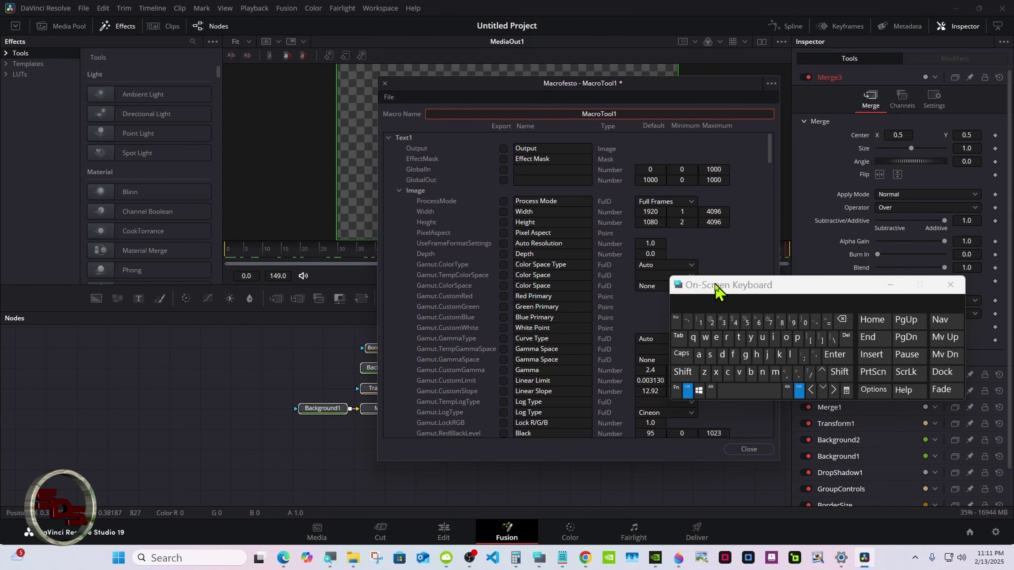
click(698, 354)
click(841, 320)
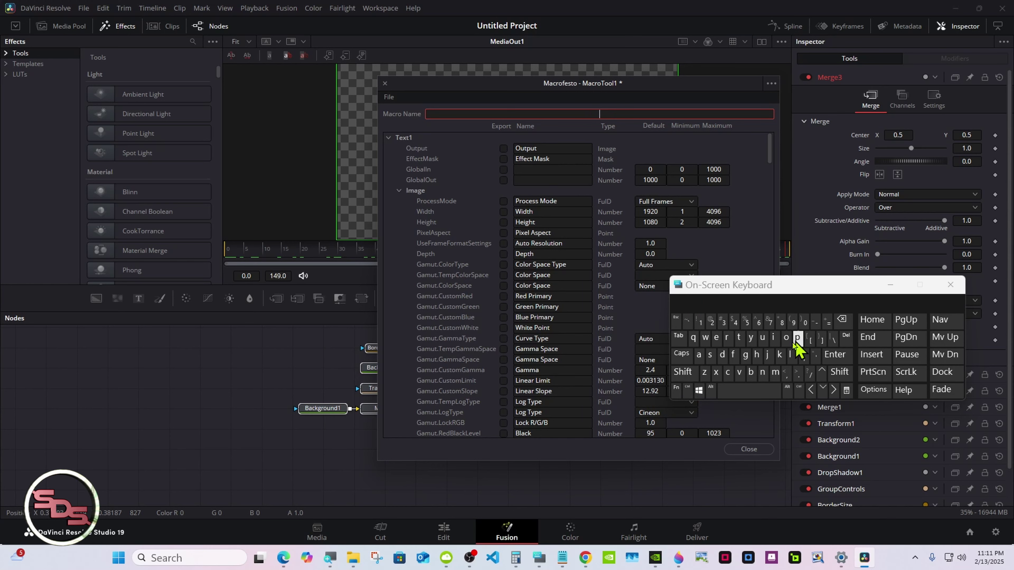
click(682, 371)
click(797, 337)
click(727, 337)
click(786, 336)
click(745, 354)
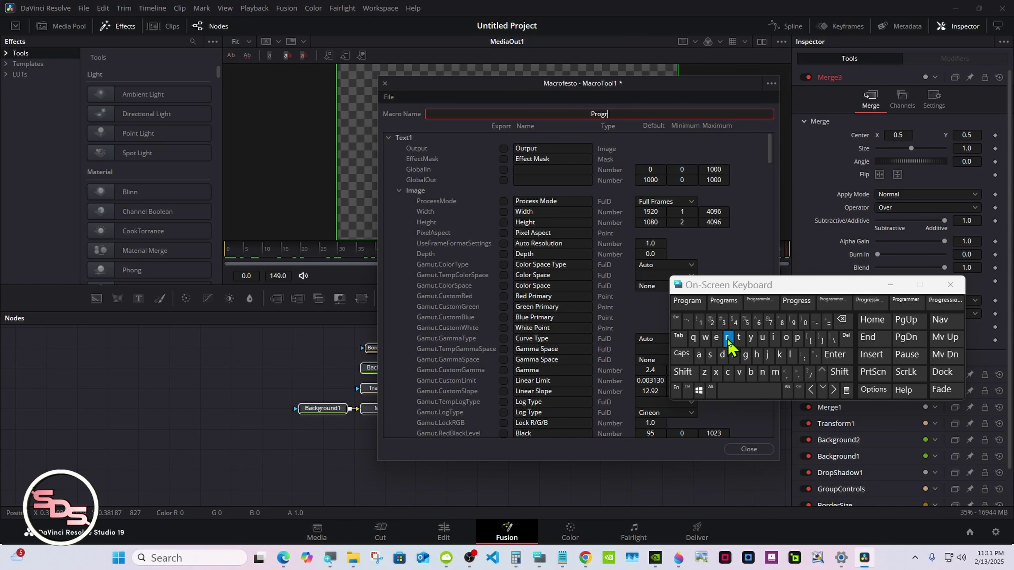
click(727, 336)
click(715, 337)
click(686, 301)
click(682, 371)
click(739, 337)
click(773, 337)
click(774, 371)
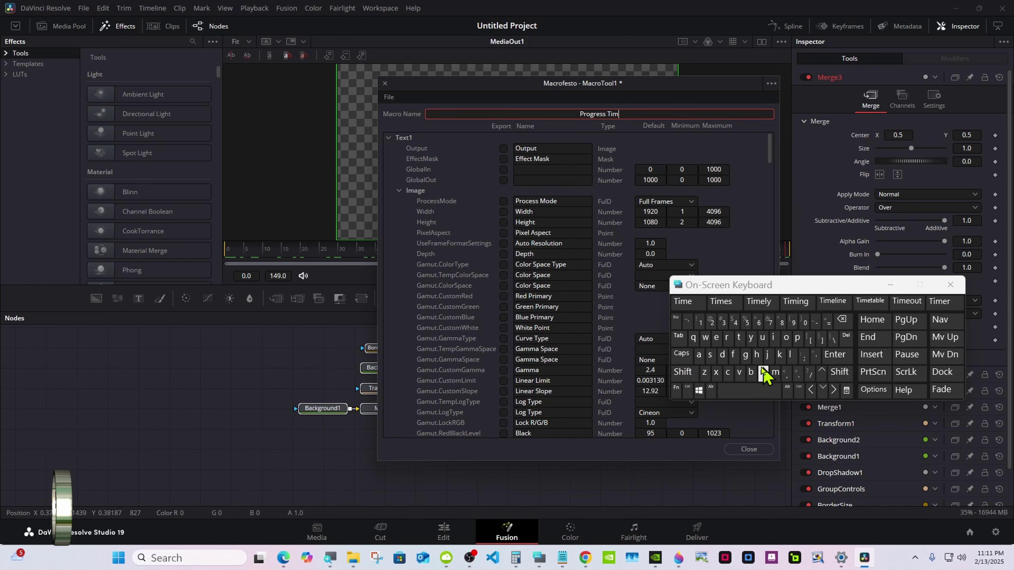
click(716, 336)
click(866, 301)
click(682, 371)
click(738, 337)
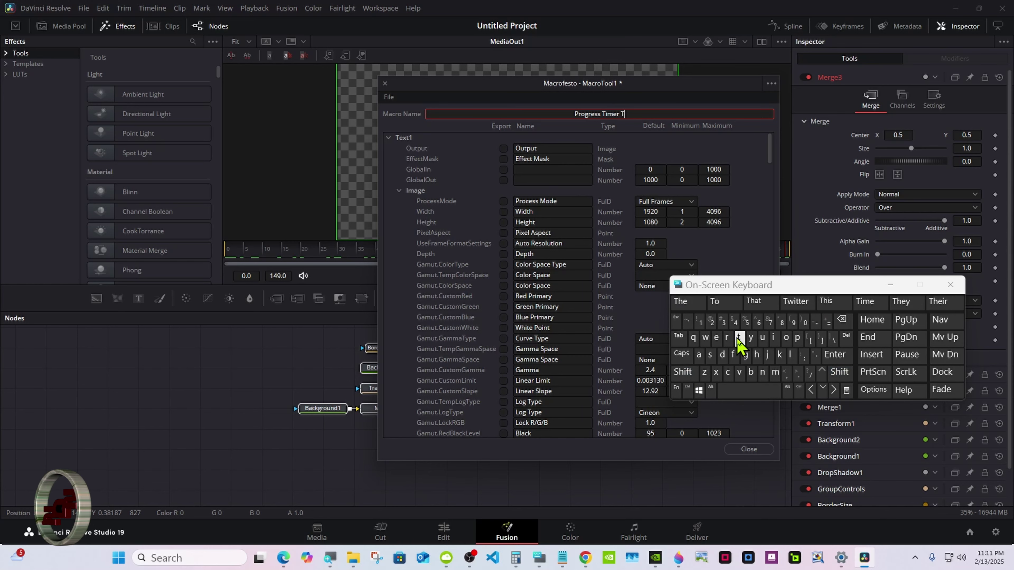
click(762, 336)
click(739, 338)
click(685, 302)
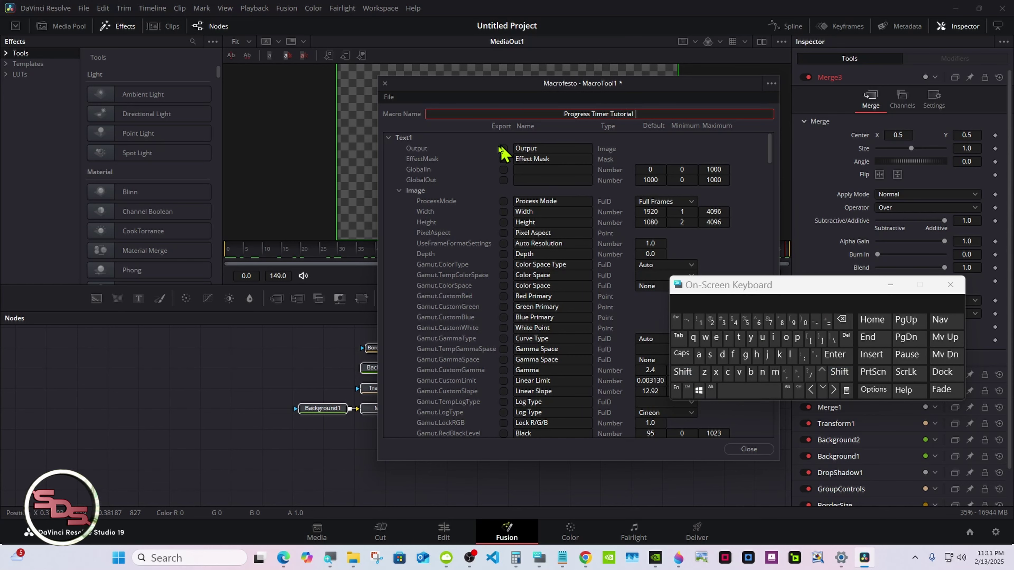
Expose Text1's red, green, blue and alpha color values plus Size and Tracking in the macro, naming the red control Text Color.
click(398, 191)
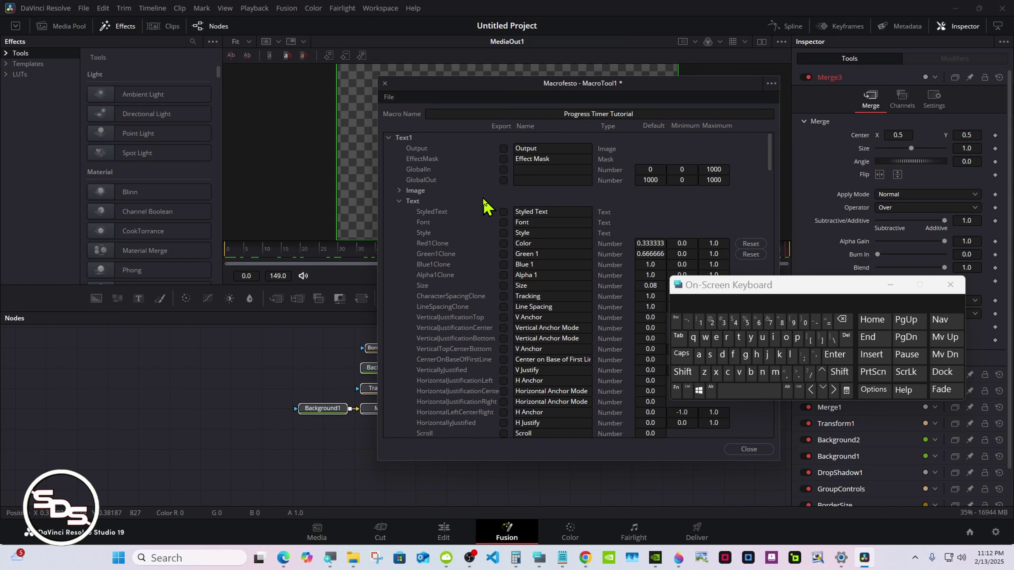
click(515, 243)
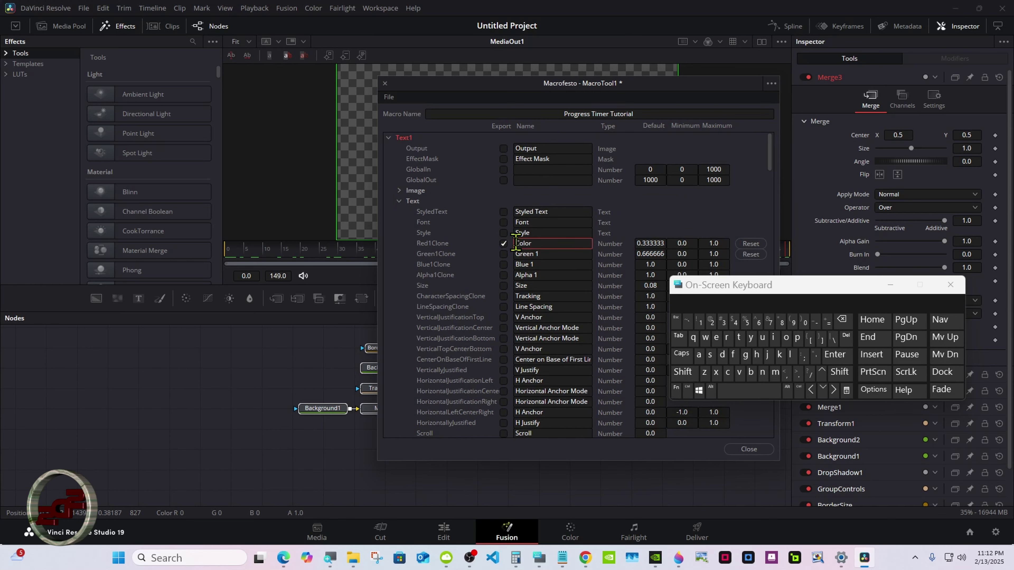
click(682, 372)
click(739, 338)
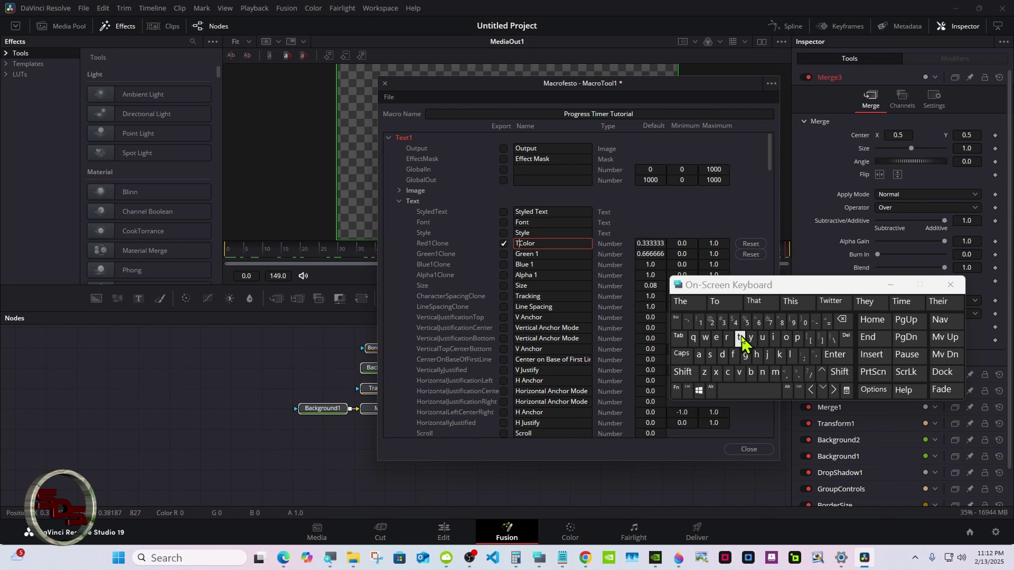
click(716, 337)
click(715, 371)
click(683, 301)
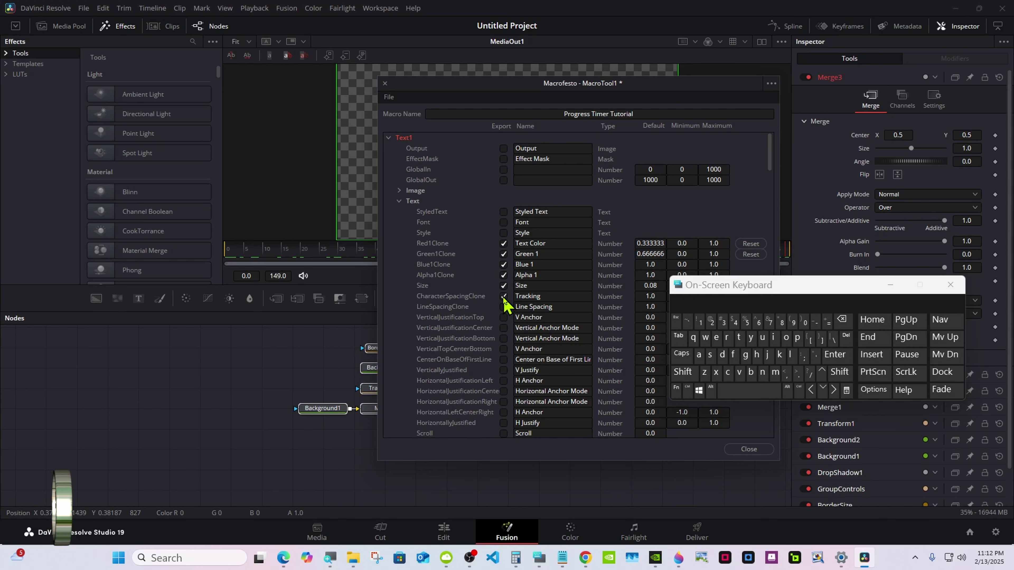
click(400, 202)
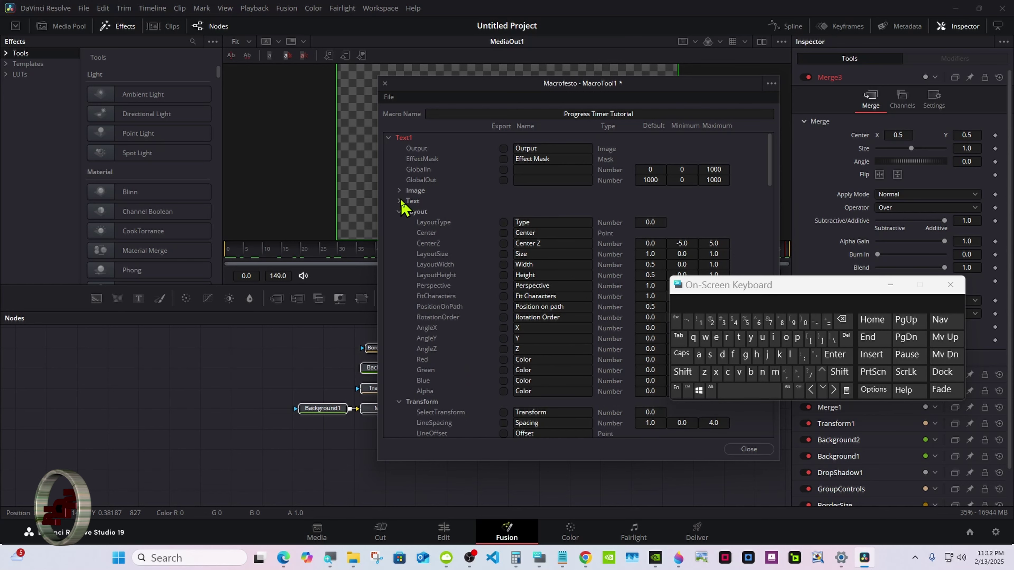
Expose Text1's layout Center in the macro and name it Text Center.
click(503, 233)
click(516, 232)
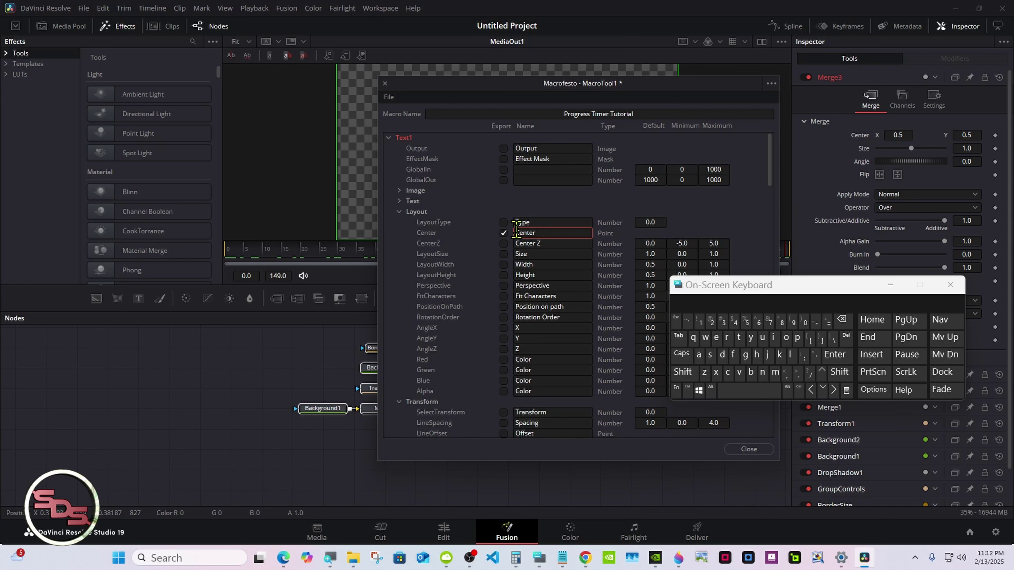
click(682, 371)
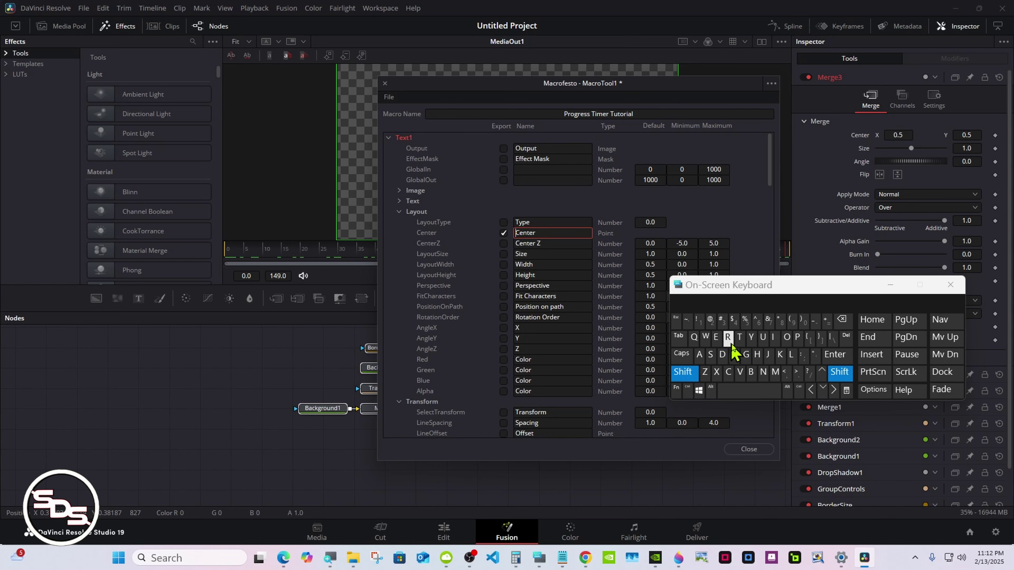
click(738, 336)
click(716, 337)
click(718, 301)
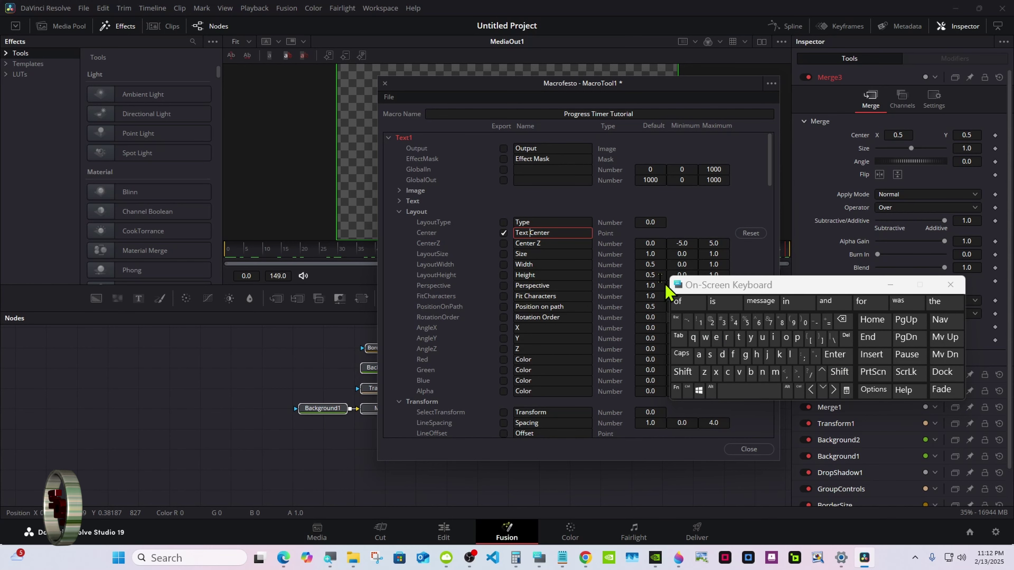
click(553, 198)
click(401, 213)
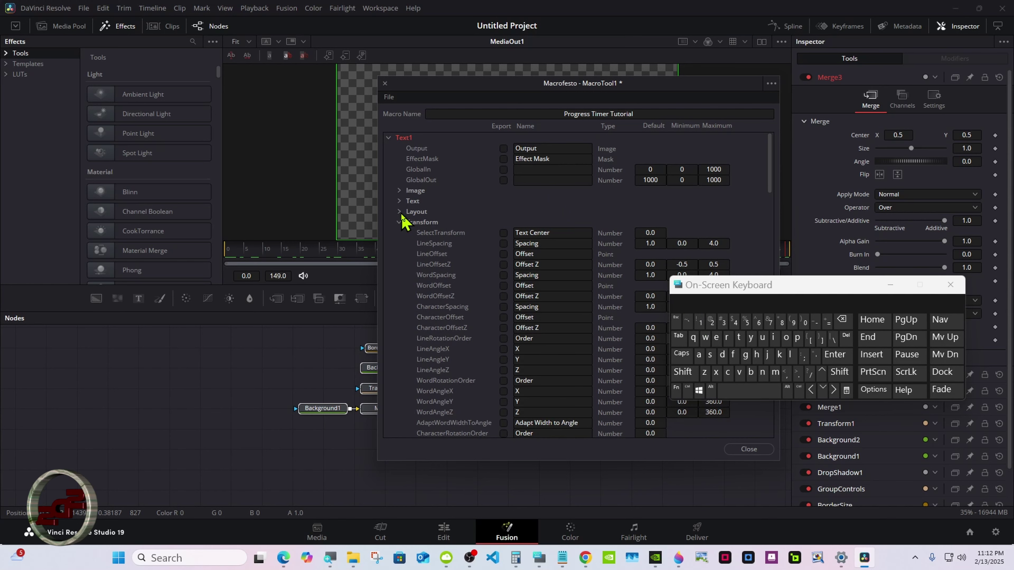
Expose TimeCode1's Hrs, Mins, Secs, Frms and Flds controls in the macro.
click(388, 137)
click(389, 148)
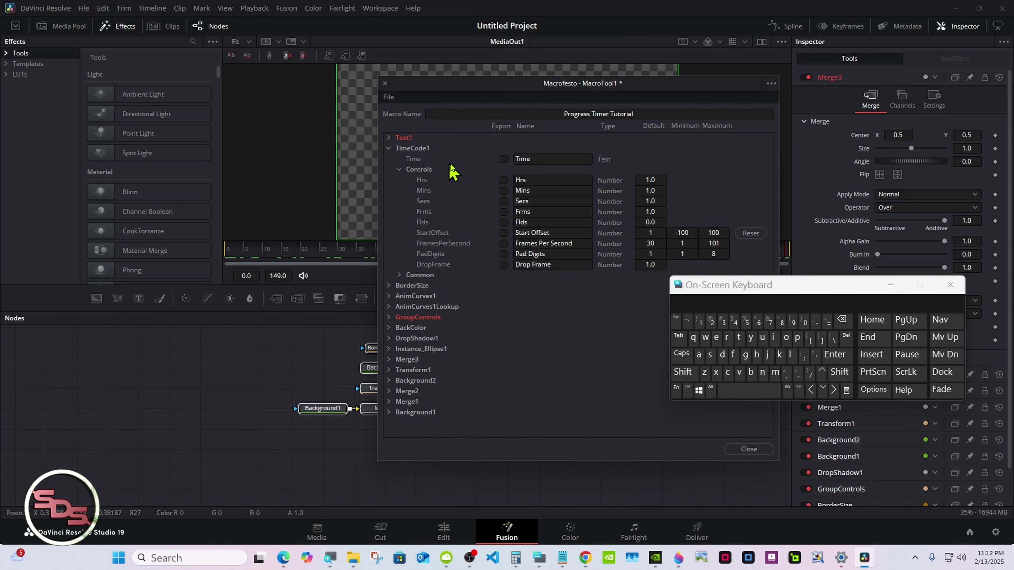
click(503, 180)
click(503, 191)
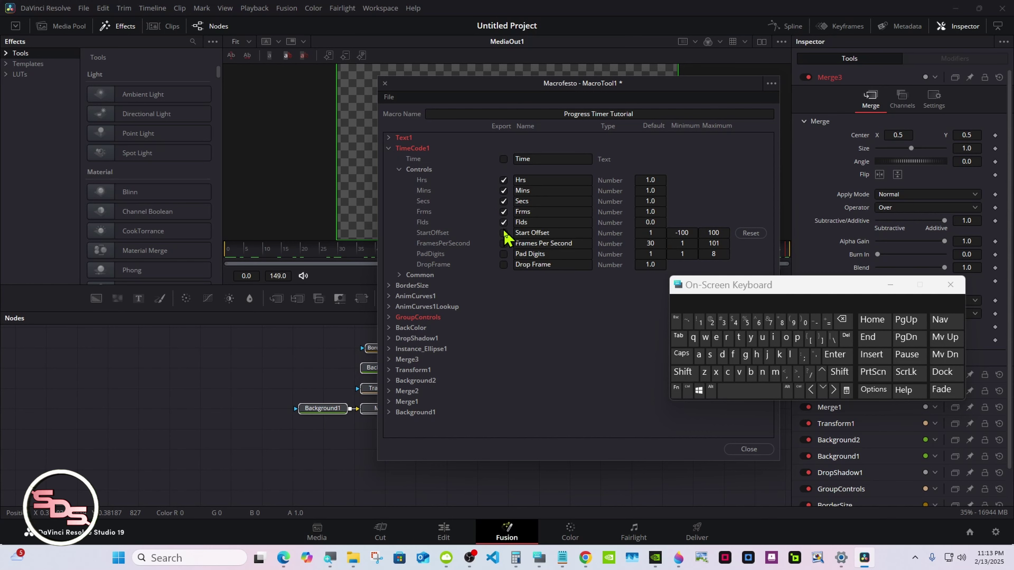
Consult Text1's Time Code modifier settings and remove TimeCode1's Frms and Flds from the macro's exposed controls.
drag(455, 84, 582, 132)
click(510, 352)
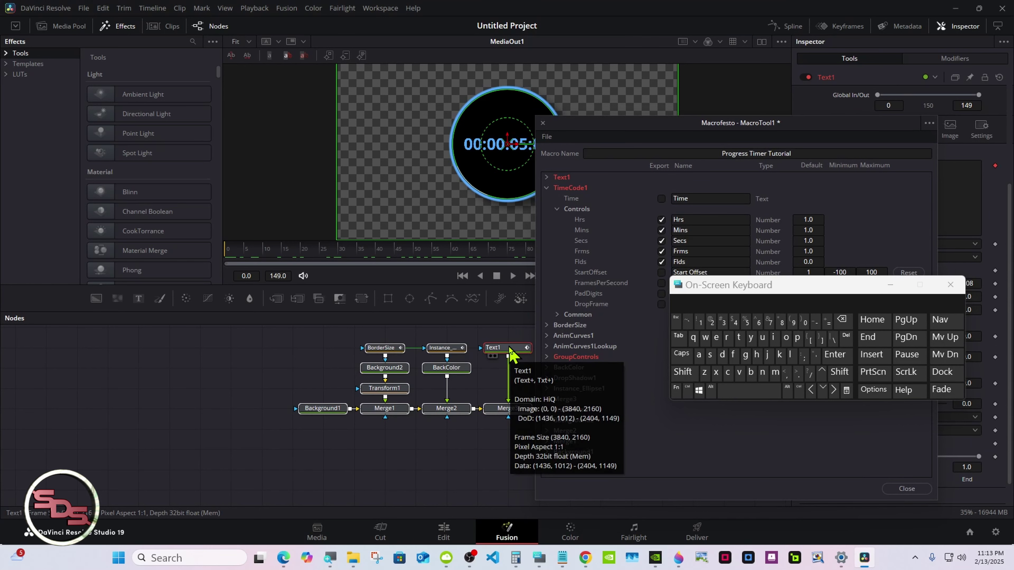
drag(620, 129, 495, 111)
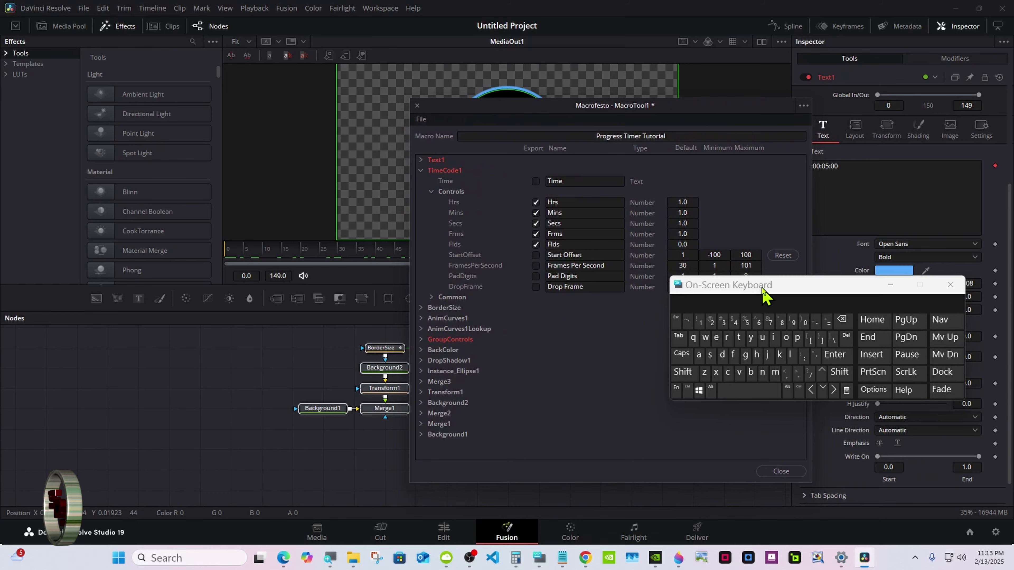
drag(763, 296, 639, 341)
click(953, 59)
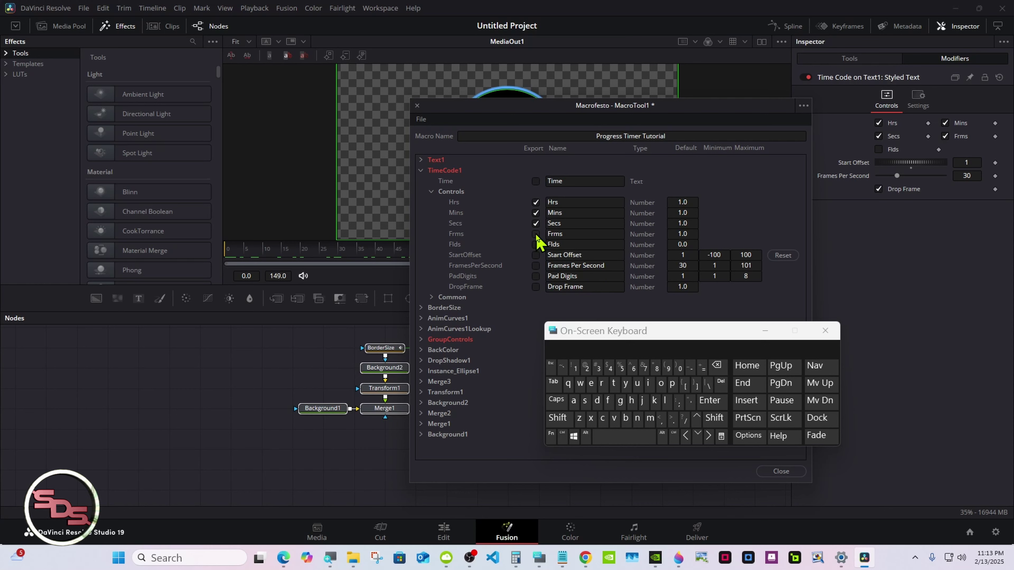
drag(582, 329, 688, 328)
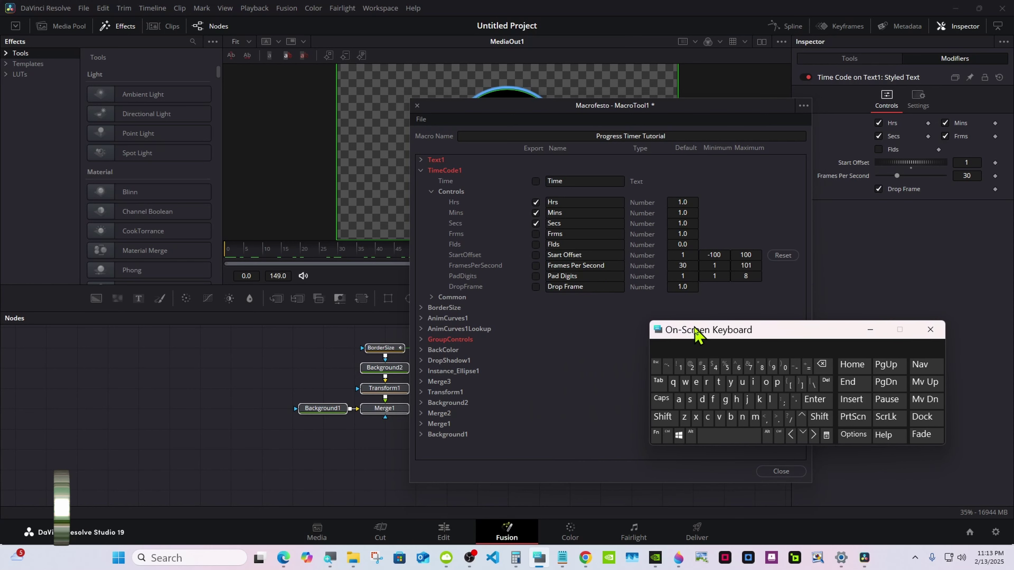
click(431, 192)
click(421, 171)
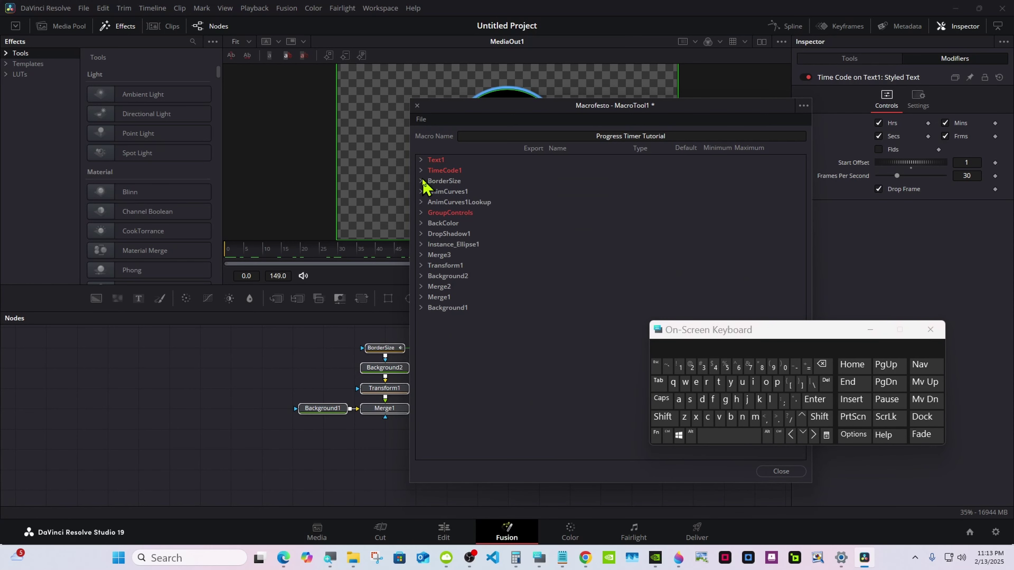
Expose BorderSize's Soft Edge and Border Width controls in the macro.
click(421, 181)
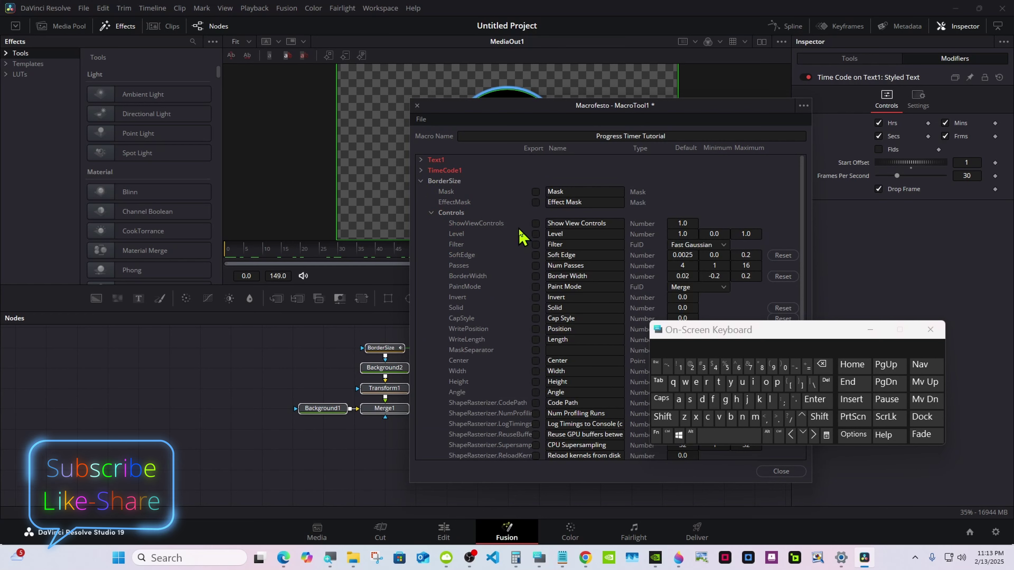
click(536, 255)
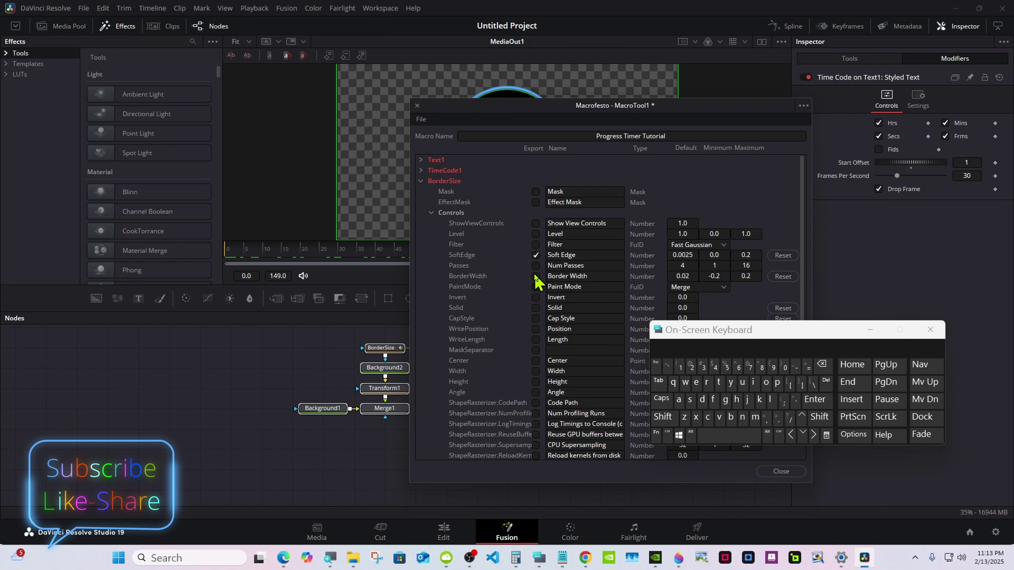
click(536, 276)
Expose BorderSize's Height in the macro and name it Border Size.
drag(687, 330, 799, 314)
click(535, 382)
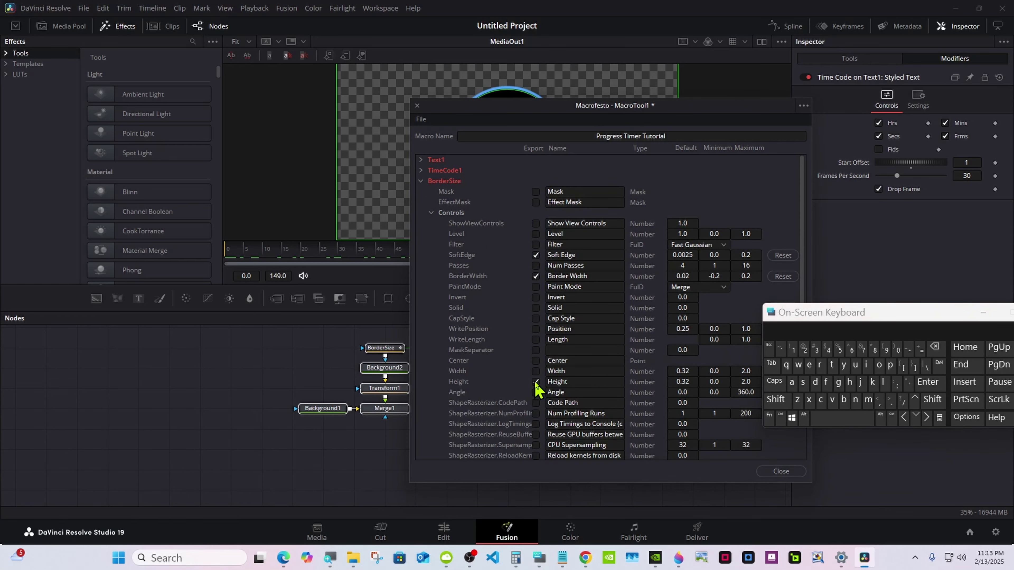
click(578, 382)
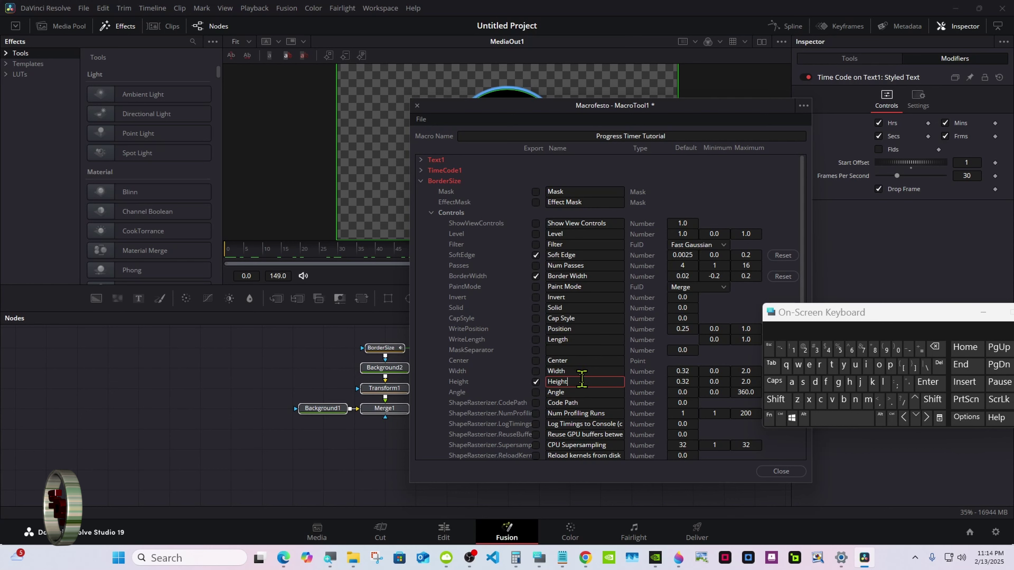
click(934, 347)
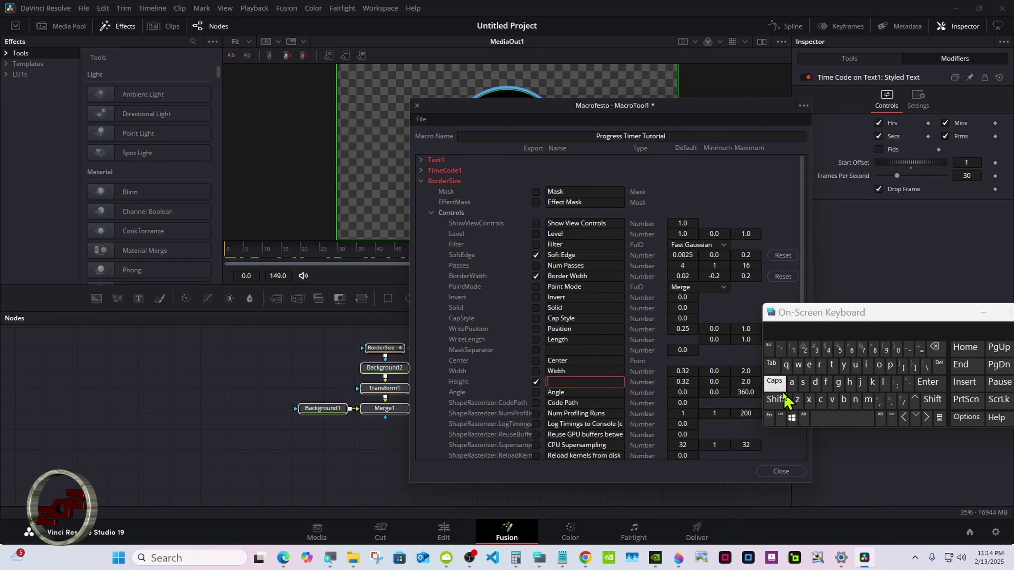
click(775, 399)
click(843, 399)
click(878, 365)
click(819, 364)
click(774, 328)
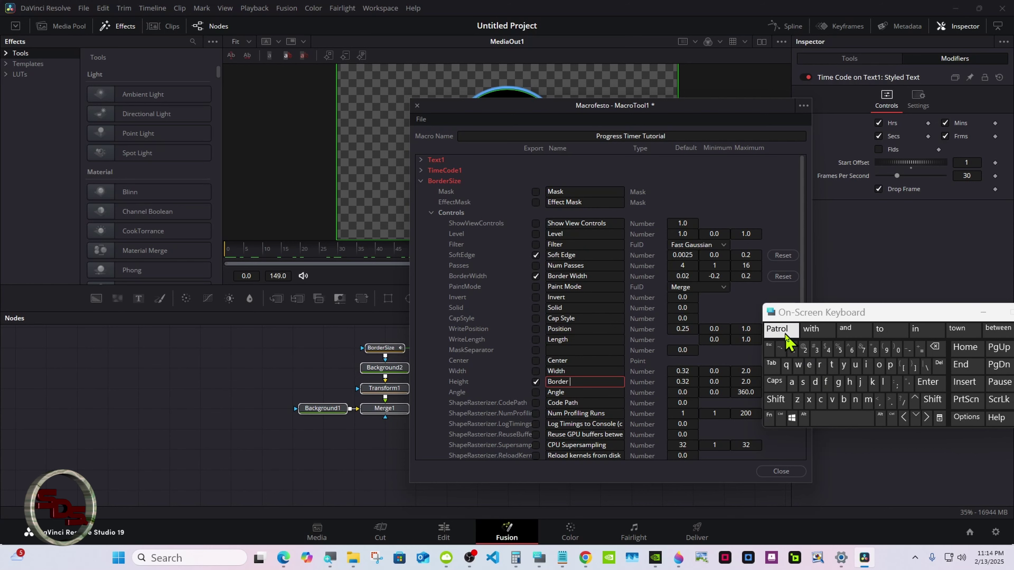
click(775, 399)
click(803, 381)
click(865, 365)
click(797, 399)
click(774, 328)
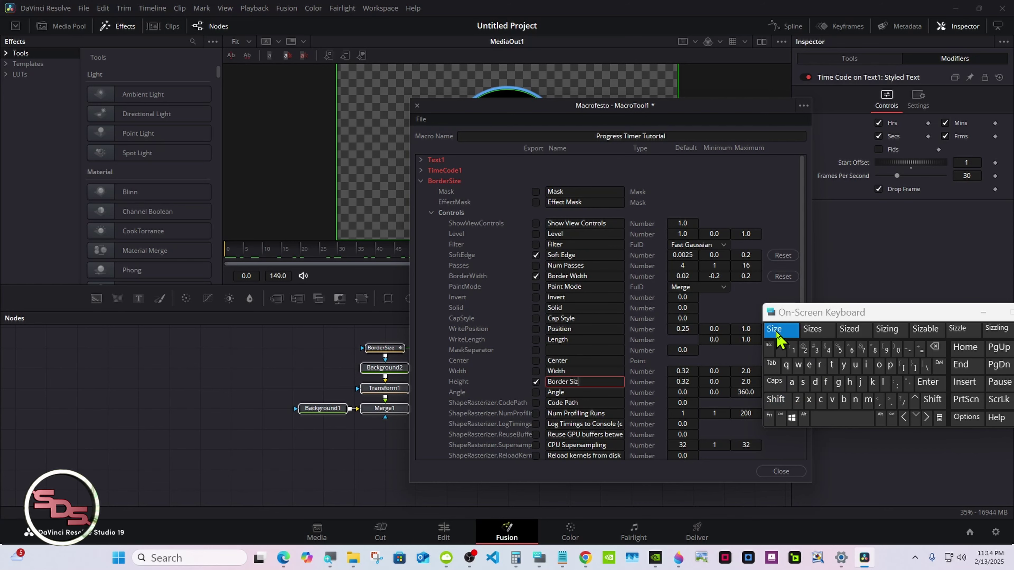
click(432, 212)
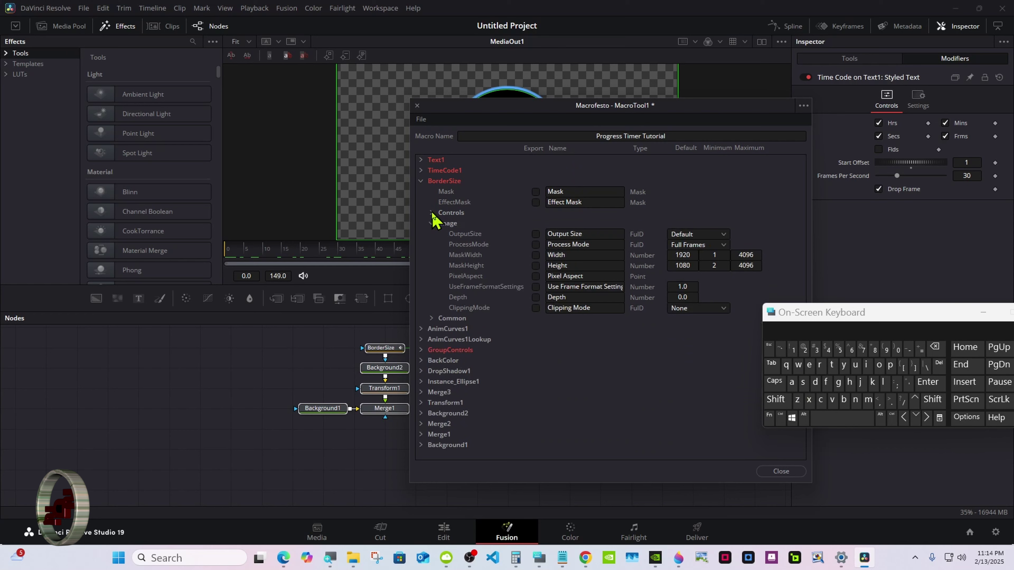
click(420, 181)
Expose the Center of GroupControls in the macro and name it Group Center.
click(421, 213)
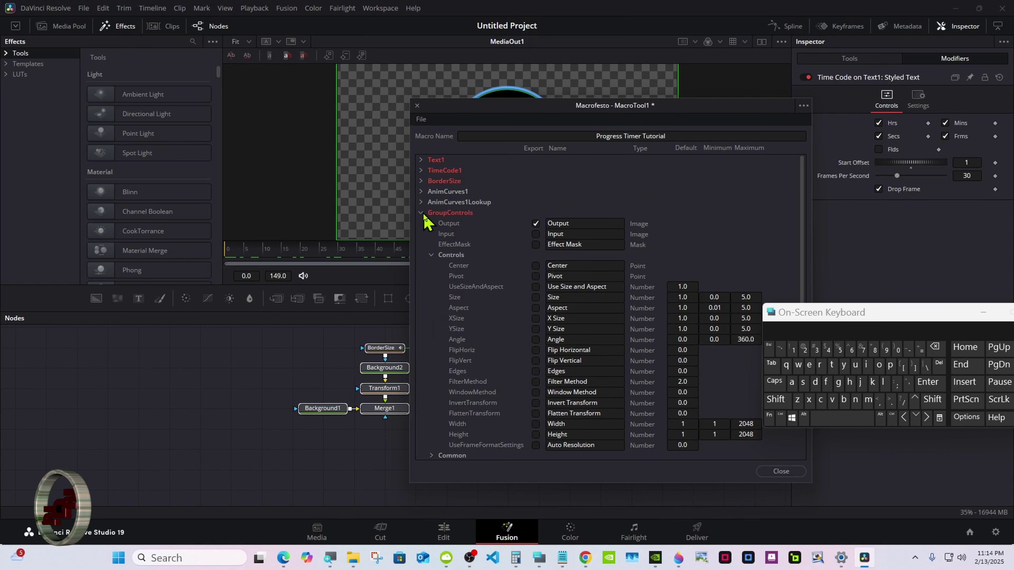
click(548, 266)
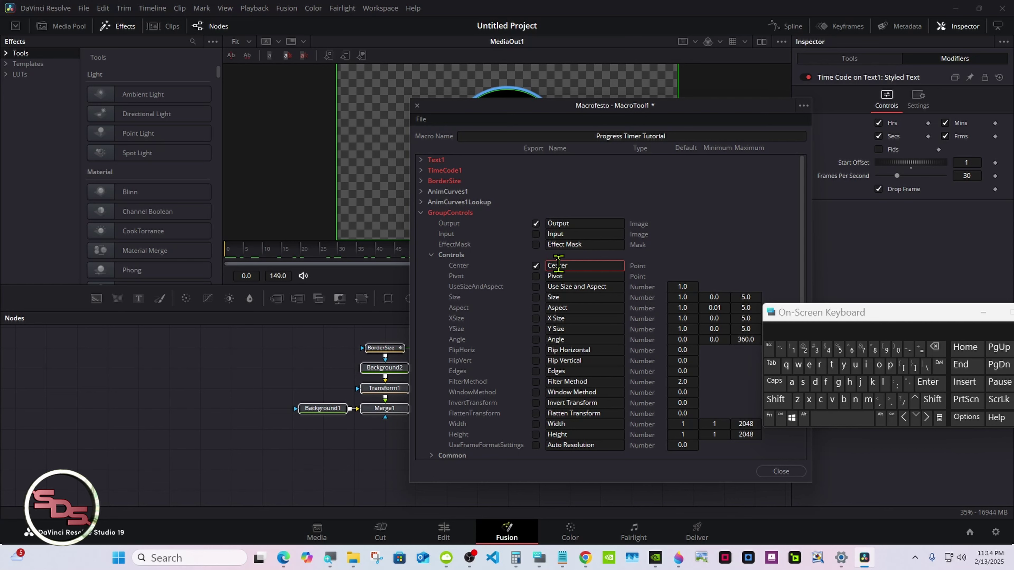
click(775, 400)
click(838, 382)
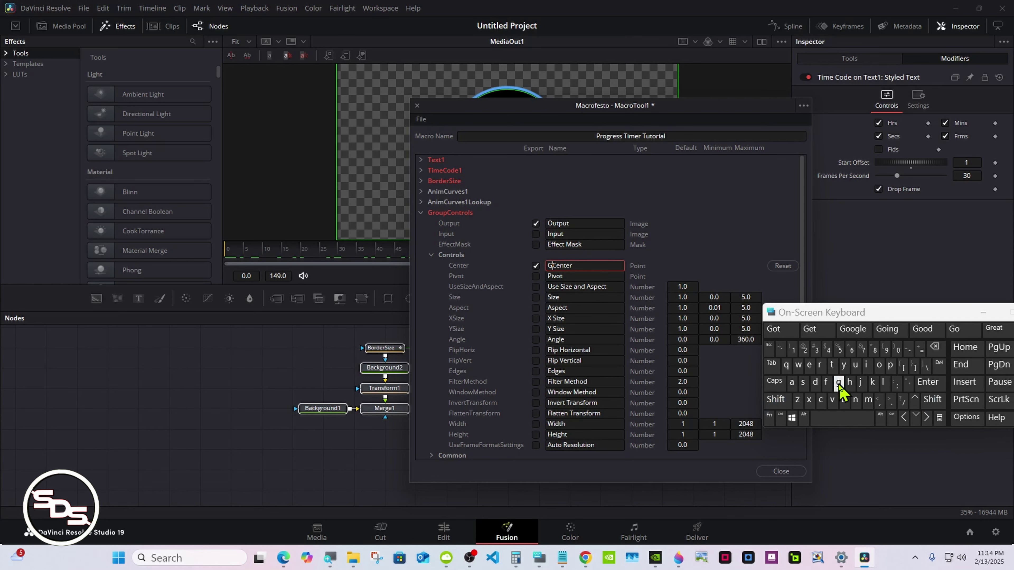
click(820, 365)
click(814, 329)
click(581, 197)
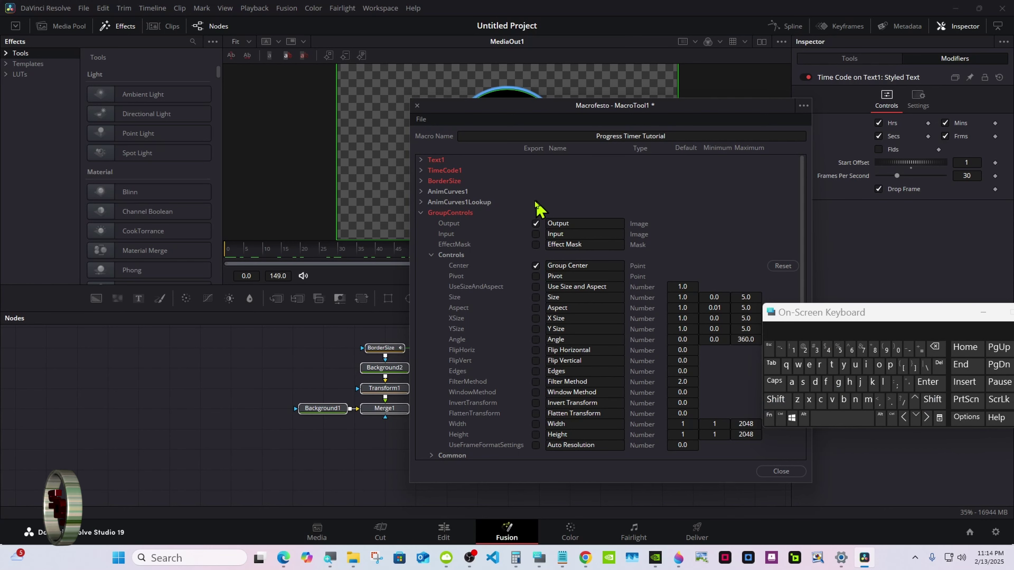
click(431, 255)
click(421, 213)
Expose BackColor's top-left red, green, blue and alpha values in the macro, naming the red control Background Color.
click(421, 224)
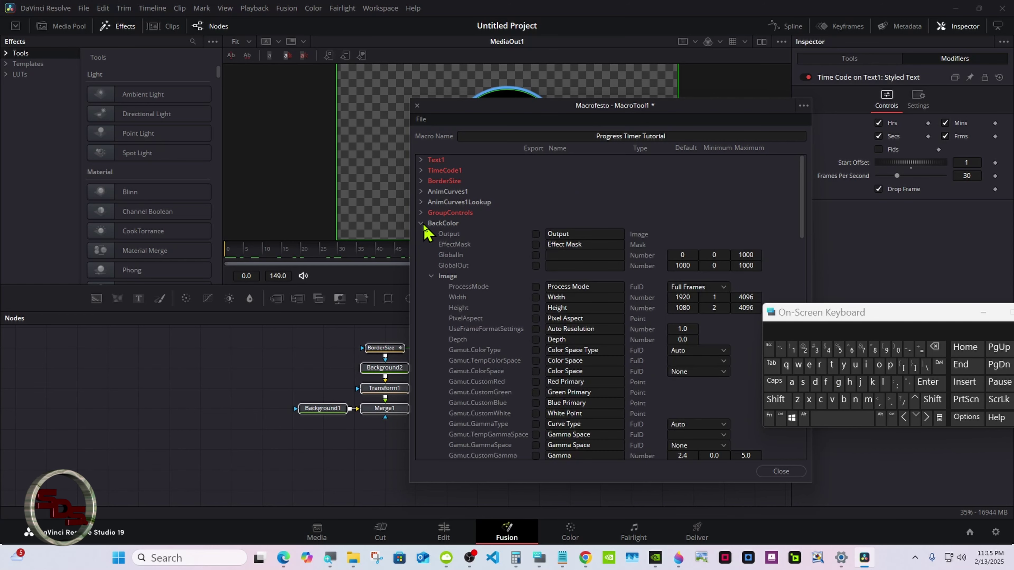
click(431, 277)
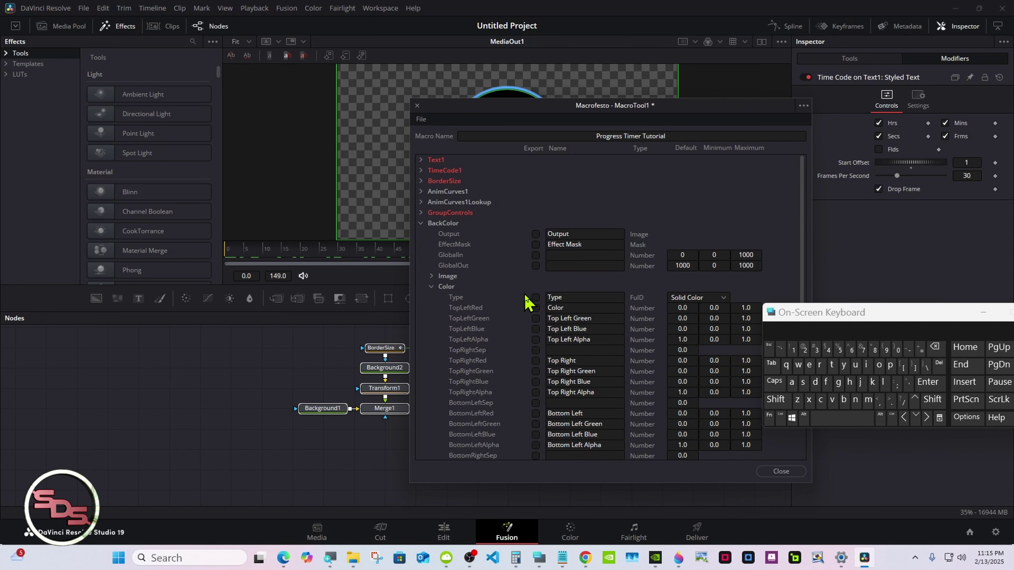
click(535, 307)
click(549, 308)
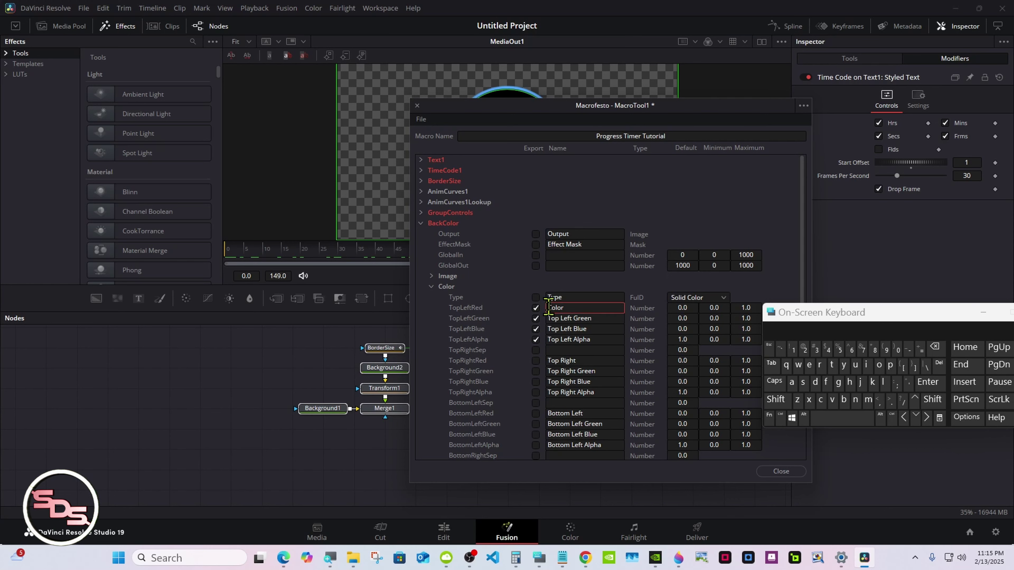
click(775, 399)
click(843, 399)
click(791, 382)
click(821, 400)
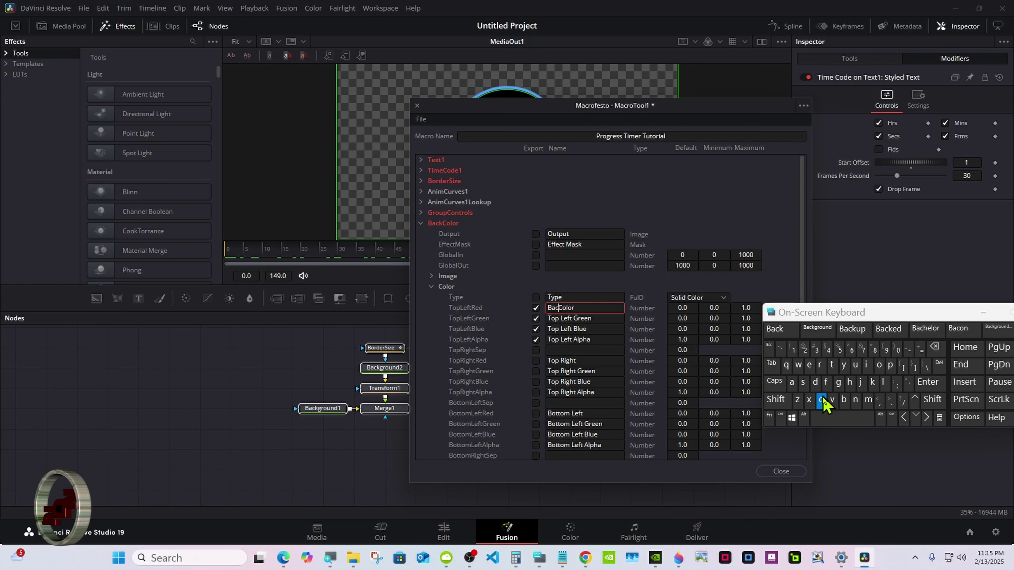
click(872, 383)
click(776, 329)
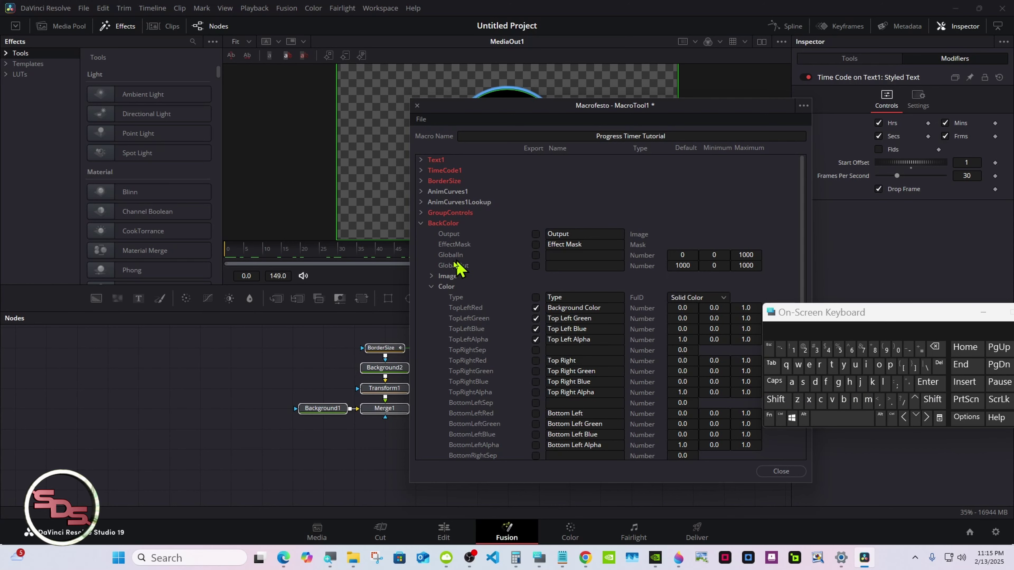
click(431, 287)
click(421, 225)
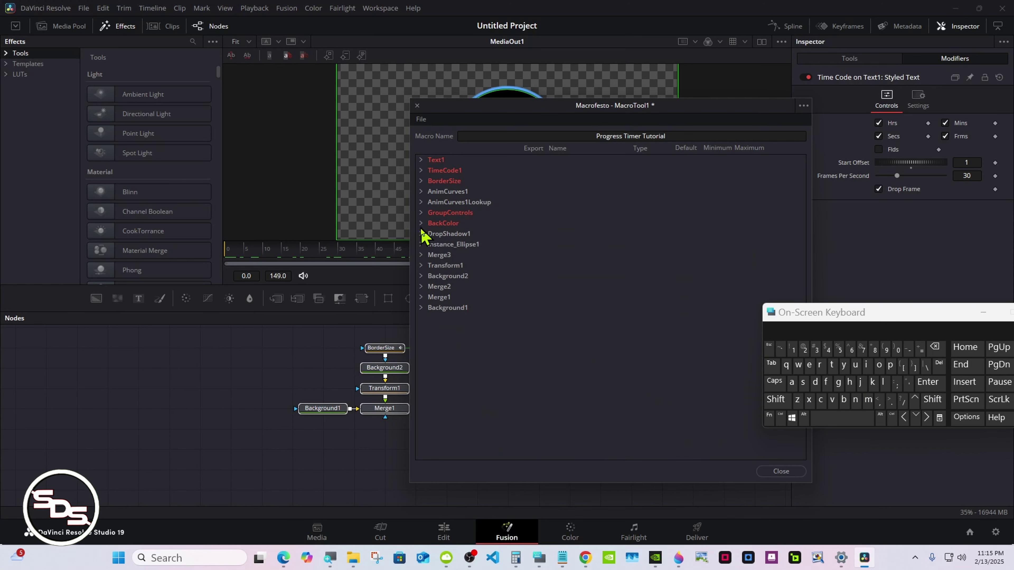
Expose DropShadow1's Shadow Strength, Drop Angle, Drop Distance and Blur controls in the macro.
click(422, 235)
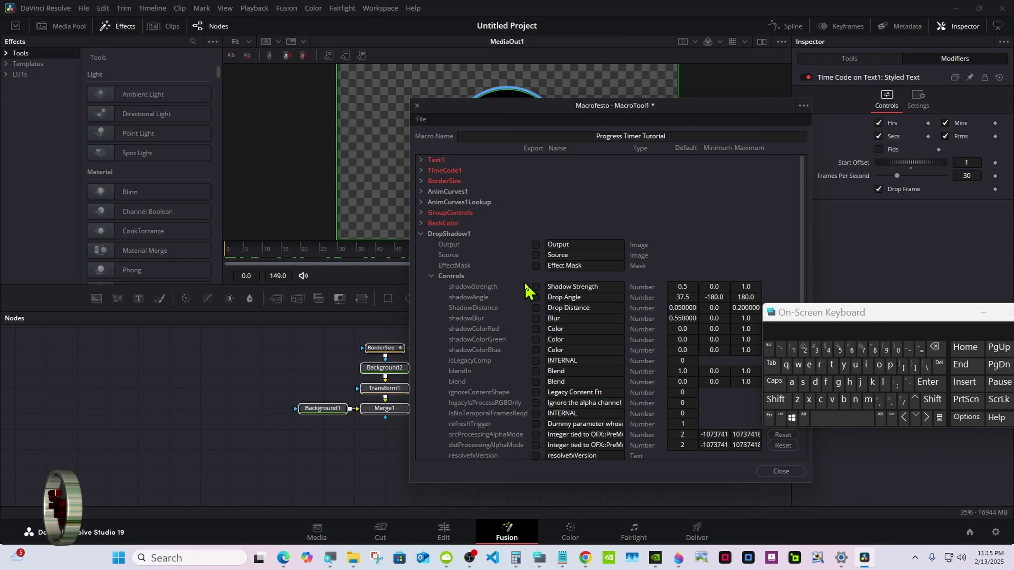
click(536, 286)
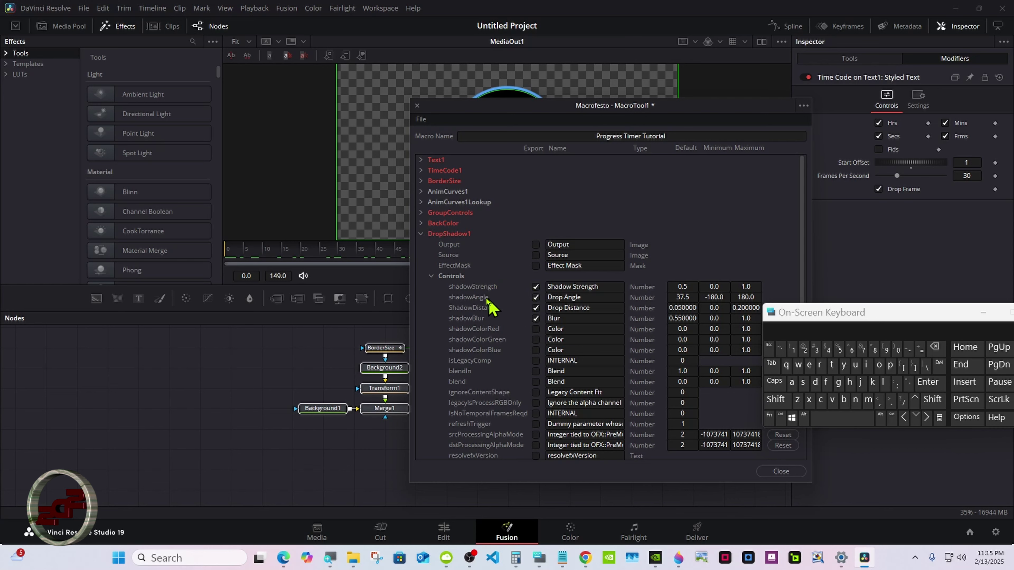
click(431, 276)
click(422, 234)
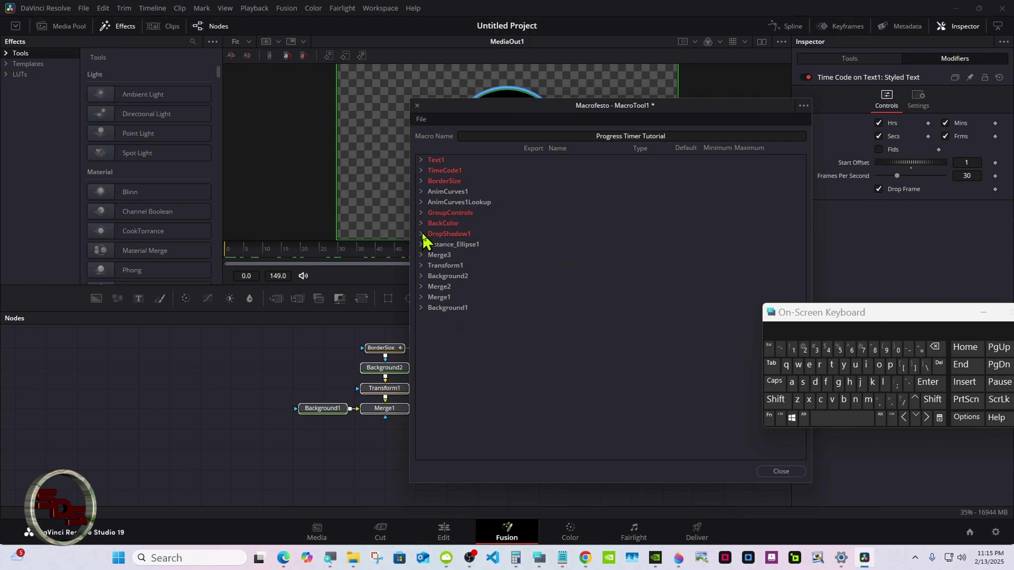
Save the macro as Progress Timer Tutorial.setting in the Fusion Templates > Edit > Titles > Progress_Timer folder and close the macro editor.
click(426, 119)
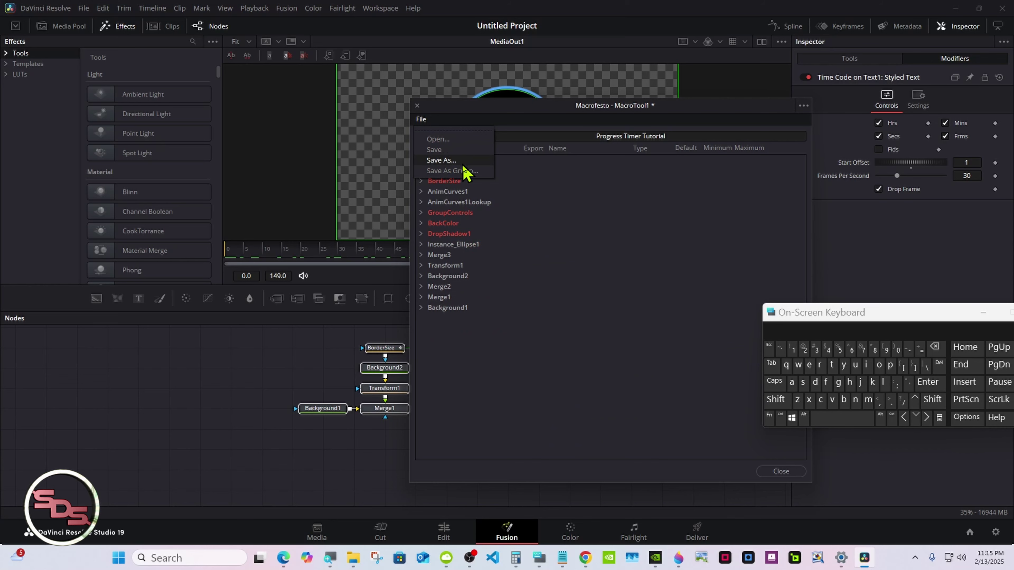
click(452, 170)
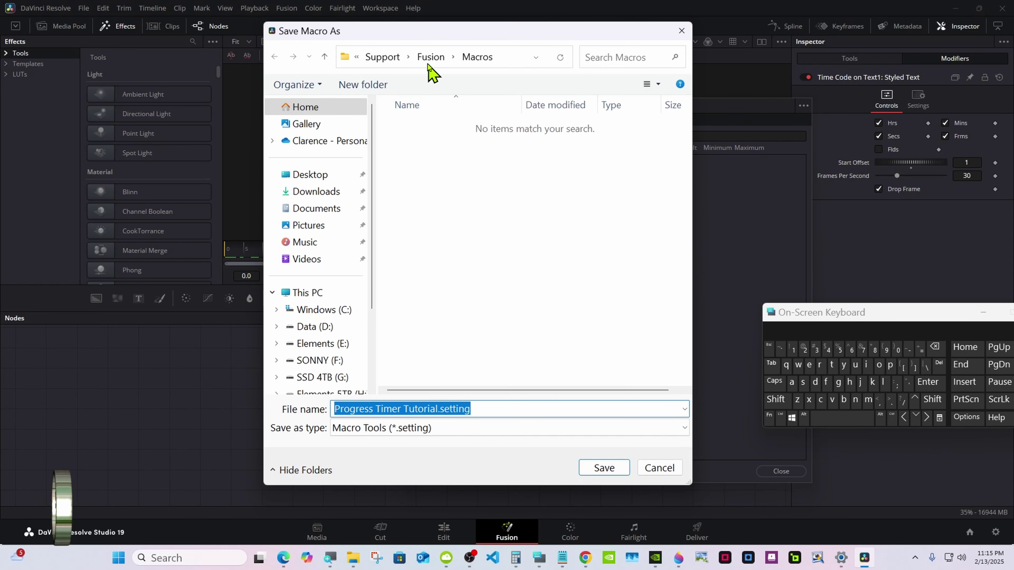
click(431, 57)
drag(799, 315, 703, 307)
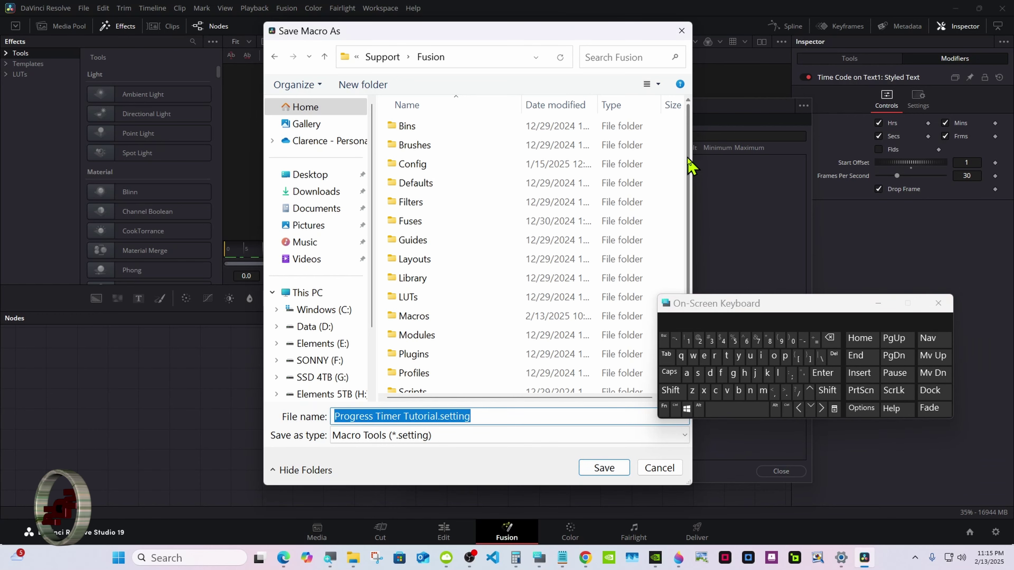
scroll(690, 242, down, 2)
double_click(483, 385)
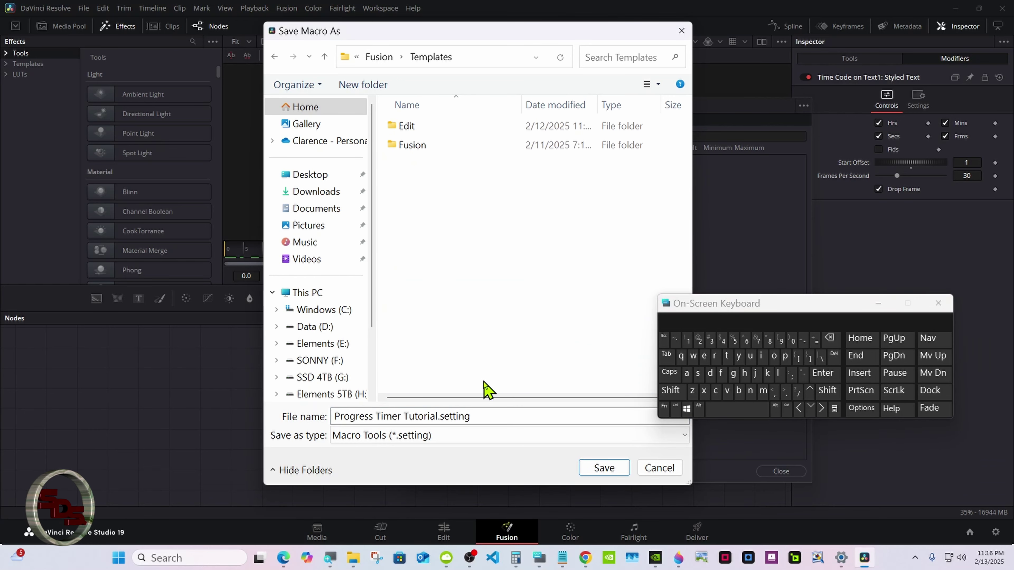
double_click(463, 127)
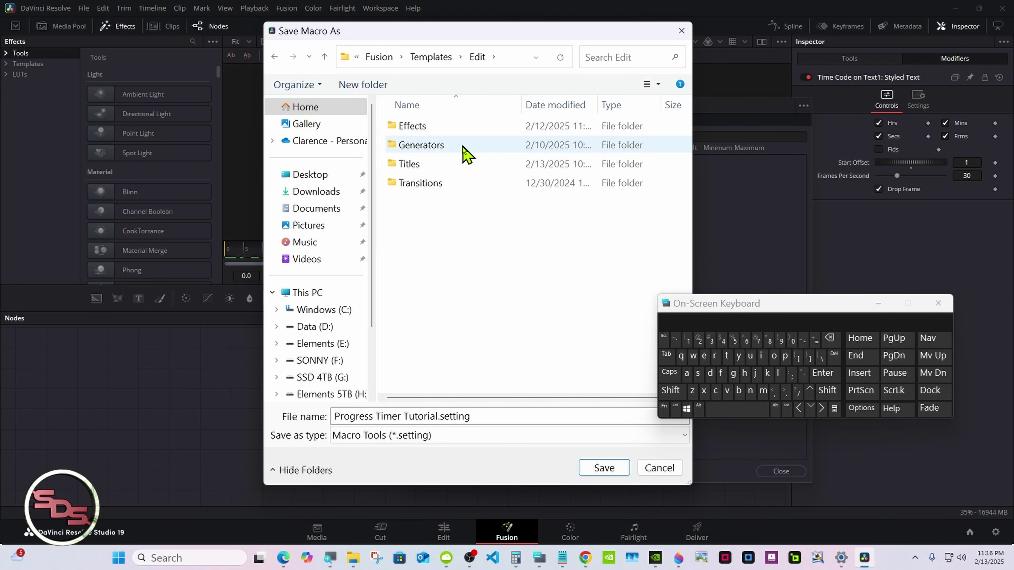
double_click(464, 164)
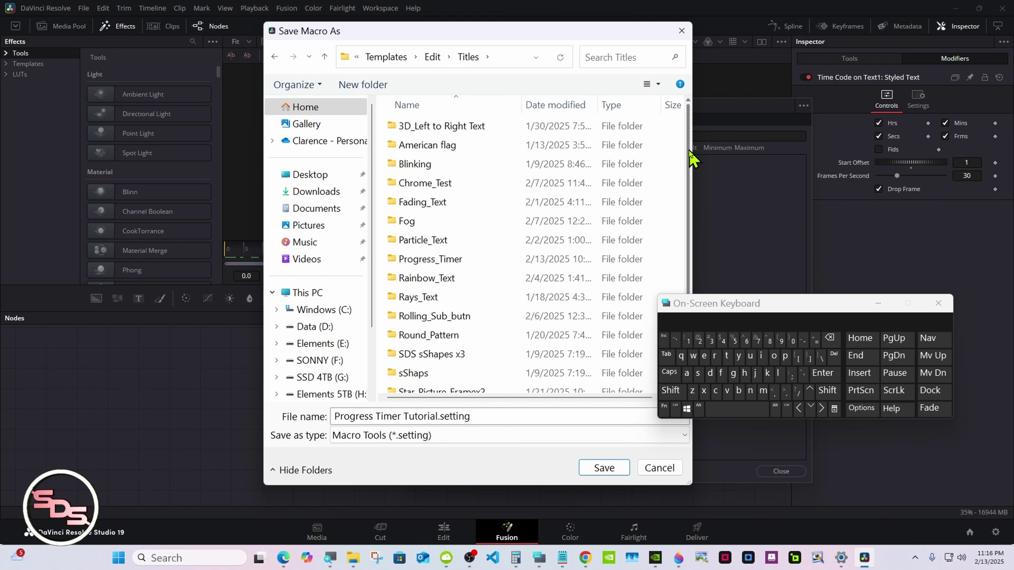
drag(691, 159, 691, 187)
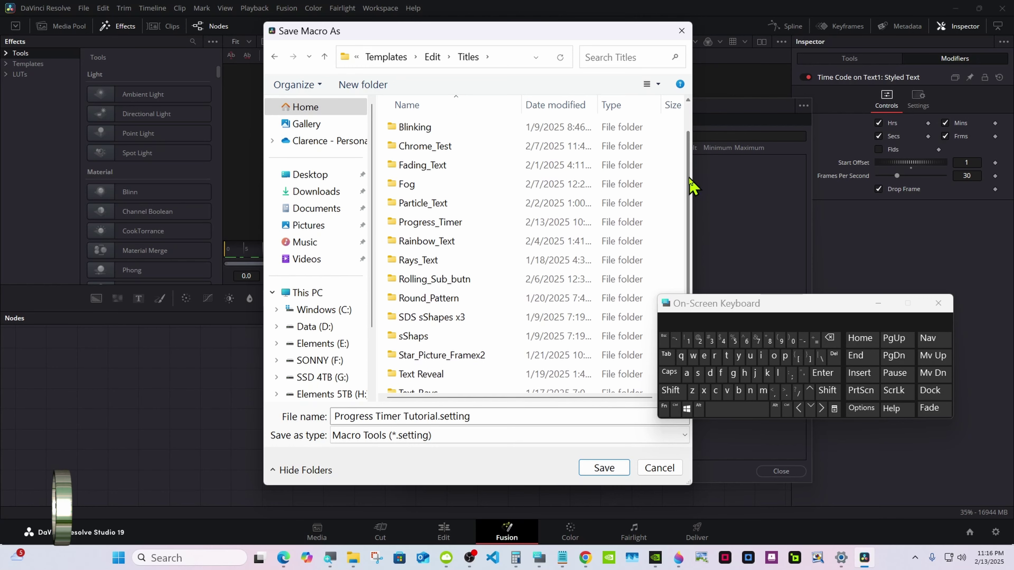
double_click(481, 220)
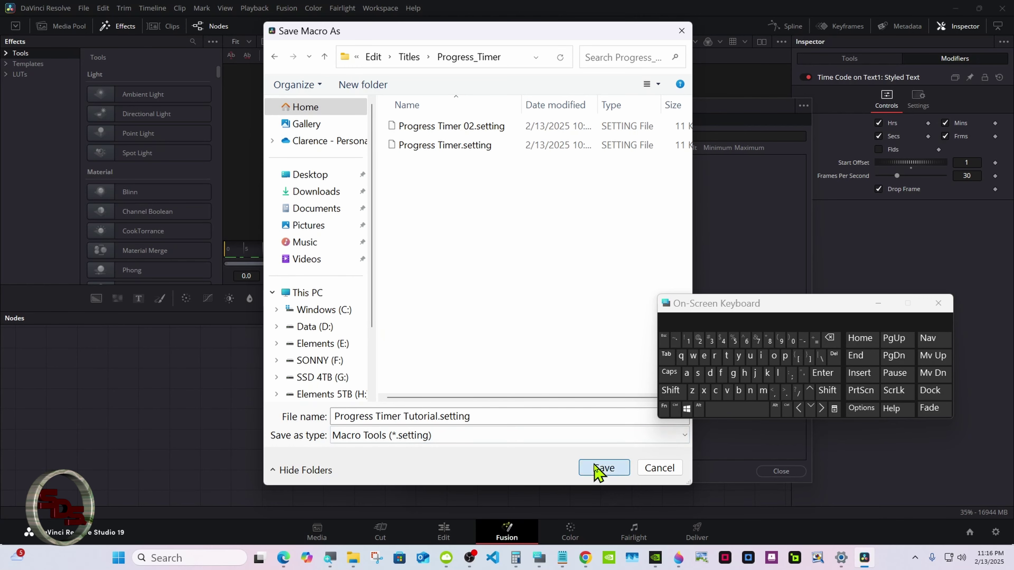
click(596, 471)
click(780, 471)
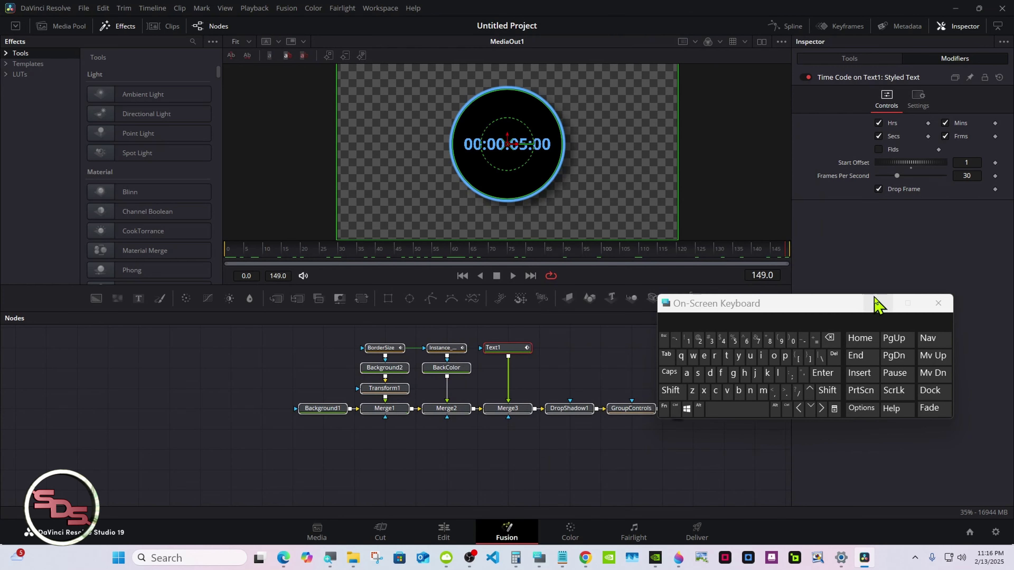
click(877, 303)
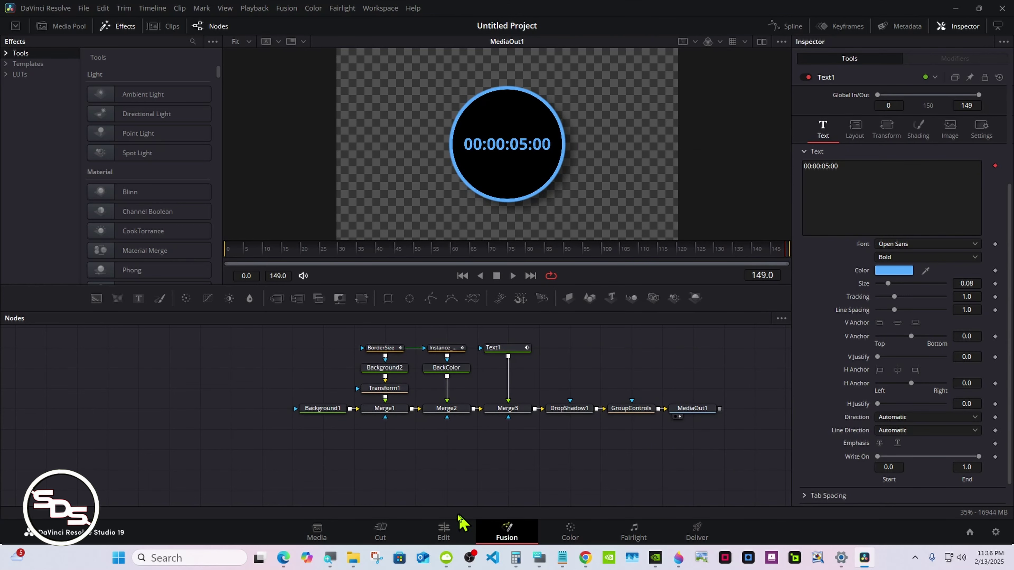
On the Edit page, place a Solid Color generator on Video 1 beneath the Fusion composition and extend it to about 00:00:12:27.
click(443, 532)
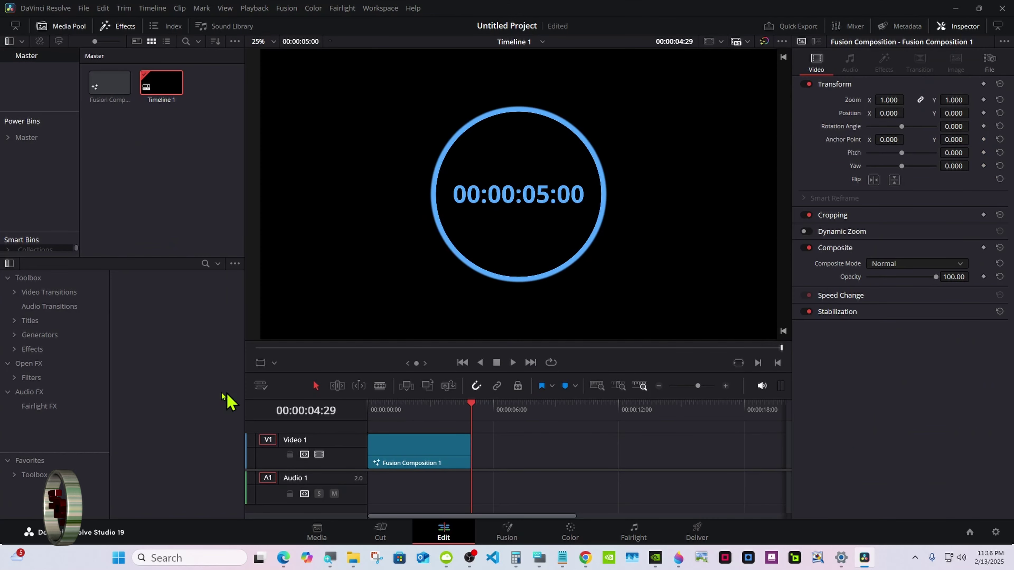
click(39, 335)
drag(131, 475, 505, 475)
drag(411, 461, 459, 439)
drag(539, 459, 635, 447)
Set the Solid Color generator's color to the dark green basic color.
click(875, 122)
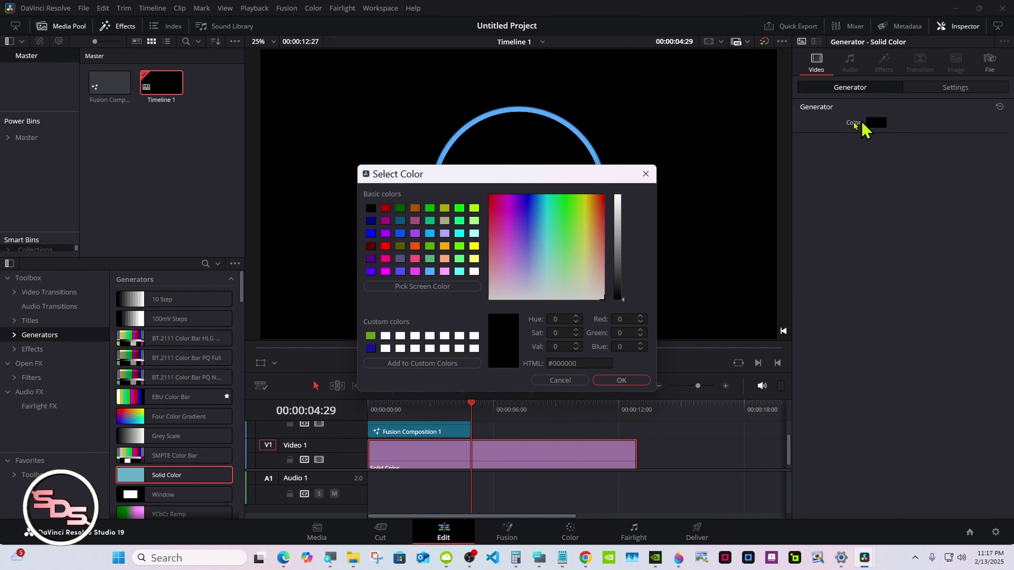
click(400, 208)
click(611, 382)
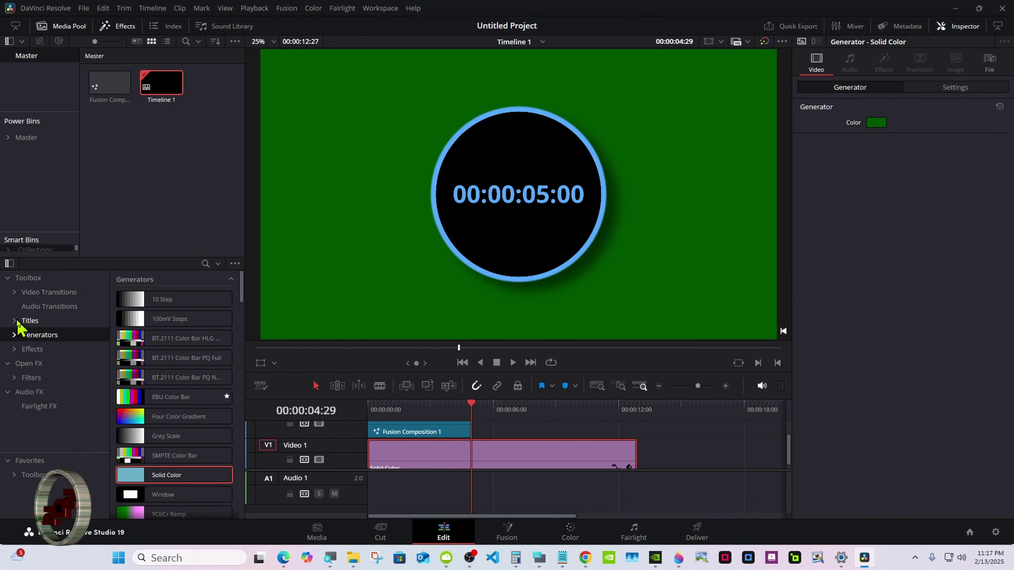
Add the Progress Timer Tutorial title from the Progress_Timer category directly after the Fusion composition and play it back.
click(29, 321)
click(14, 321)
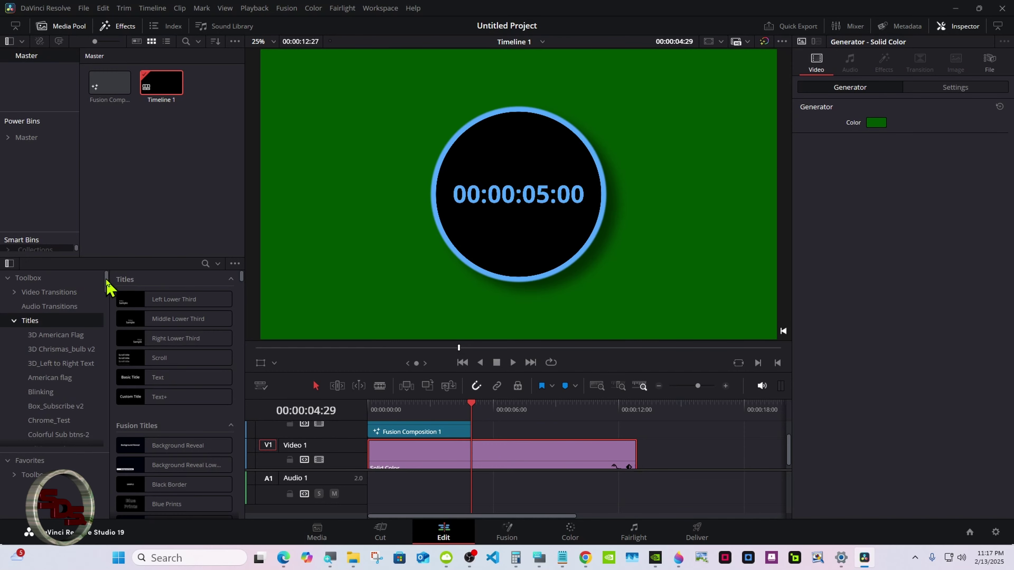
drag(106, 283, 107, 323)
click(71, 329)
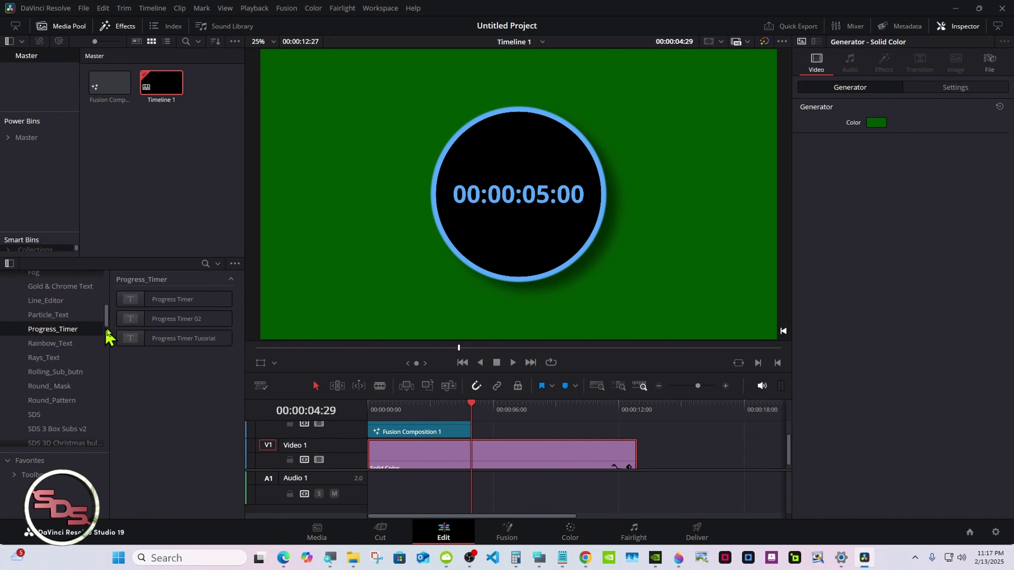
drag(175, 338, 500, 439)
click(512, 362)
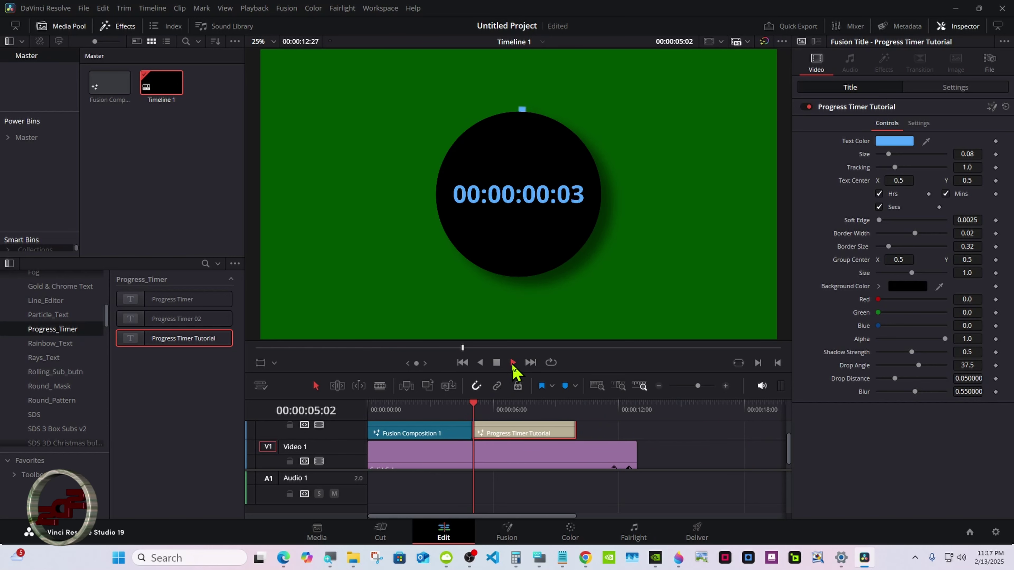
click(496, 363)
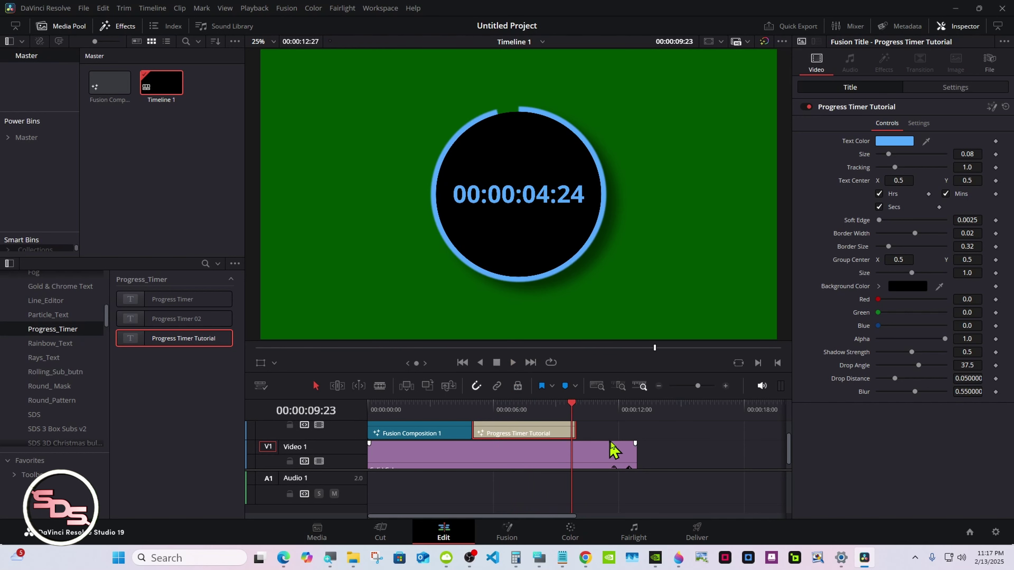
Extend the Solid Color clip to about 00:00:25:23 and lengthen the Progress Timer Tutorial title to end with it.
drag(635, 451, 758, 451)
click(659, 386)
drag(556, 464, 628, 463)
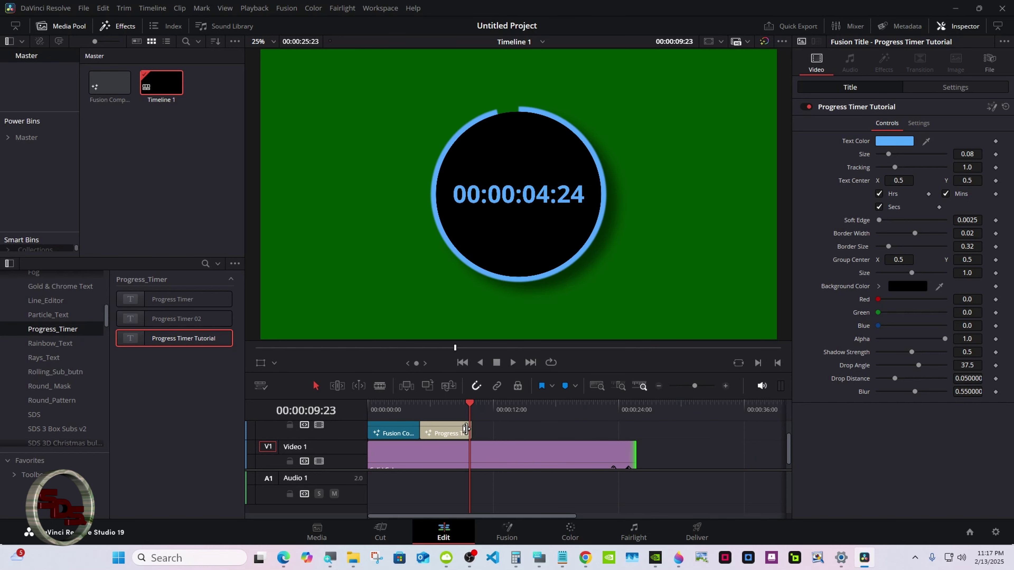
drag(471, 431, 635, 432)
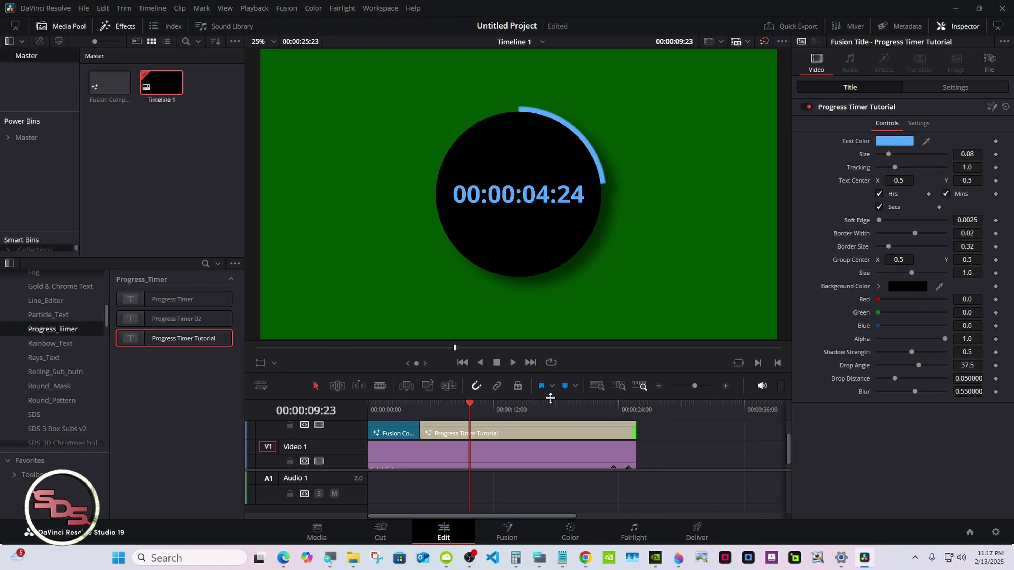
Enlarge the viewer area and set the render cache to Smart.
drag(550, 399, 545, 469)
click(251, 9)
mouse_move(324, 61)
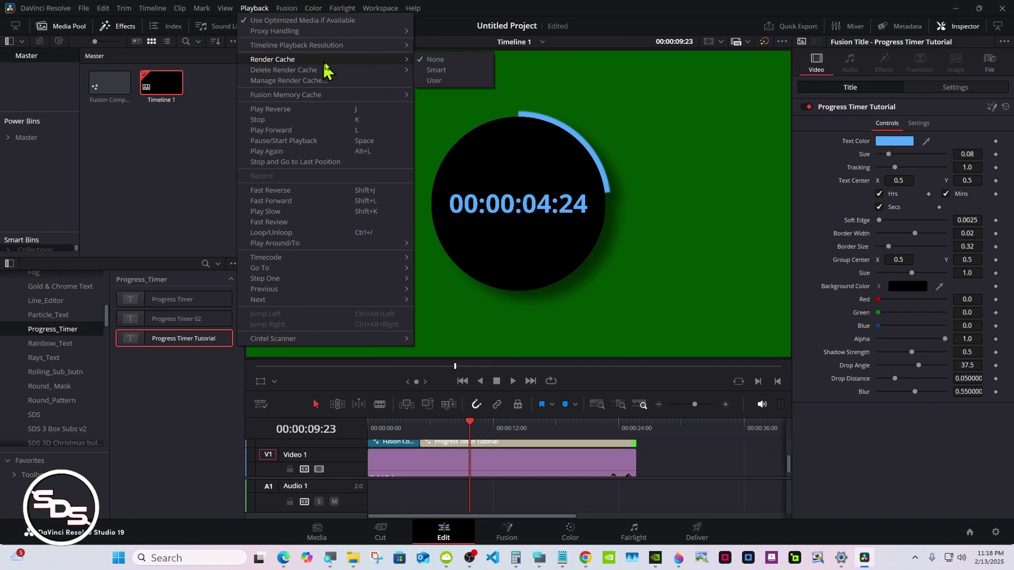
click(435, 70)
Move the playhead to about 00:00:14:18 and select the Progress Timer Tutorial title clip.
drag(455, 423, 371, 426)
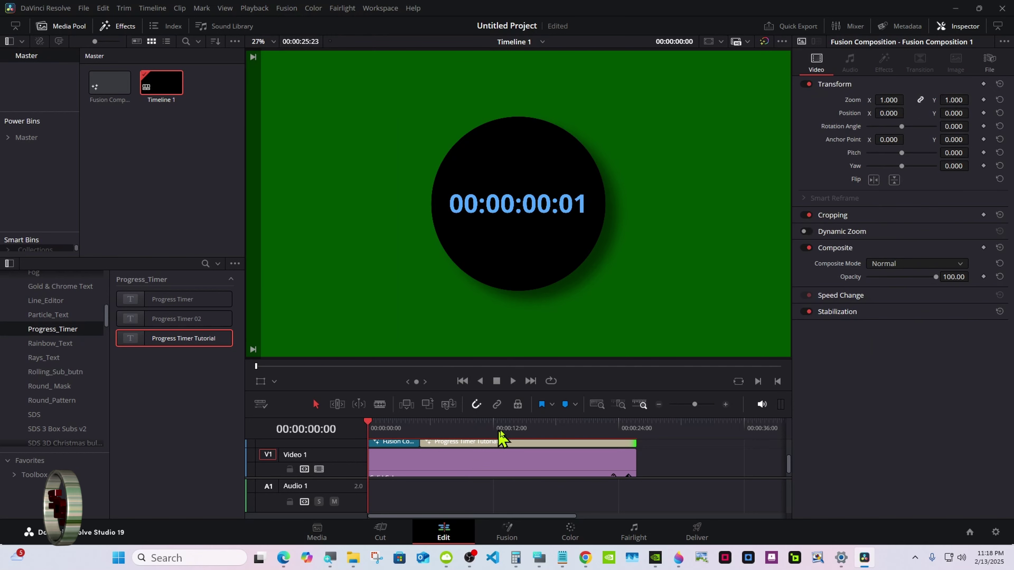
click(516, 451)
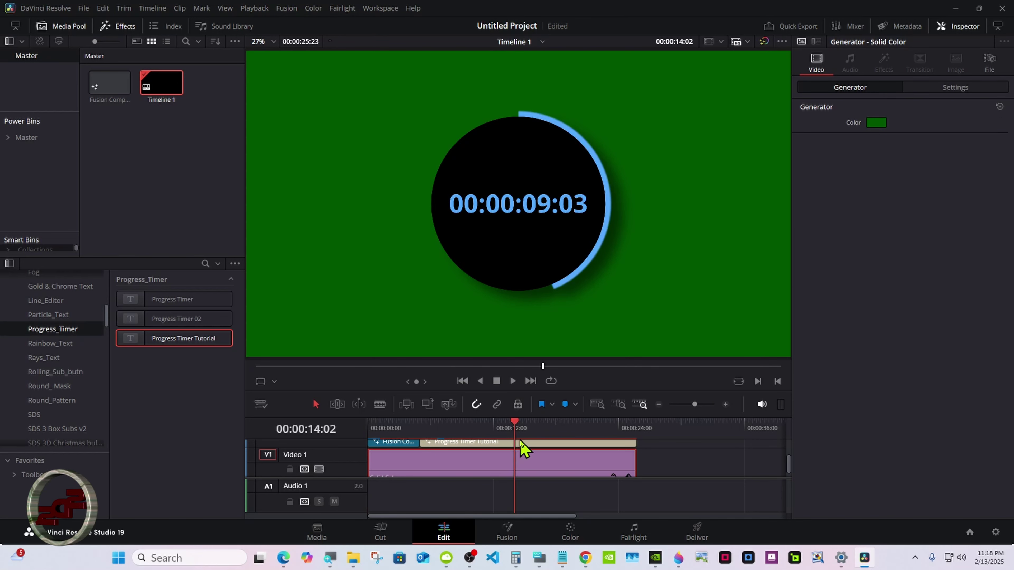
click(537, 442)
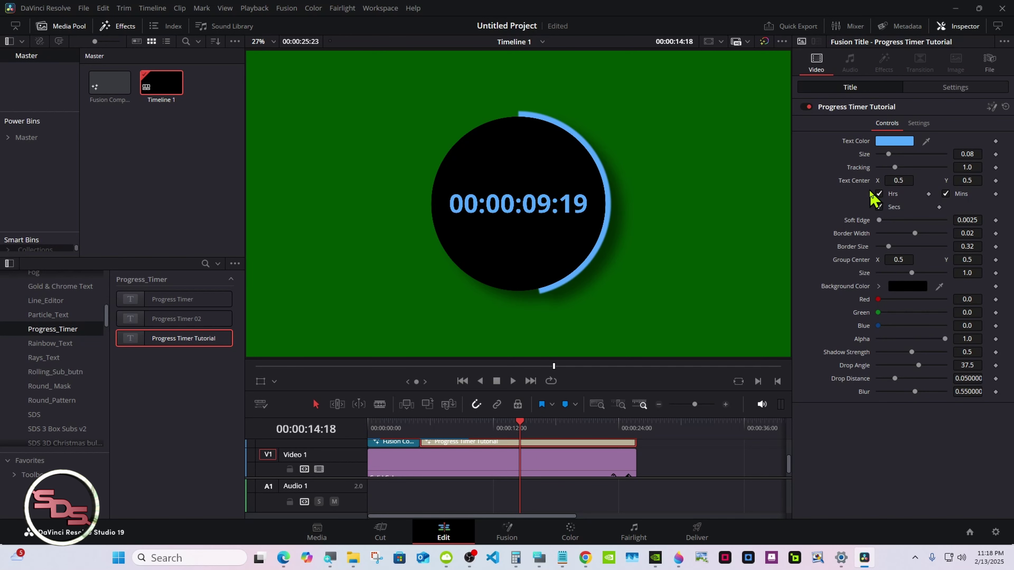
Set the timer title's Text Color to orange, #ff5500.
click(894, 142)
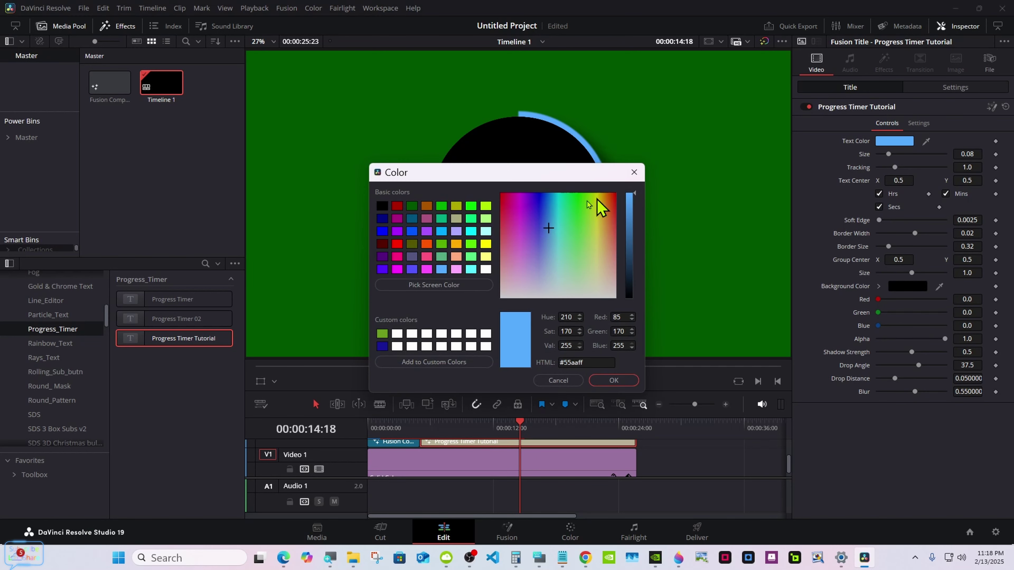
click(430, 246)
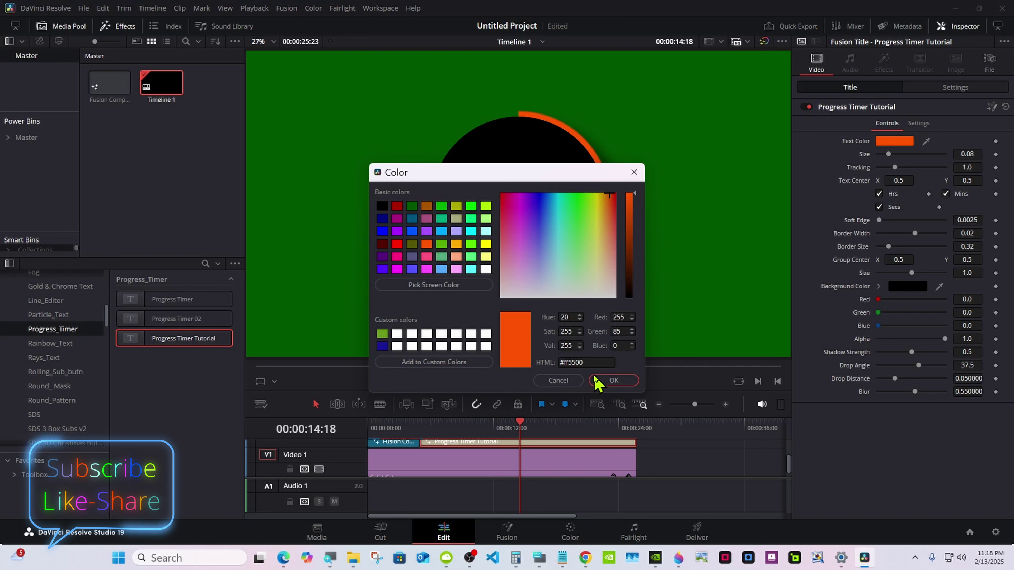
click(615, 380)
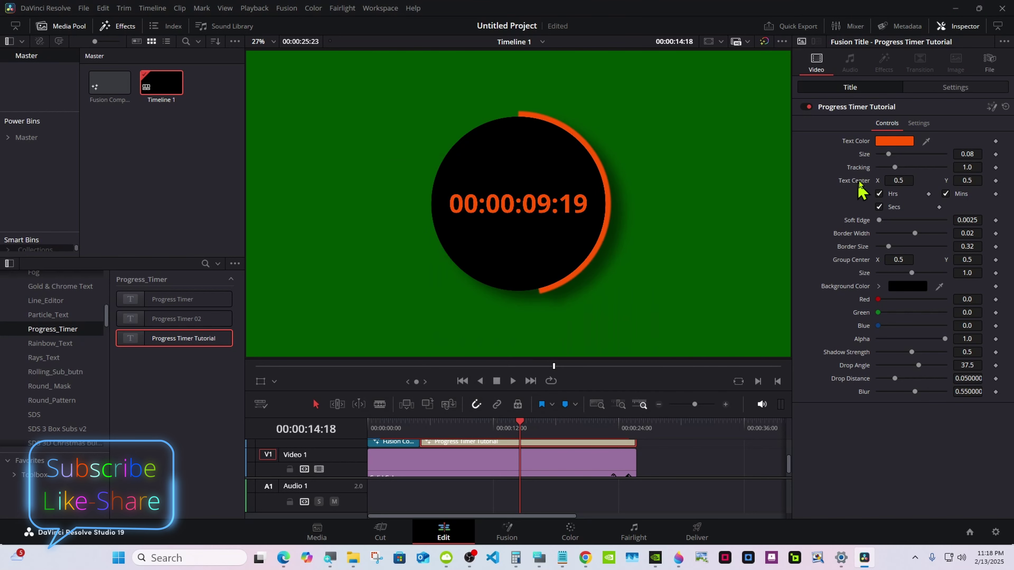
Change the timer title's Text Color to the magenta basic color.
click(890, 141)
click(442, 269)
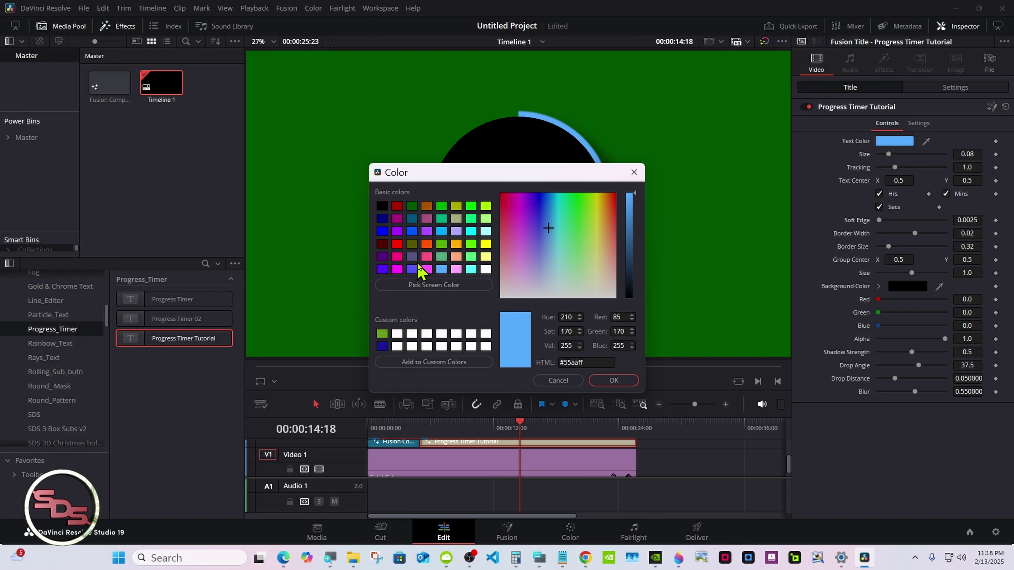
click(426, 269)
click(613, 380)
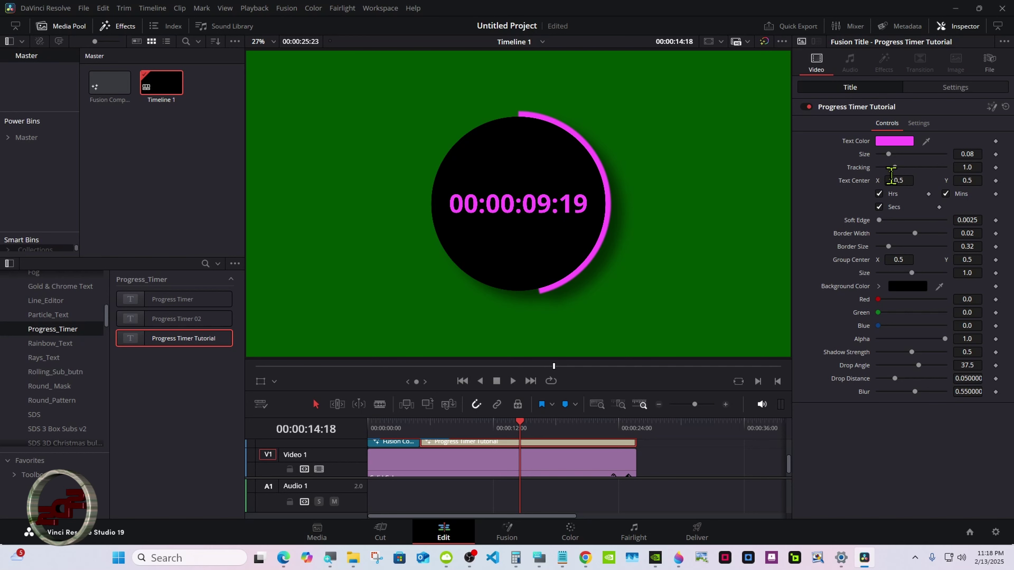
Shift the title's Text Center X to about 0.519 and reset it to its default.
mouse_move(875, 180)
mouse_down()
mouse_move(884, 180)
mouse_move(875, 179)
mouse_up()
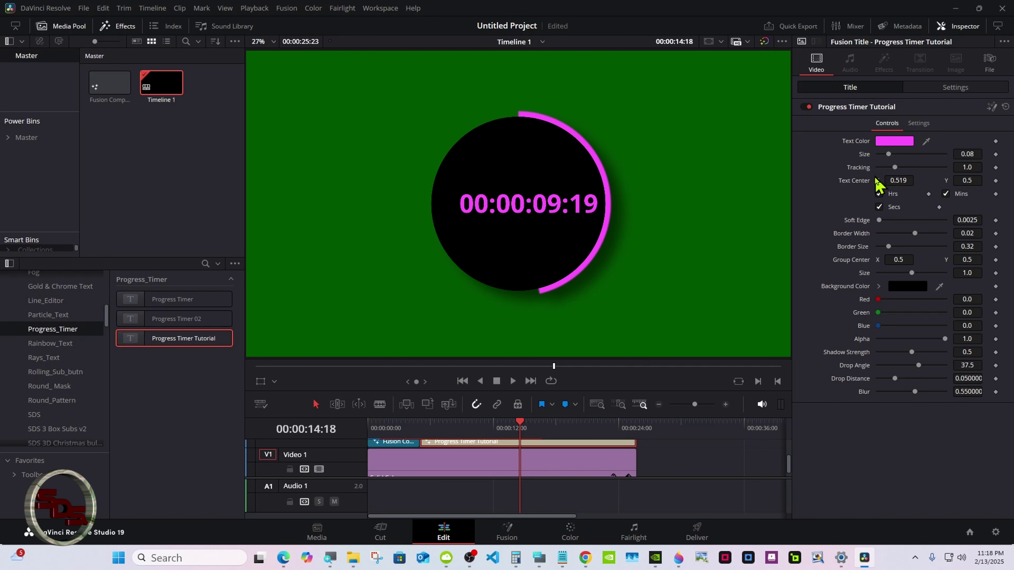
double_click(860, 180)
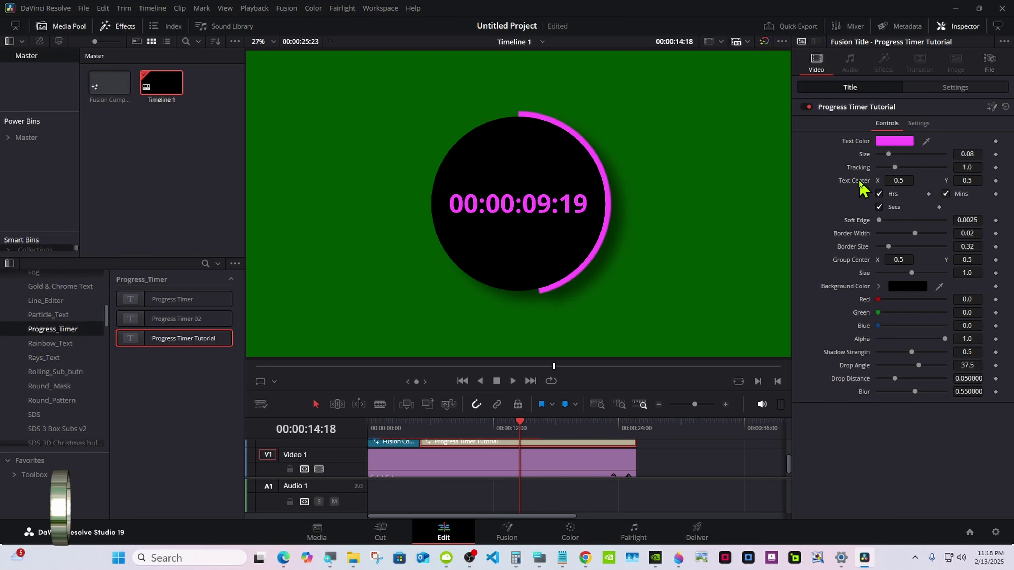
Turn off the hours and minutes in the timer title's timecode.
click(880, 194)
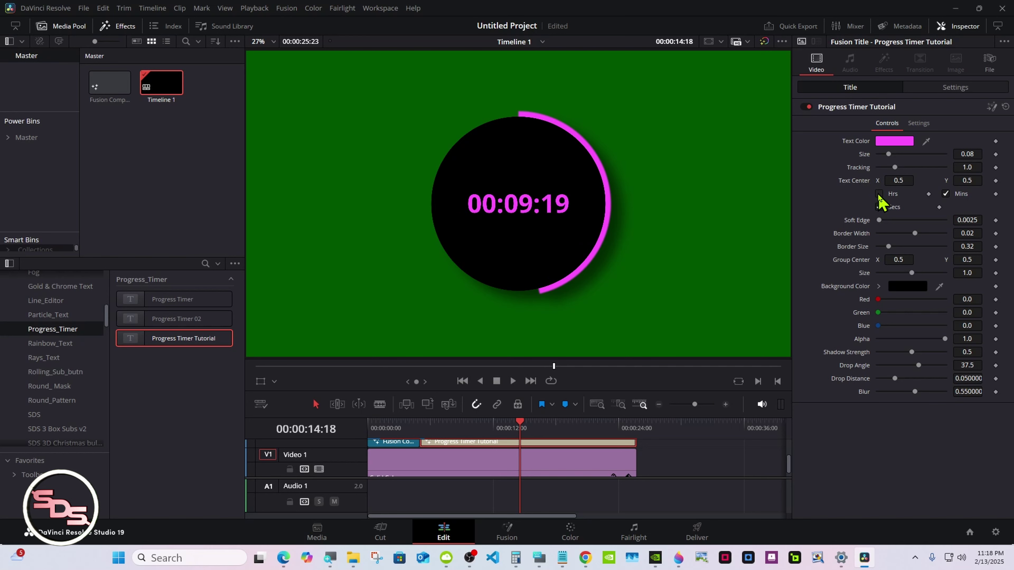
click(945, 194)
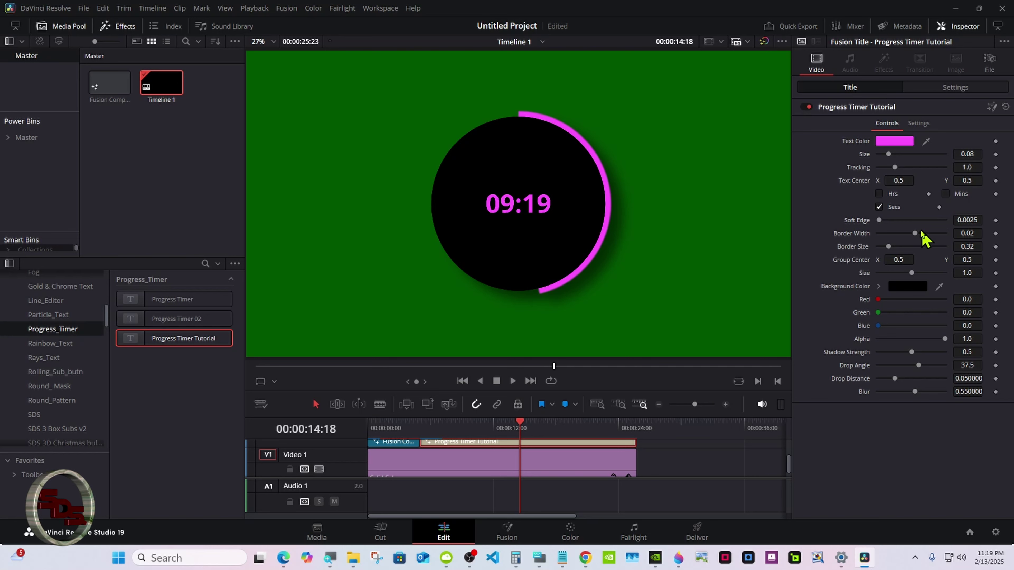
Reduce the timer title's Border Size to 0.205 and undo the change.
drag(888, 247, 885, 247)
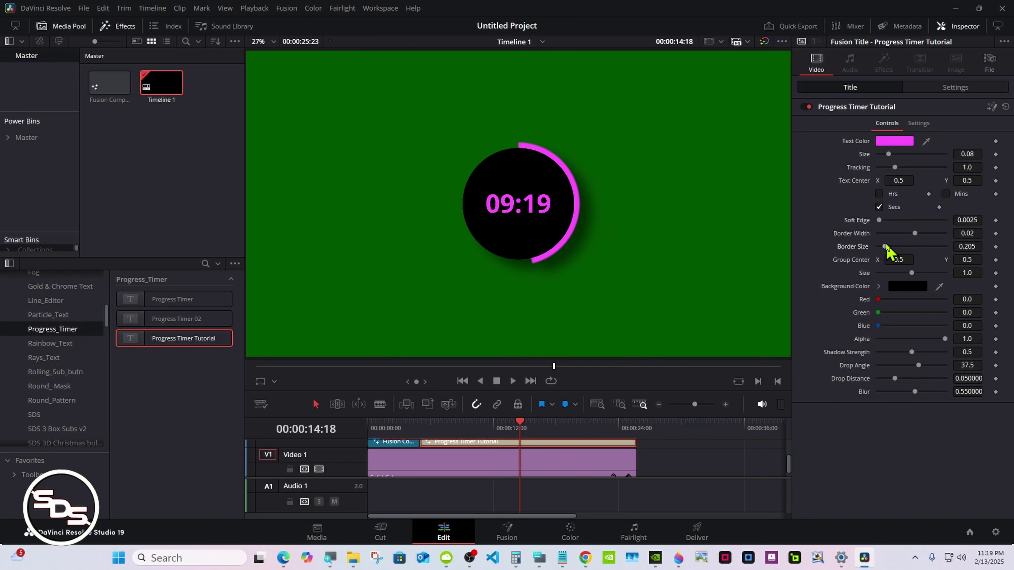
key(ctrl+z)
Turn the hours and minutes back on in the timer title's timecode.
click(880, 194)
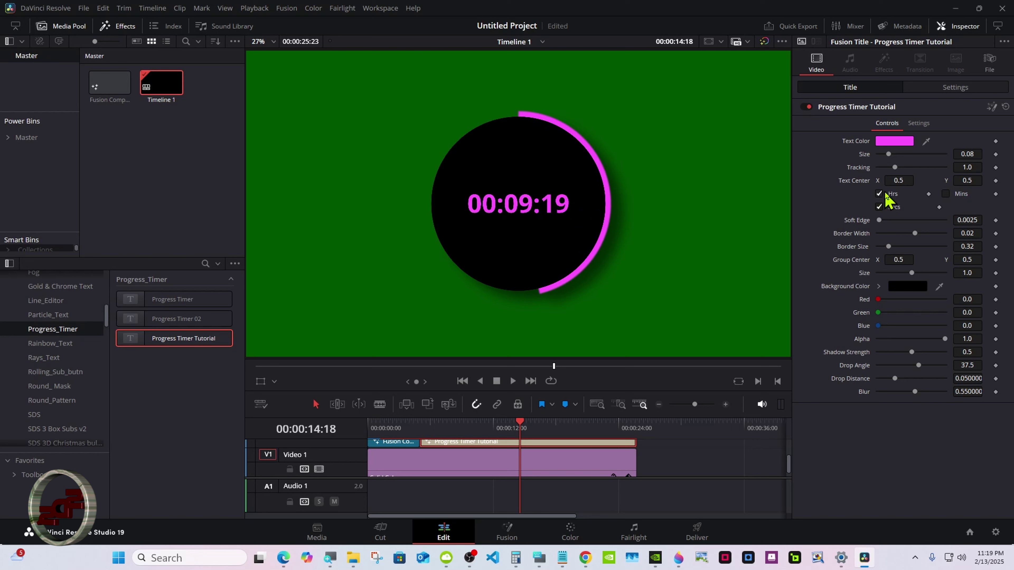
click(945, 194)
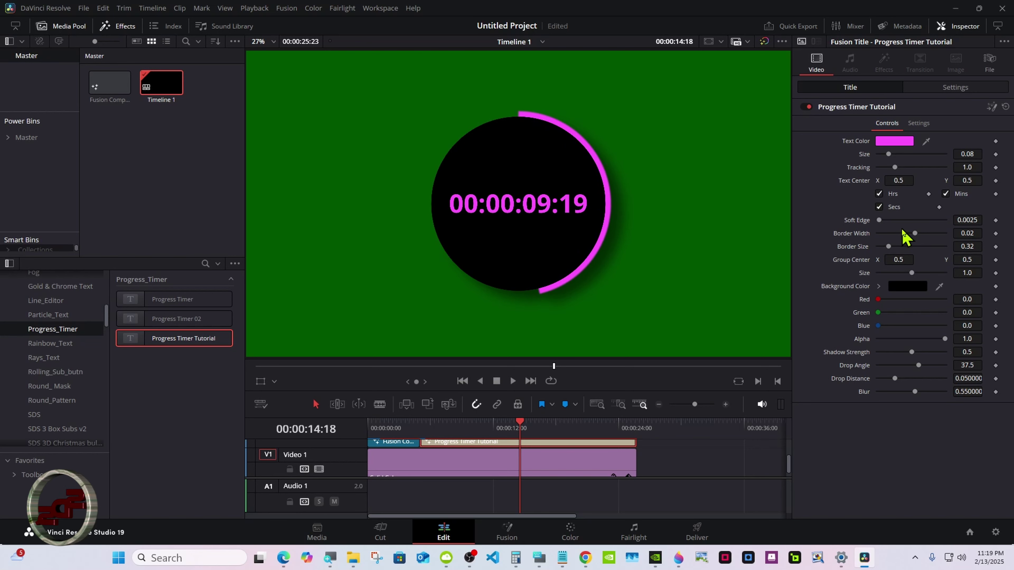
Try out the background's Red level and the Group Center X, returning both to their default values.
mouse_move(883, 299)
mouse_down()
mouse_move(925, 300)
mouse_move(866, 304)
mouse_up()
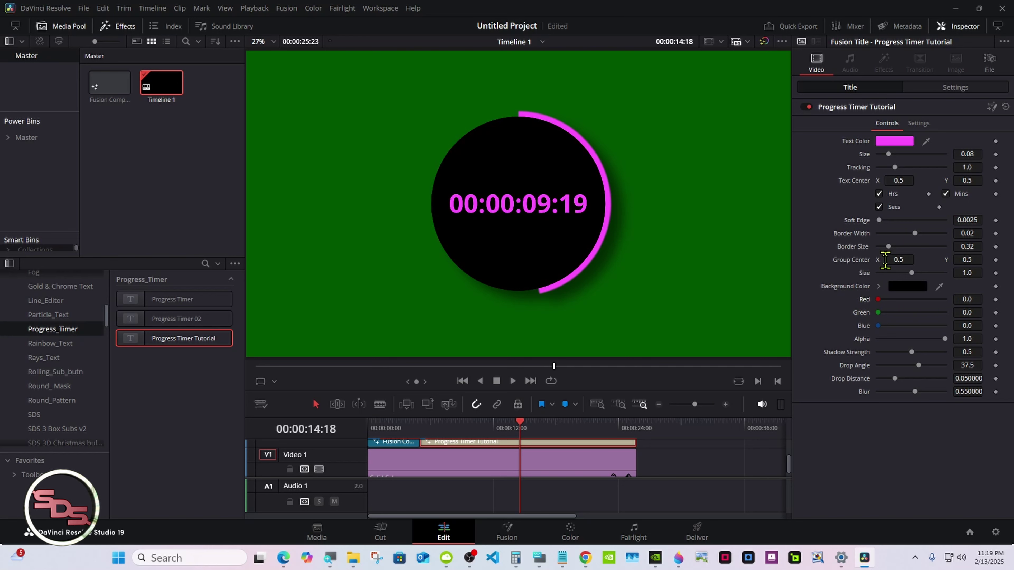
drag(896, 259, 911, 273)
double_click(863, 261)
Play the Progress Timer Tutorial title from the start of its clip on the timeline.
click(471, 427)
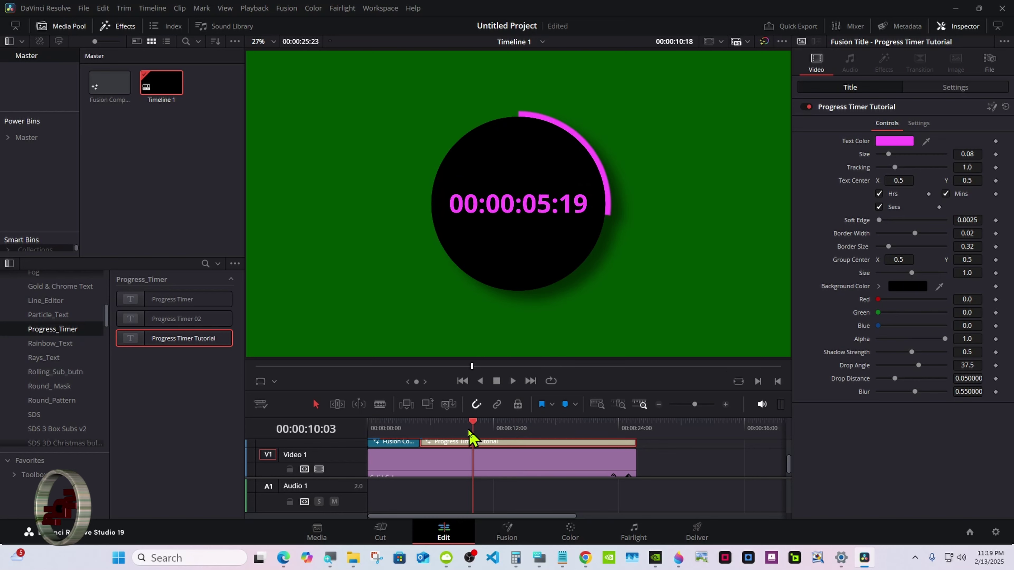
key(Up)
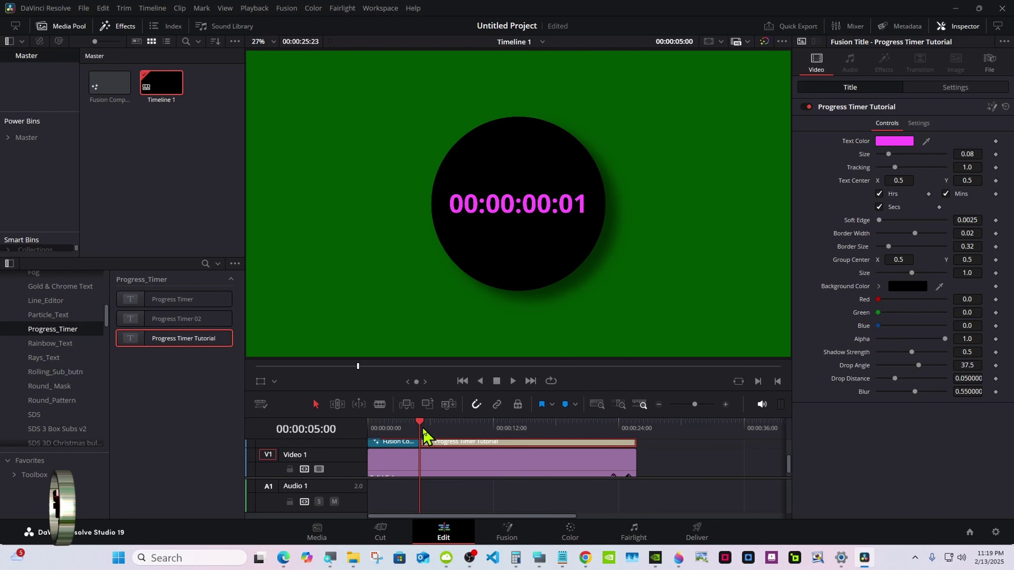
click(513, 381)
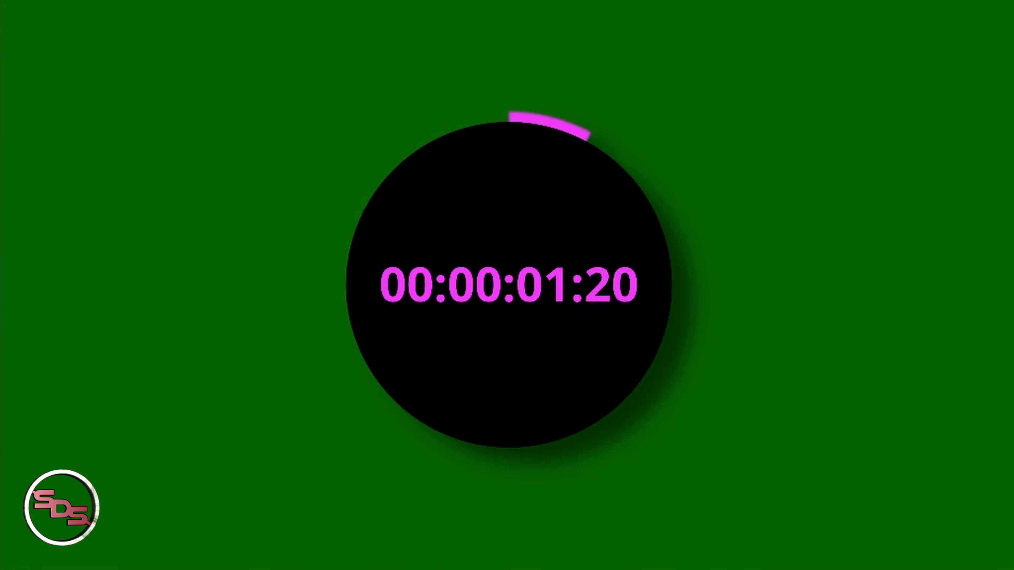